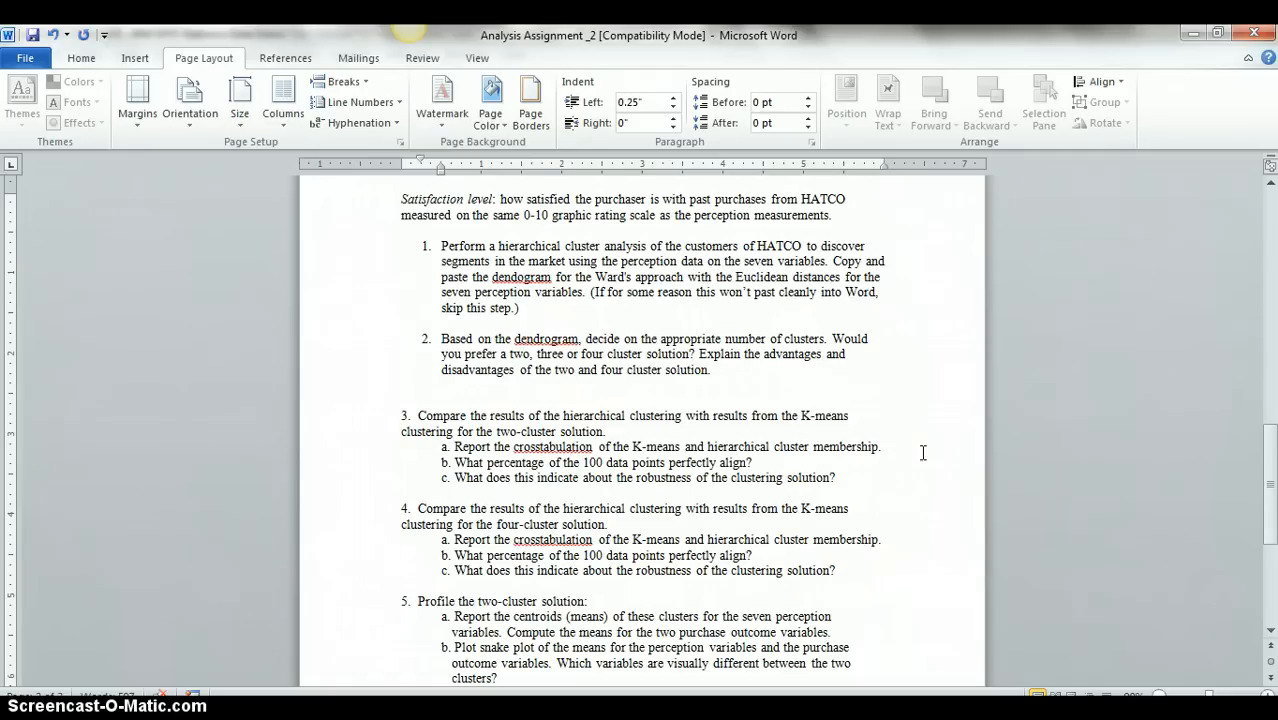
Switch to the IBM SPSS Statistics window and dismiss its startup dialog to reach an empty dataset
click(1270, 488)
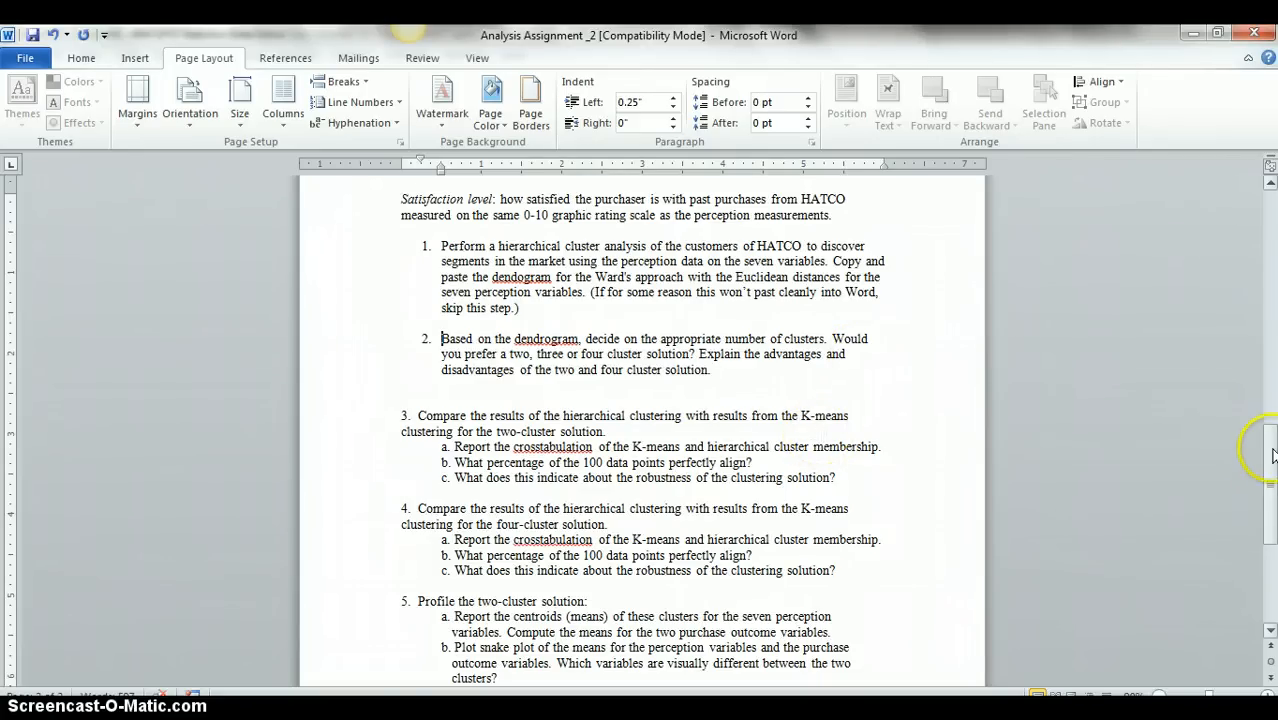
mouse_move(1268, 452)
mouse_down()
mouse_move(1270, 374)
mouse_move(1270, 440)
mouse_up()
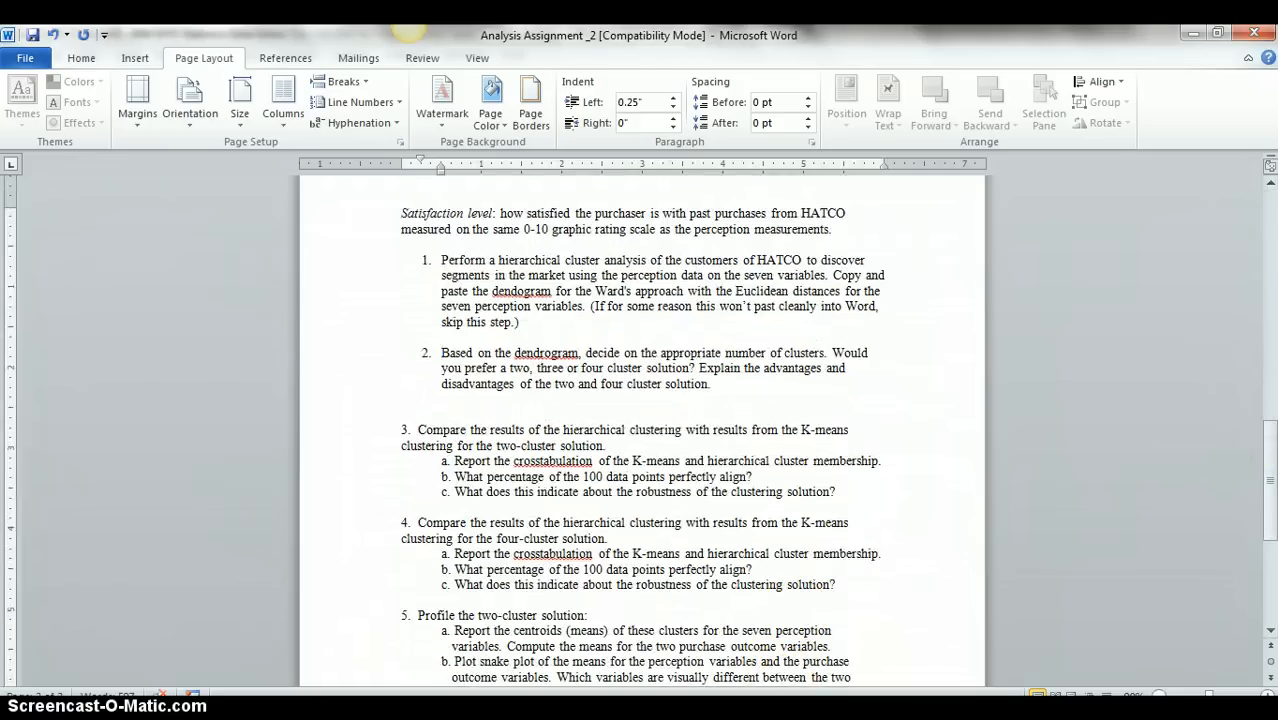
mouse_move(778, 708)
mouse_move(605, 708)
click(779, 708)
click(719, 674)
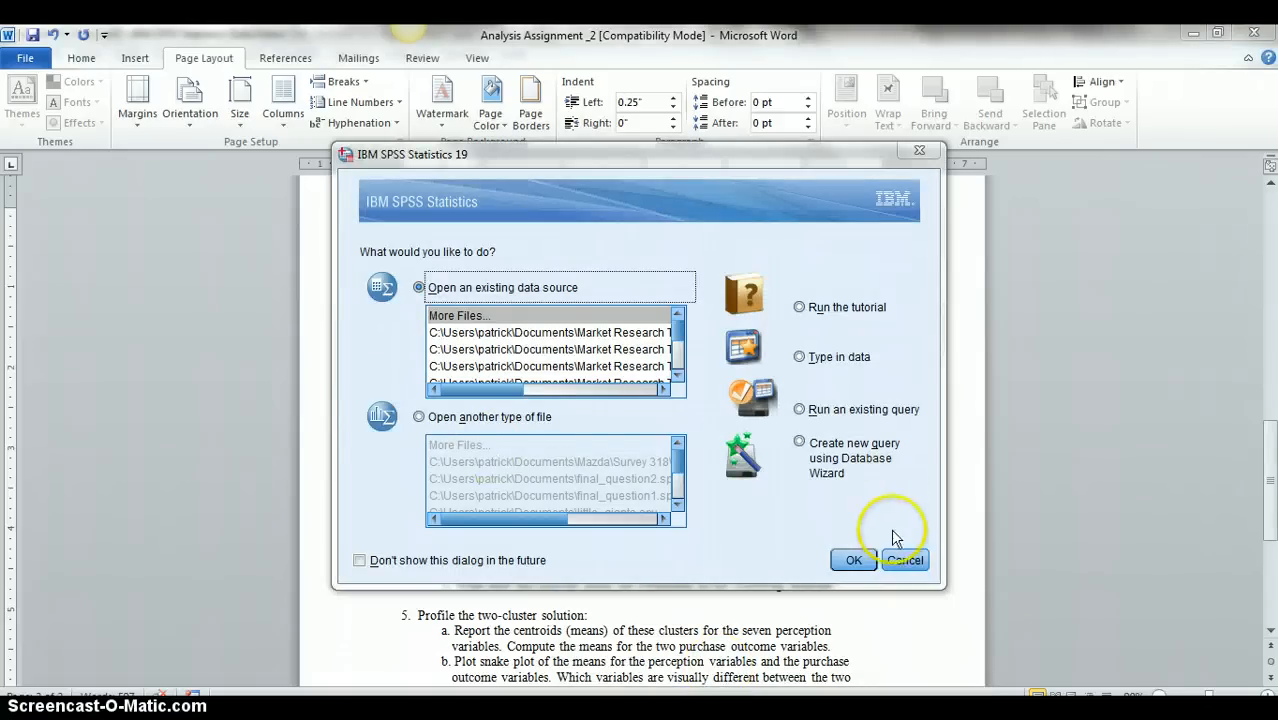
click(903, 561)
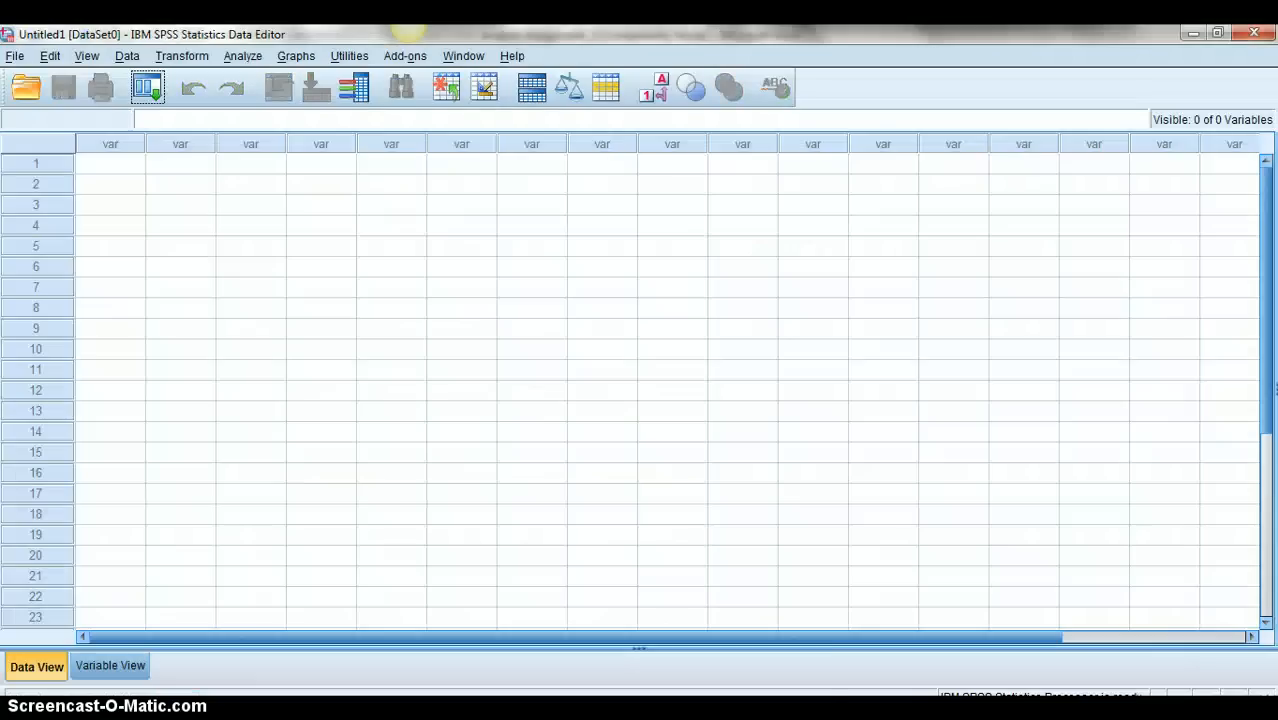
Open the data file Lecture 10 Jobs Data.sav from the Class Data folder inside the Market Research TA WINTER folder
click(15, 56)
mouse_move(60, 101)
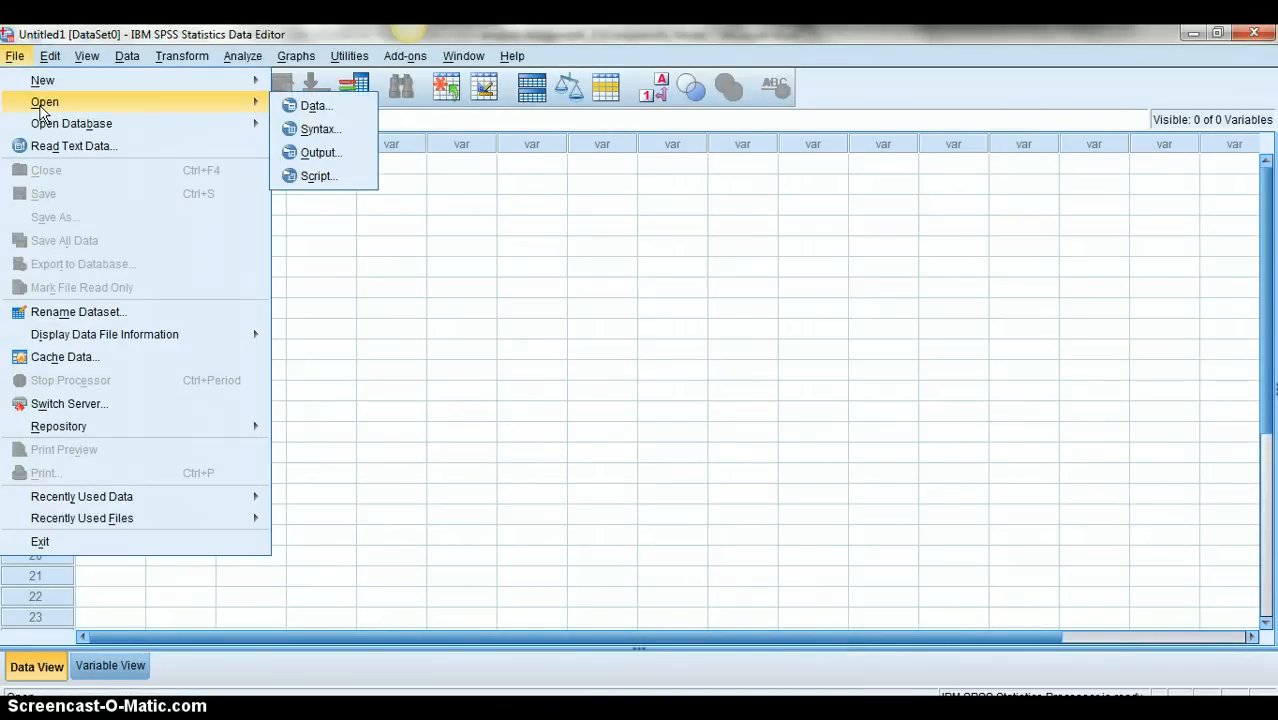
click(295, 105)
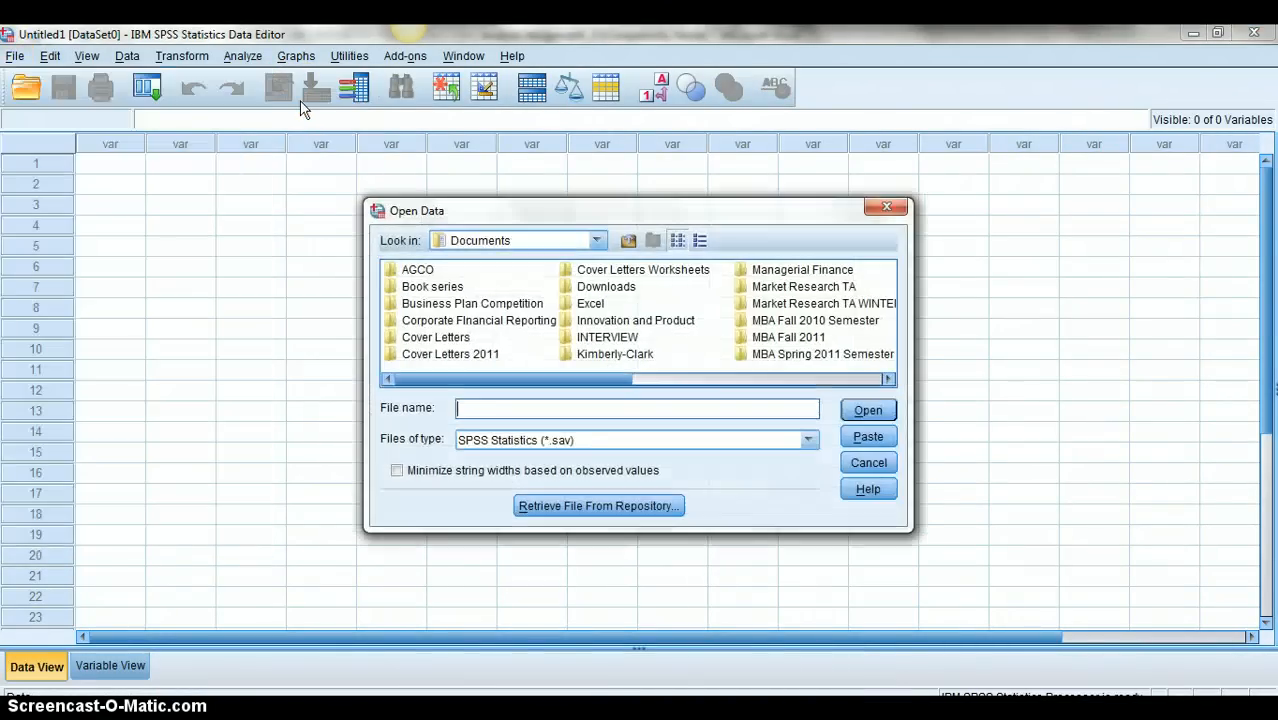
double_click(805, 304)
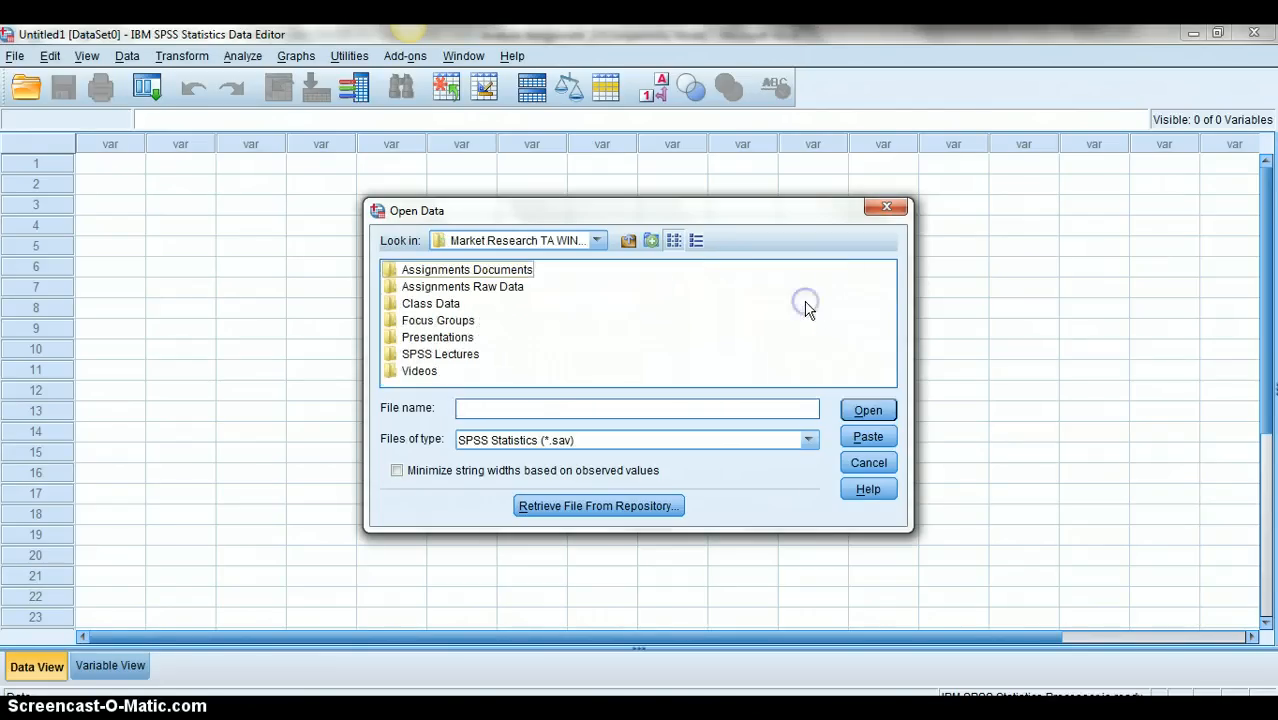
double_click(415, 302)
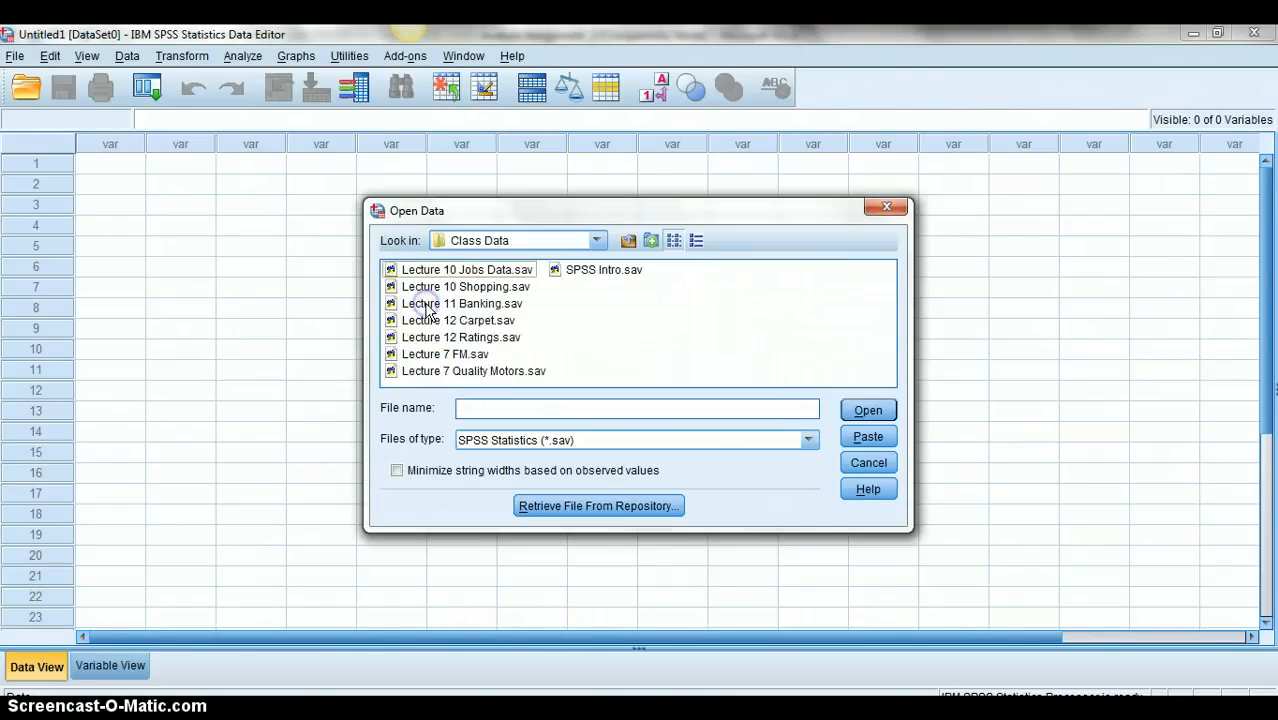
click(497, 273)
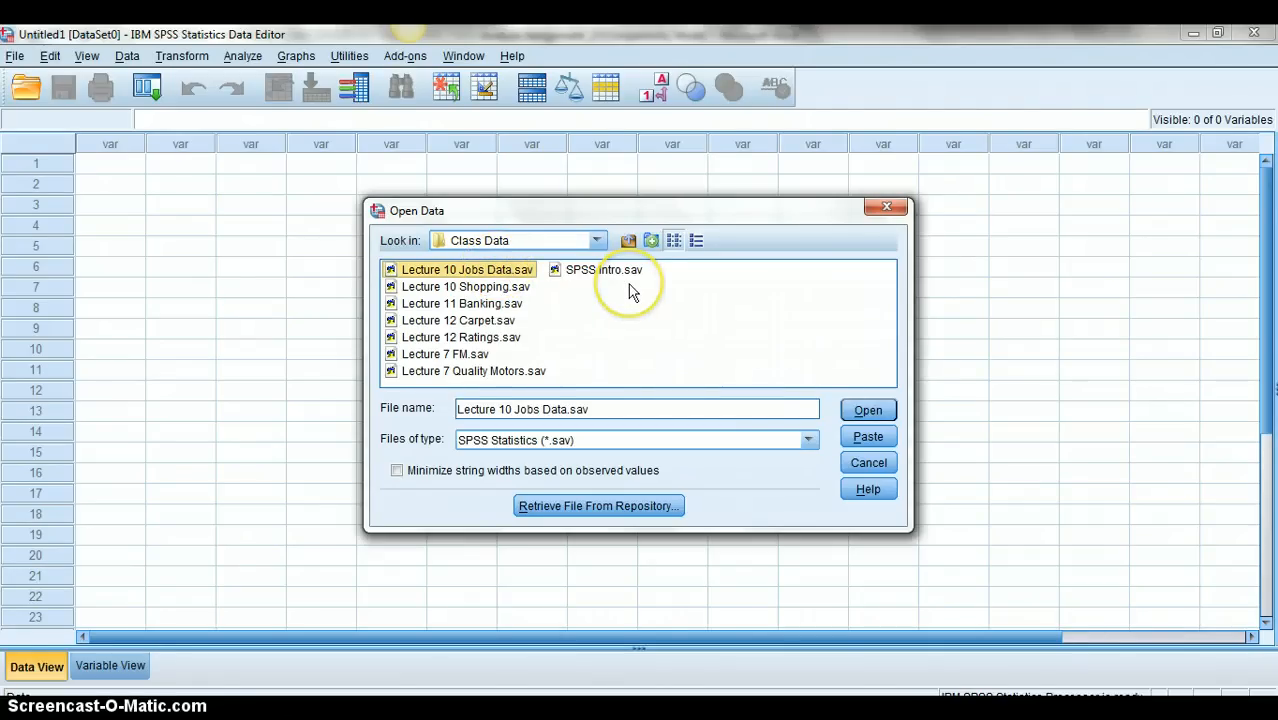
click(474, 272)
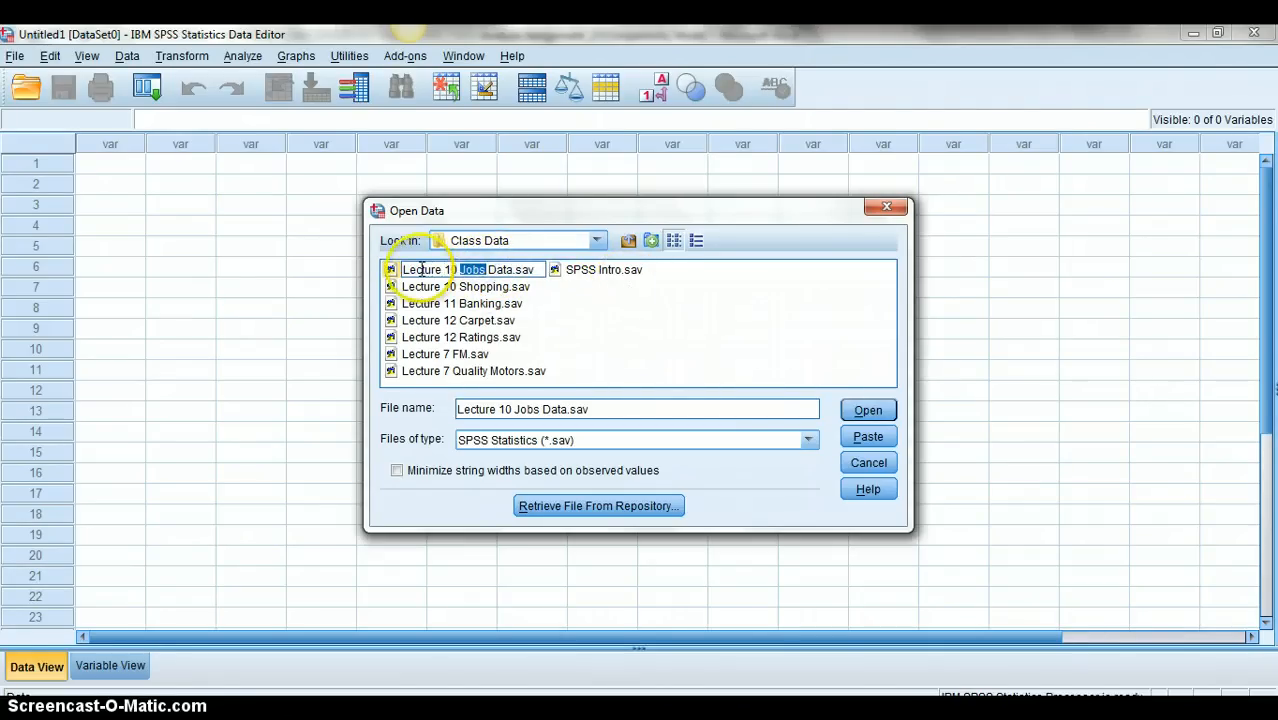
double_click(392, 272)
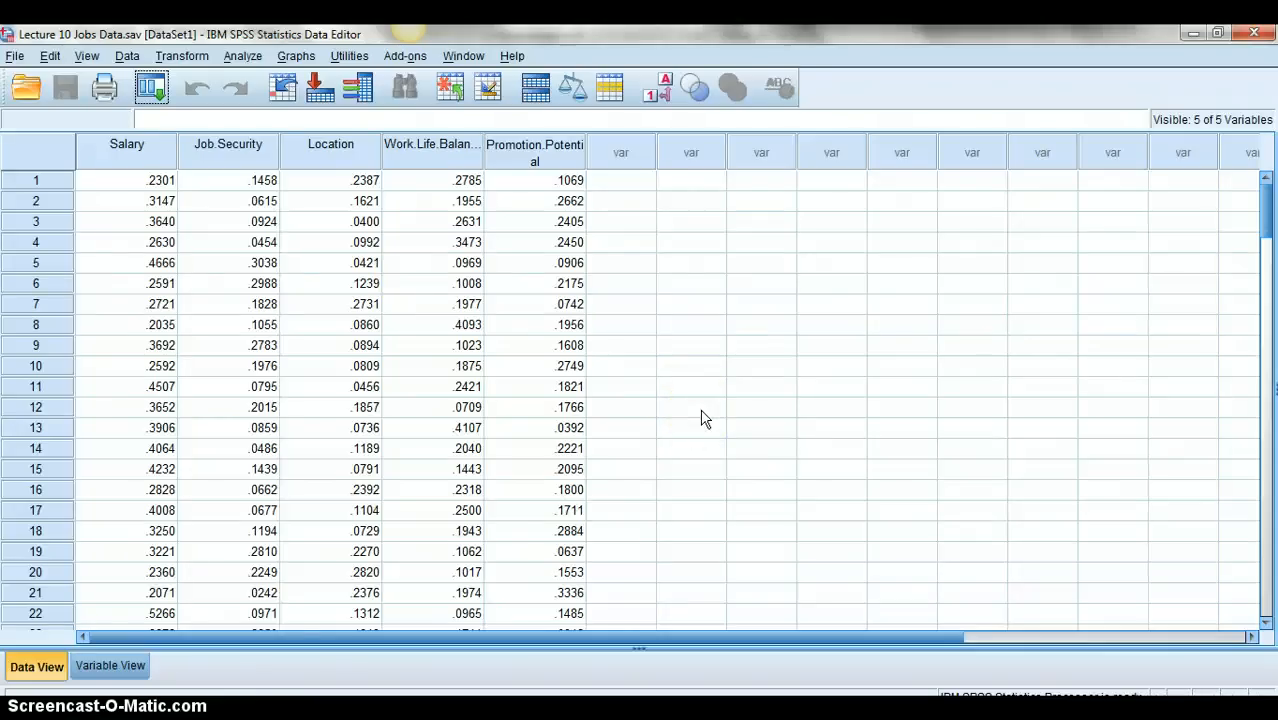
Start a Hierarchical Cluster Analysis and enable the dendrogram in its plot options
click(242, 56)
mouse_move(312, 270)
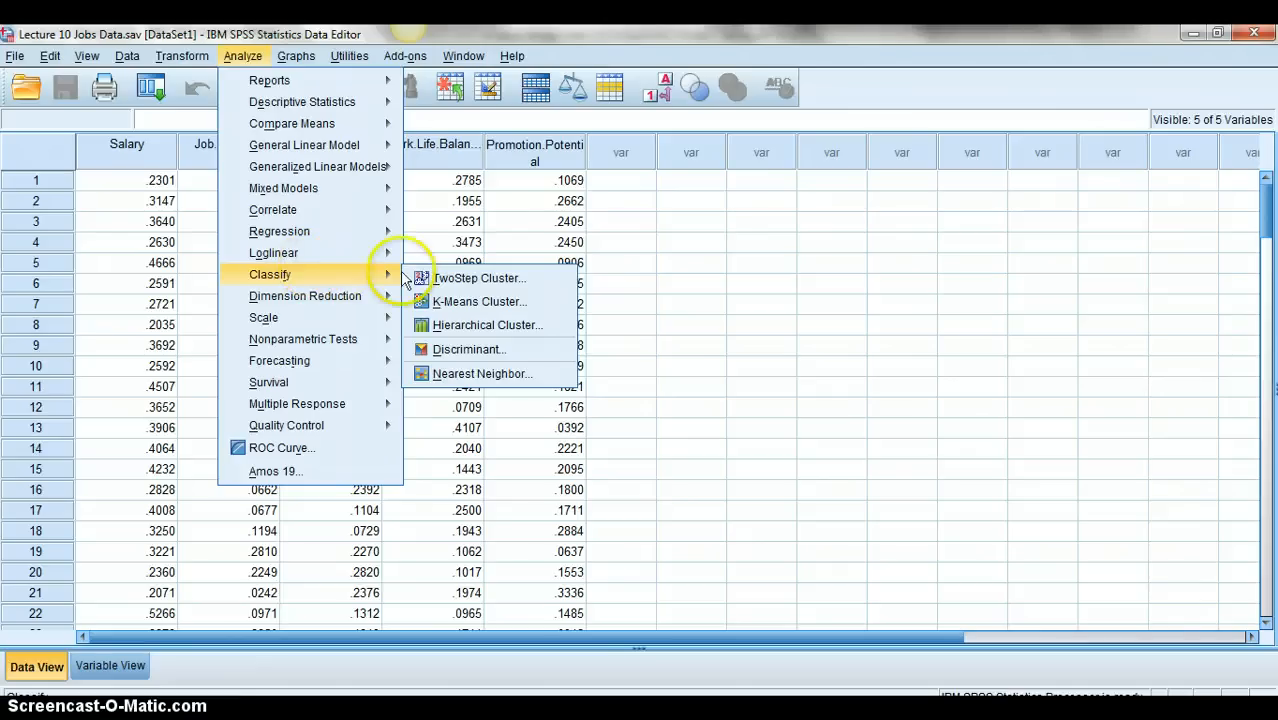
click(565, 328)
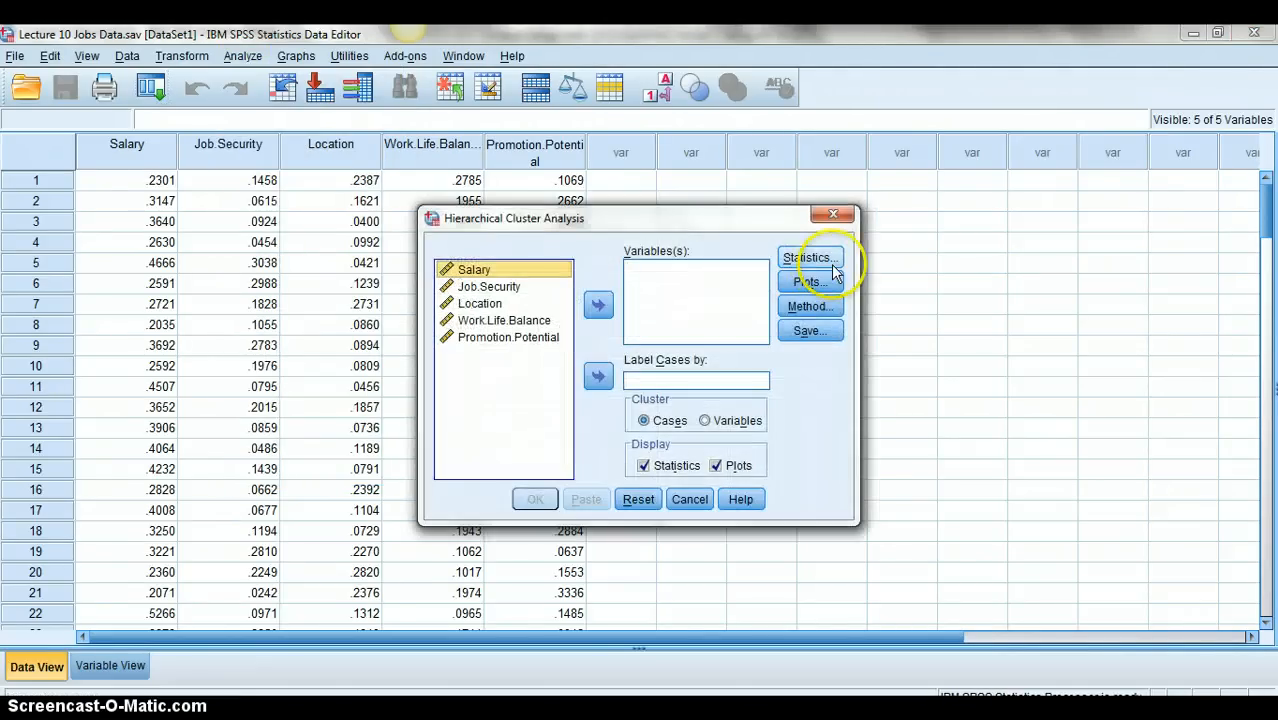
click(834, 285)
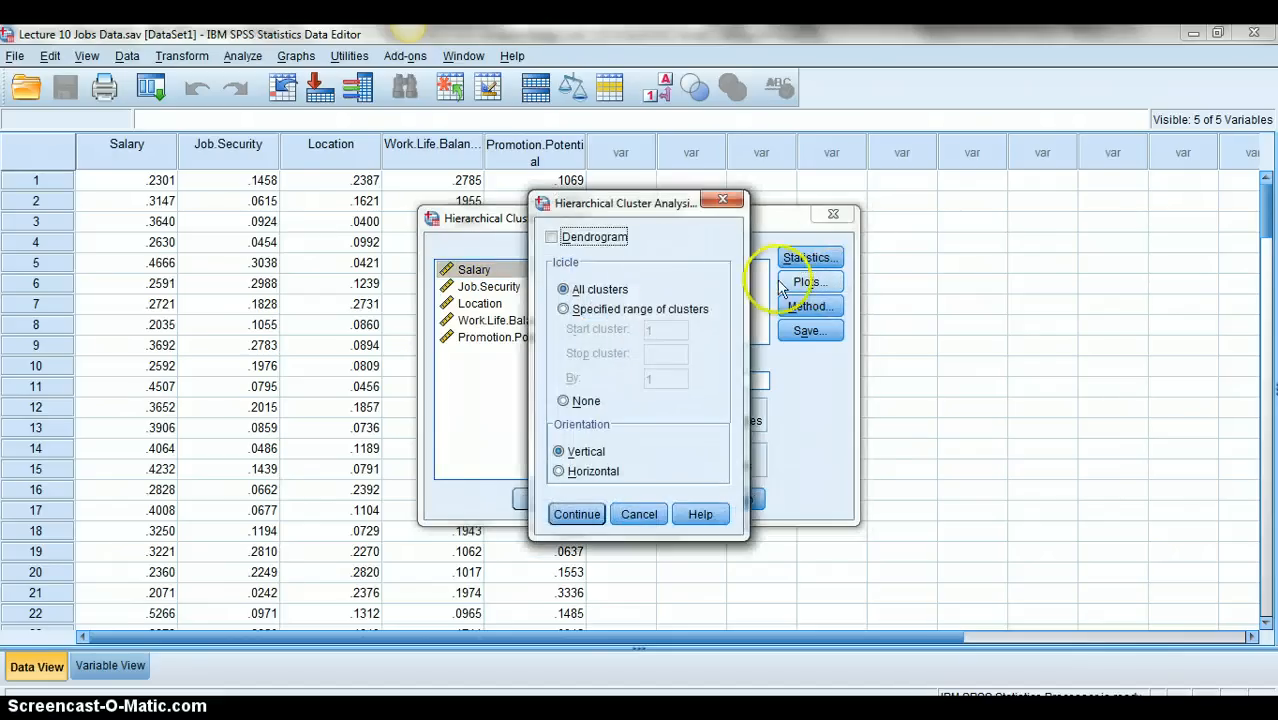
click(552, 238)
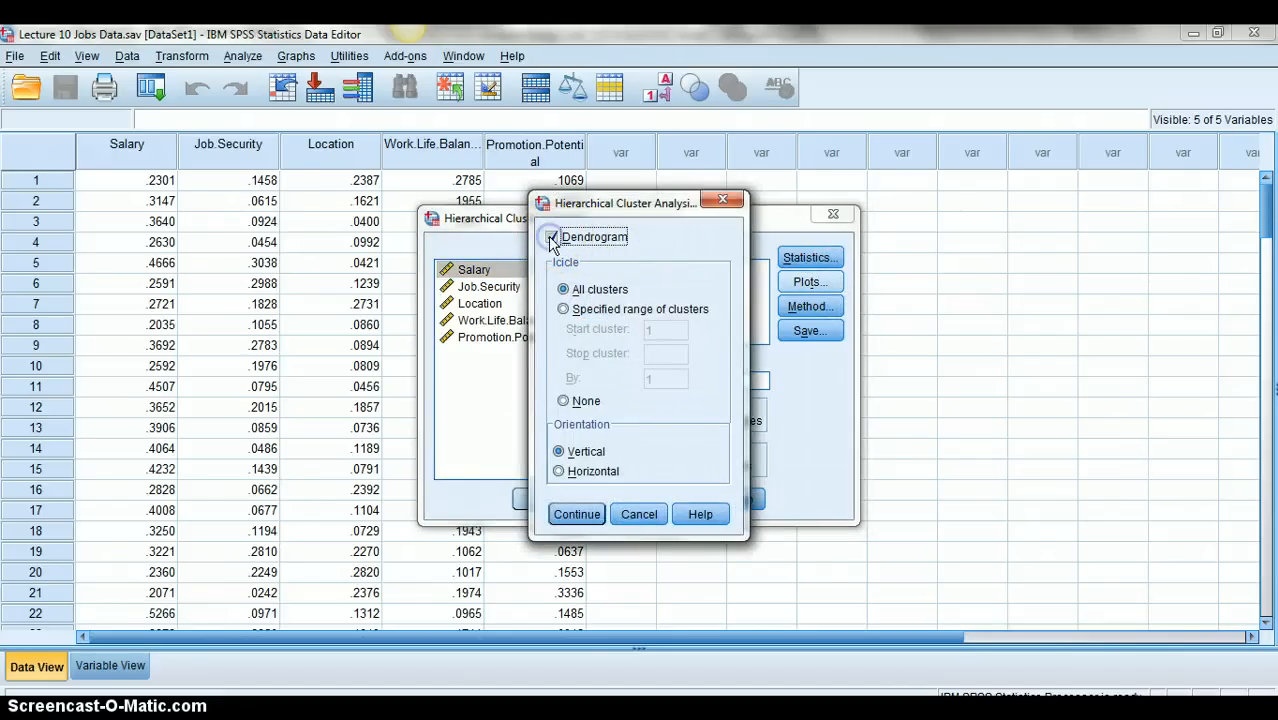
click(580, 516)
Set the cluster method to Ward's method with Euclidean distance as the interval measure
click(810, 306)
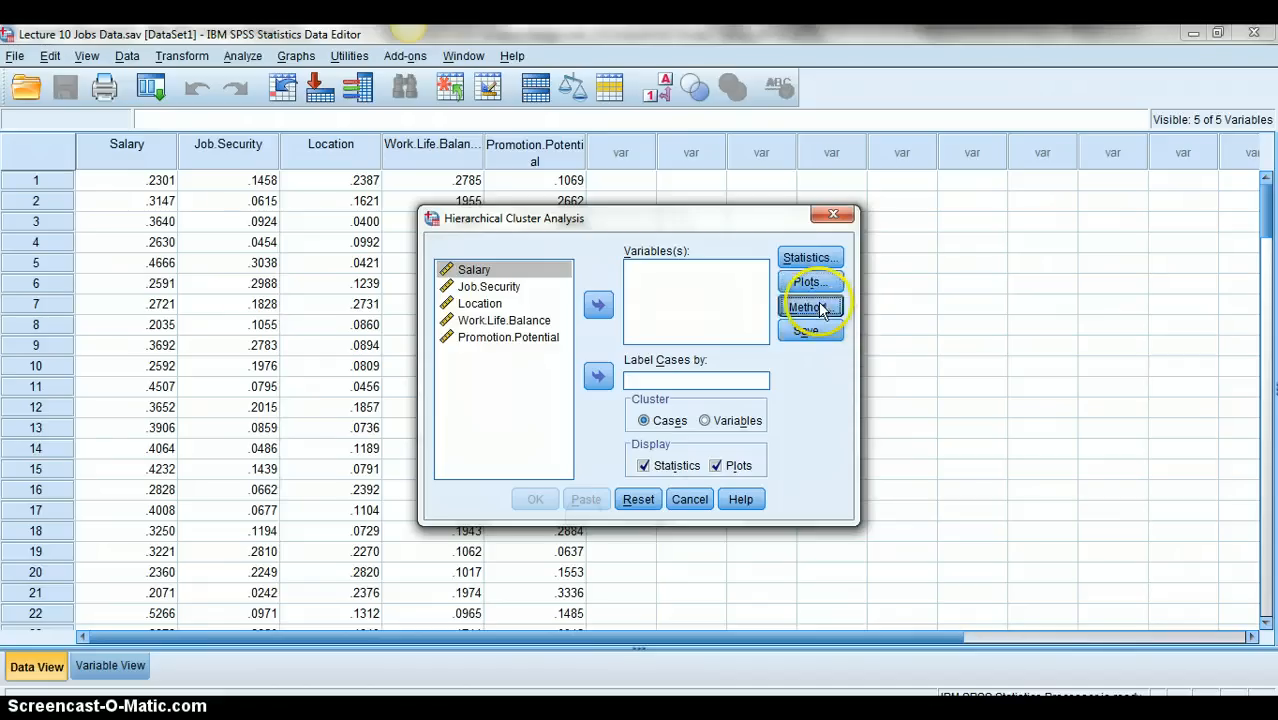
click(759, 220)
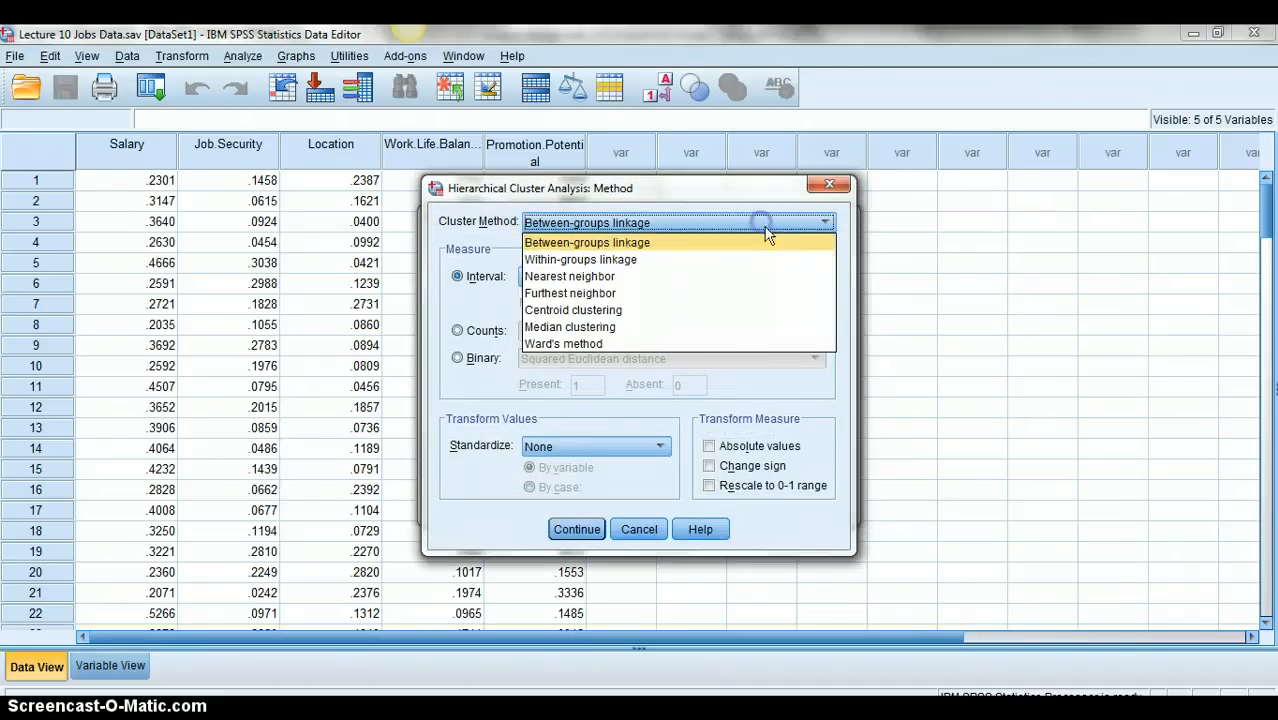
click(783, 337)
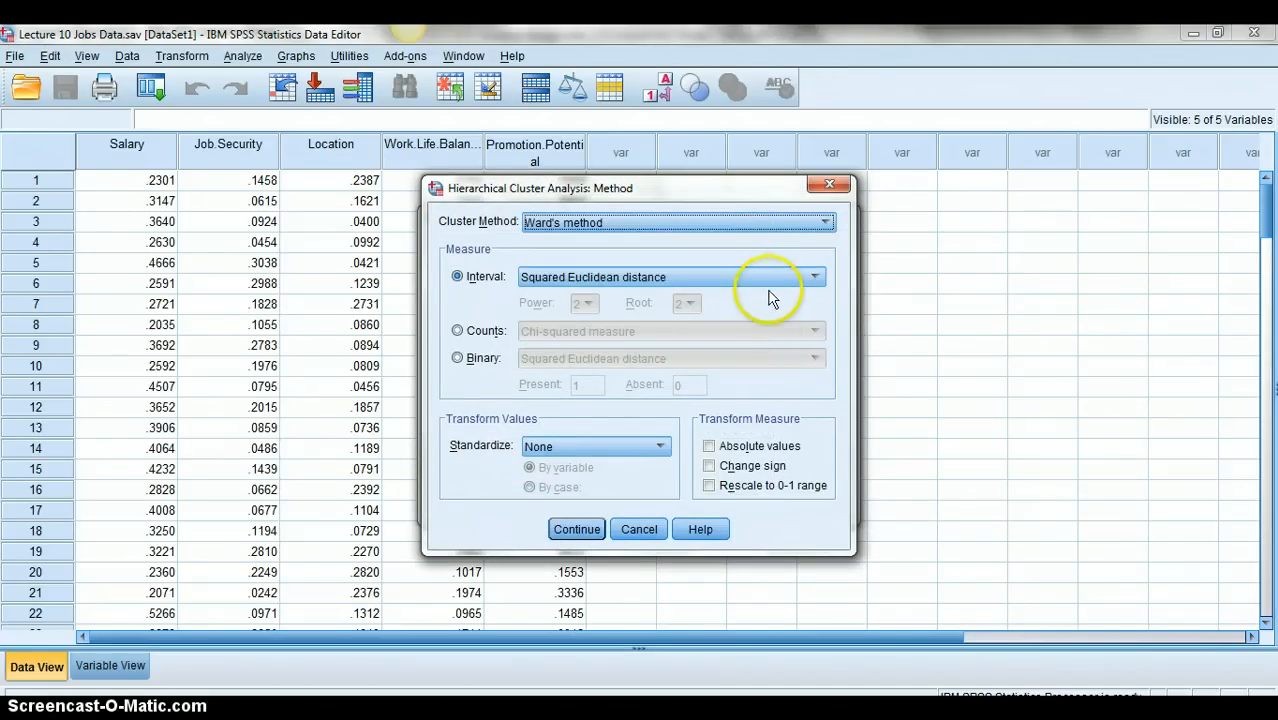
click(766, 277)
click(766, 297)
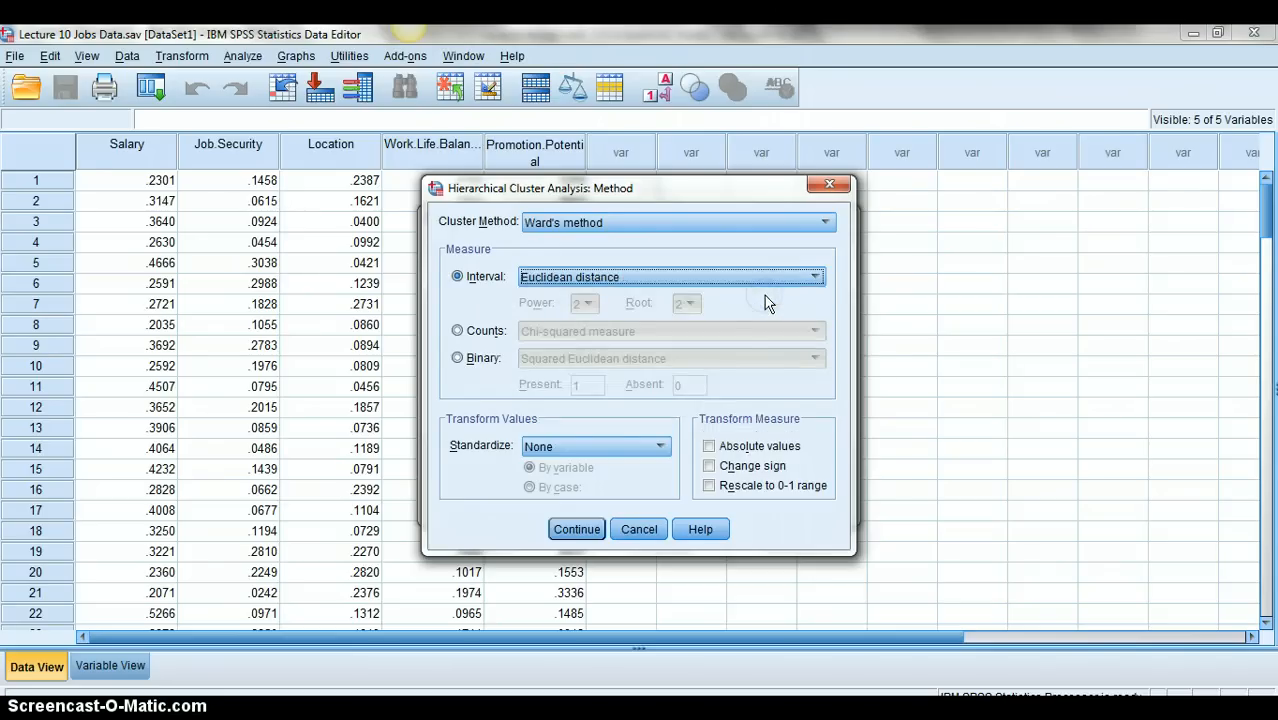
click(576, 529)
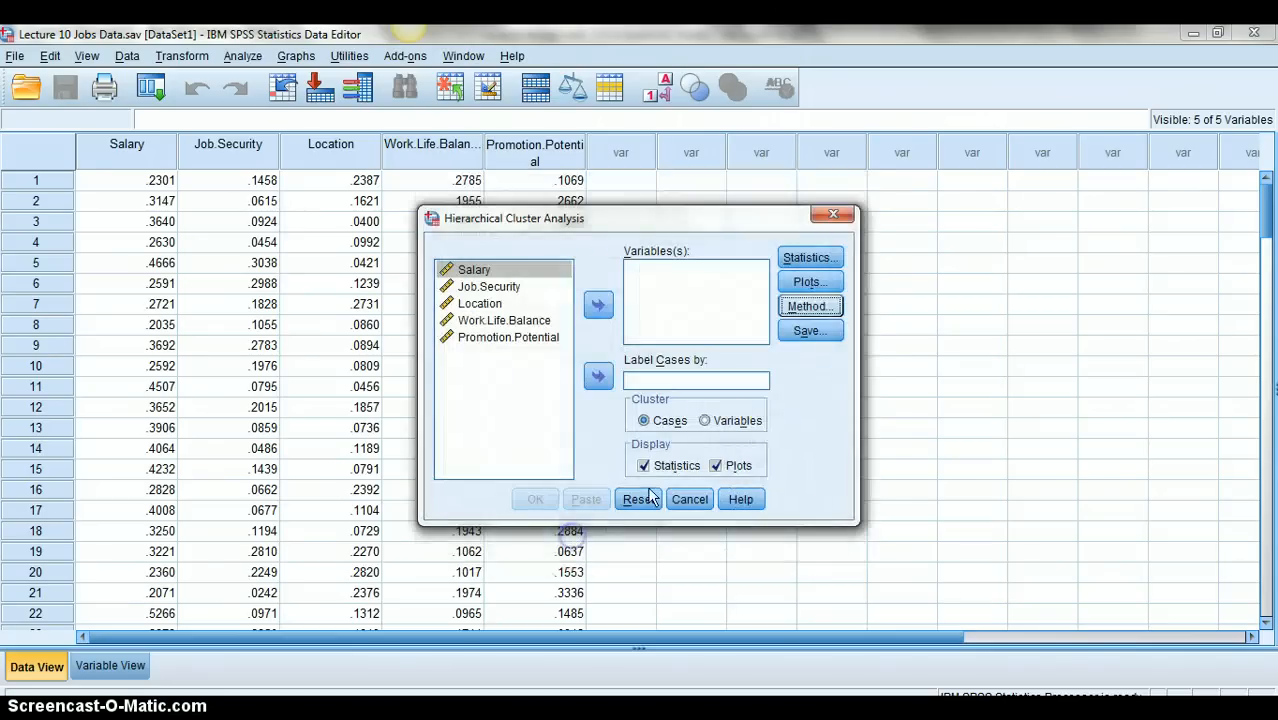
Add all five variables, from Salary to Promotion.Potential, to the cluster analysis and run it
shift+click(534, 335)
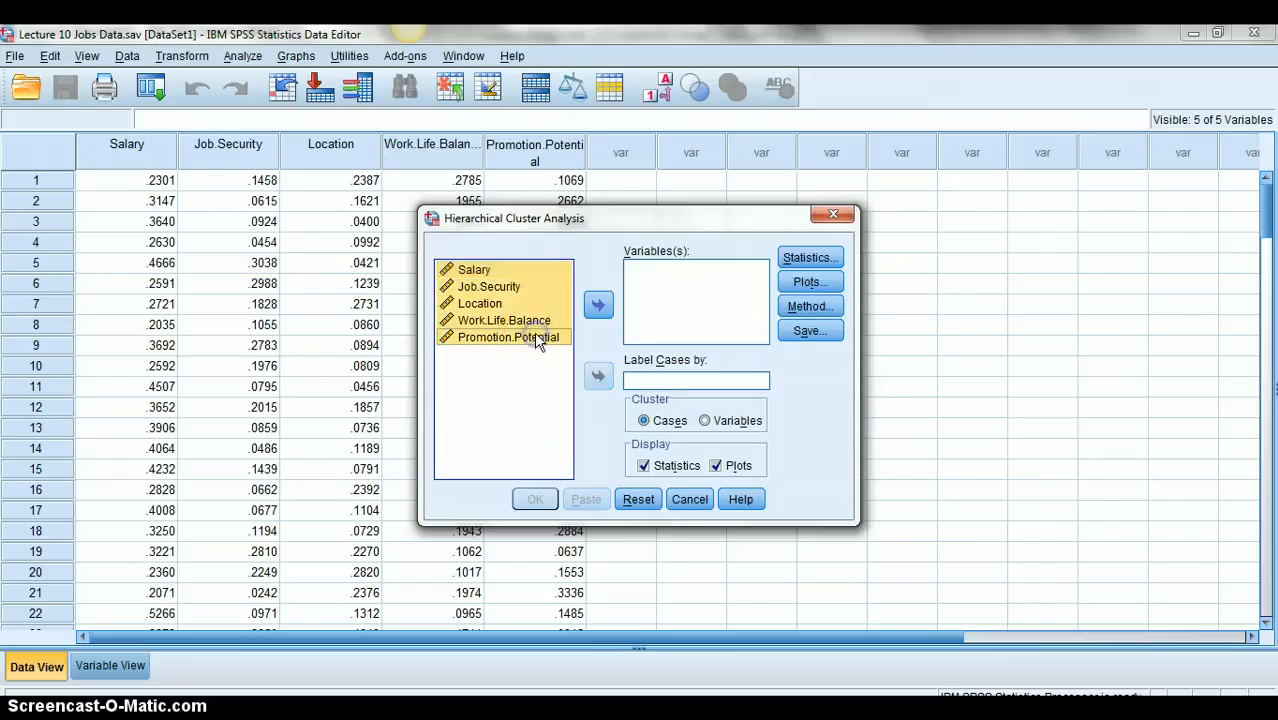
click(597, 307)
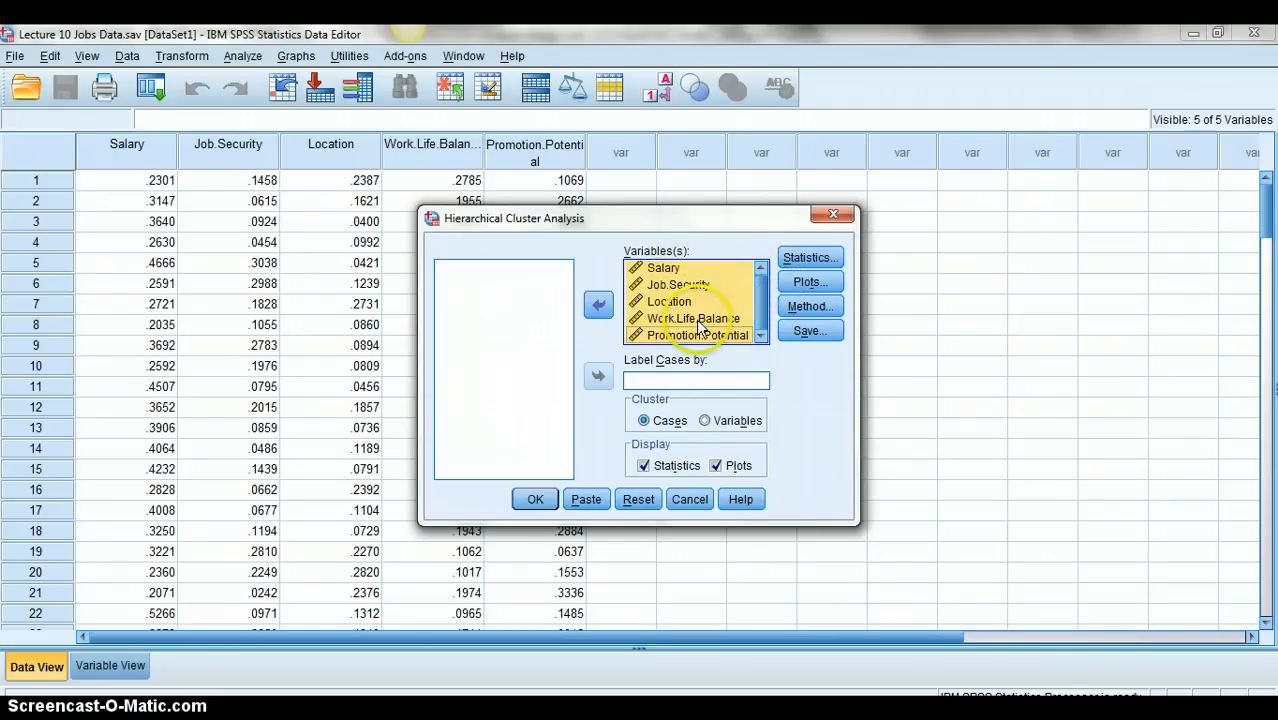
click(540, 499)
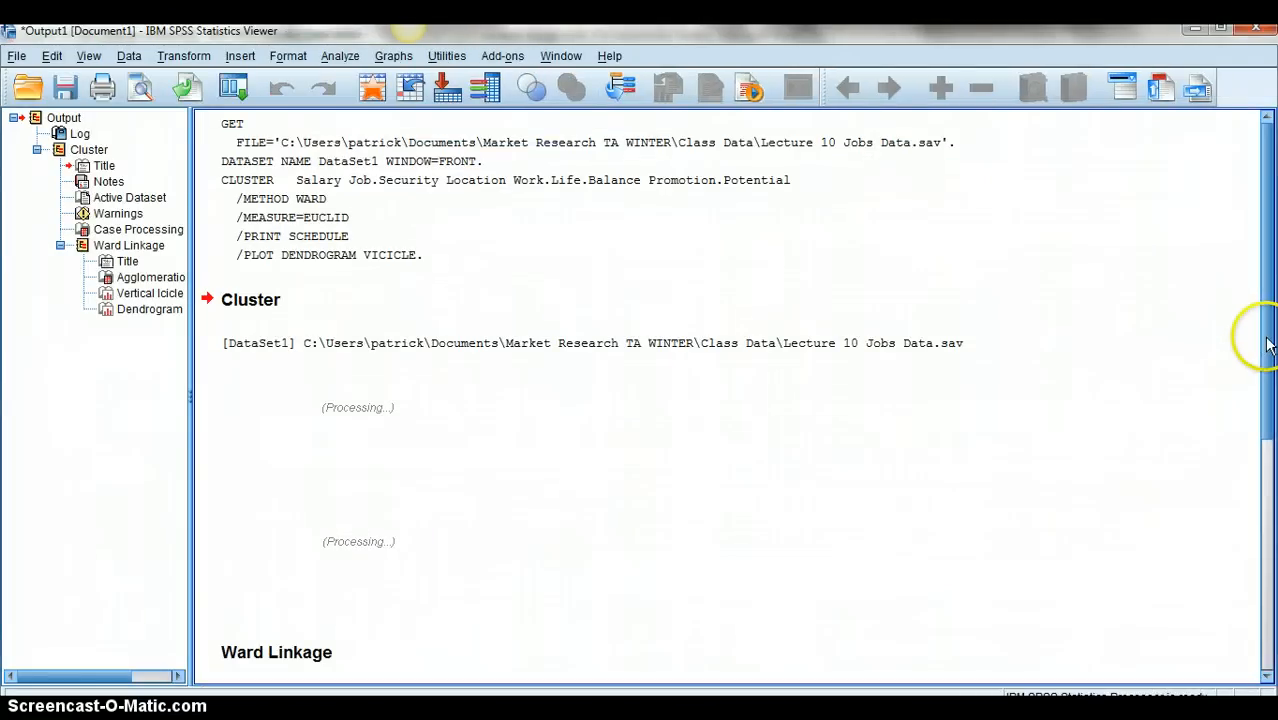
Find the Ward linkage dendrogram in the output, open it in the Chart Editor and copy the chart
click(1268, 320)
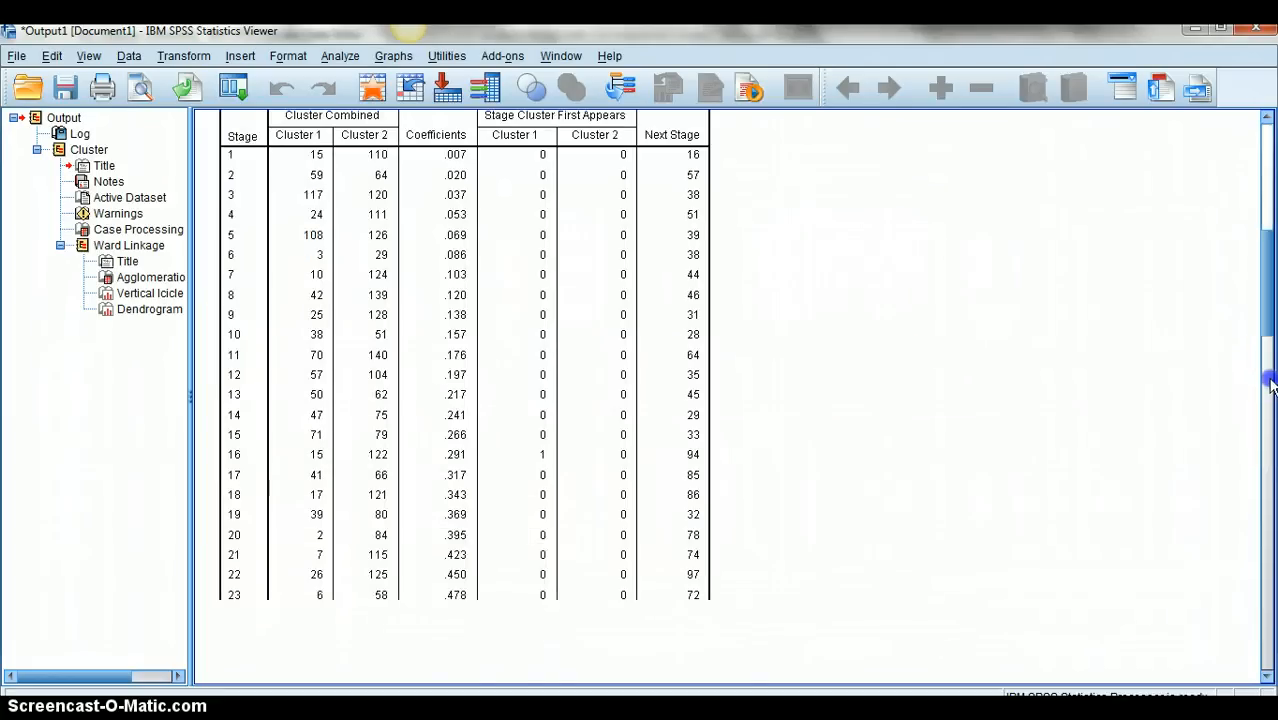
click(1268, 345)
drag(1268, 348, 1272, 550)
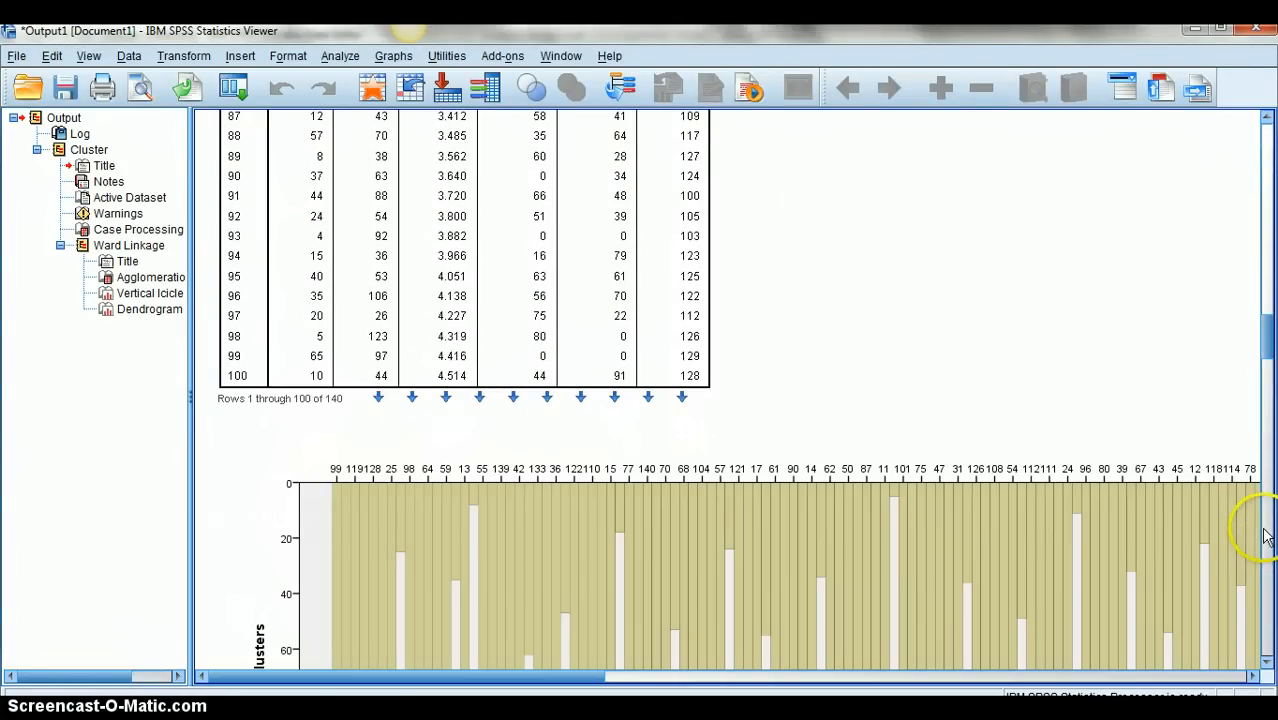
drag(1267, 337, 1266, 396)
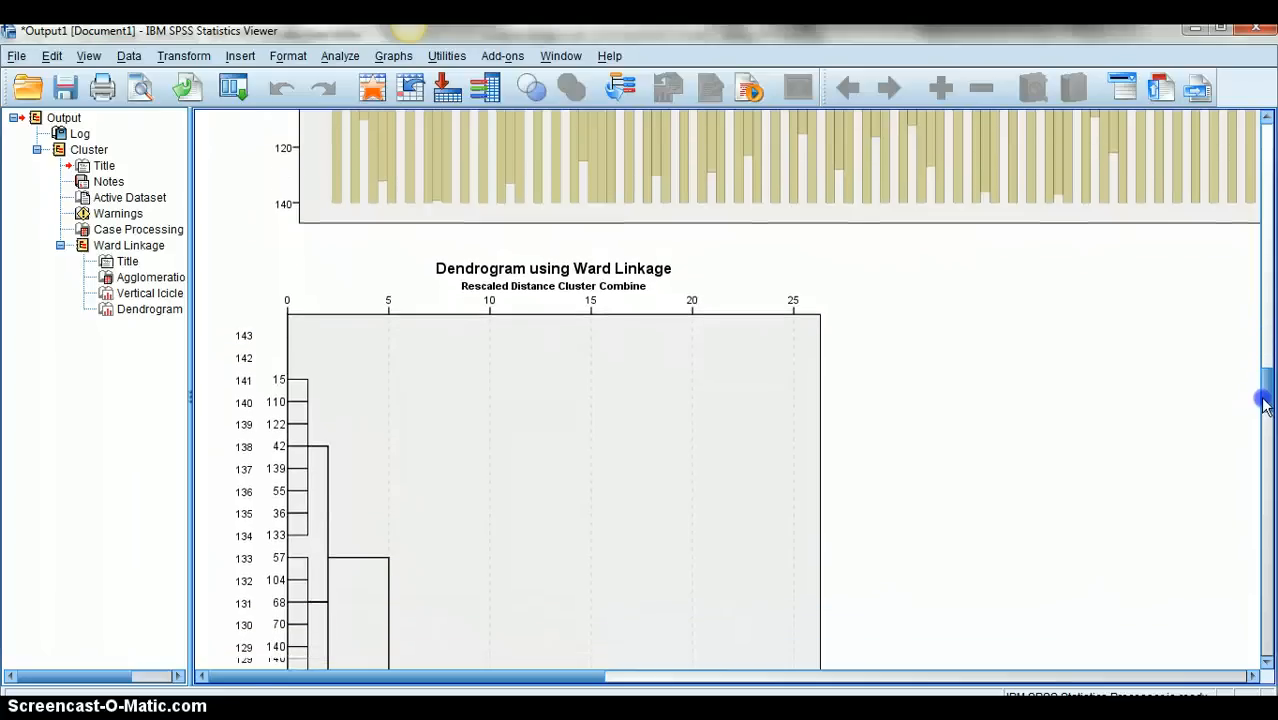
click(776, 345)
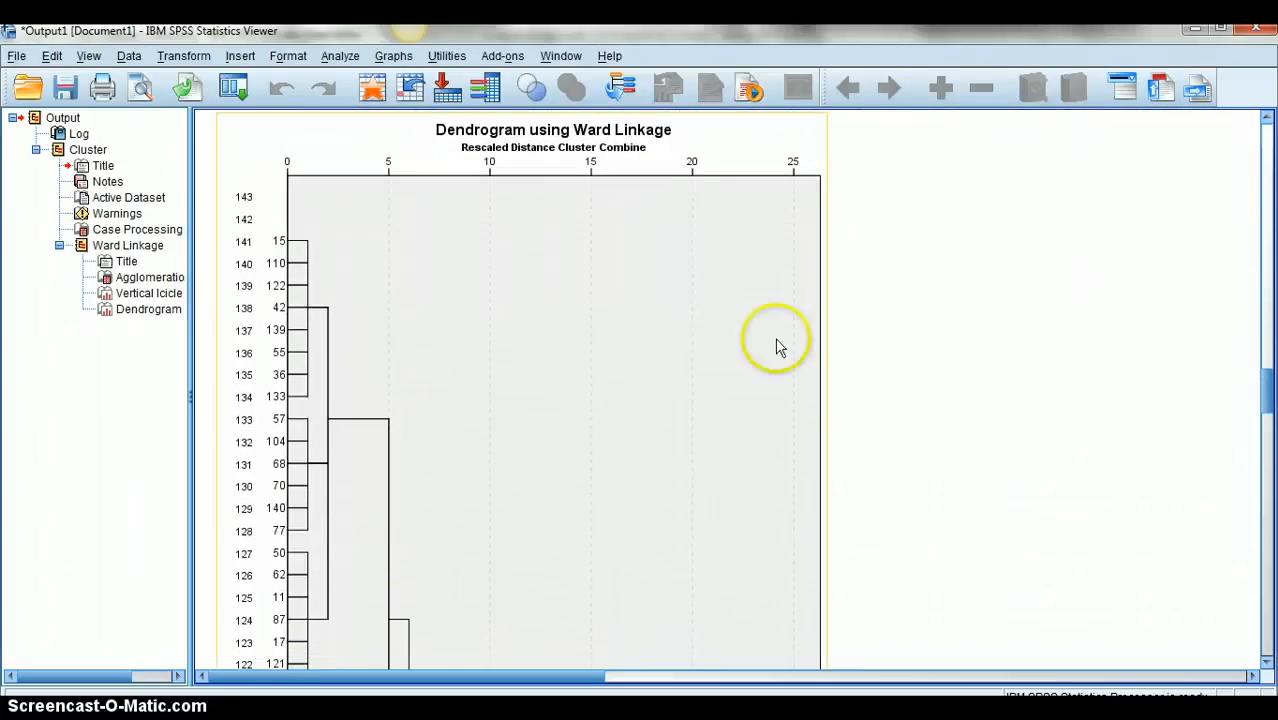
double_click(765, 262)
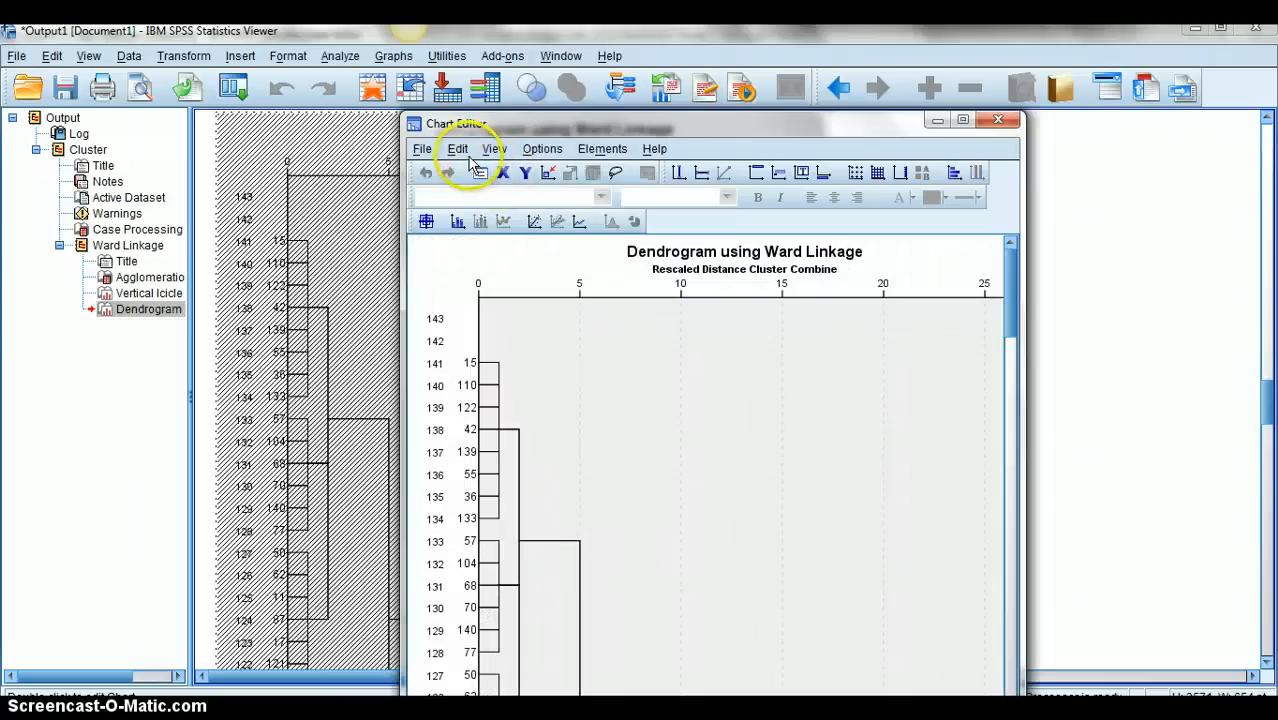
click(460, 152)
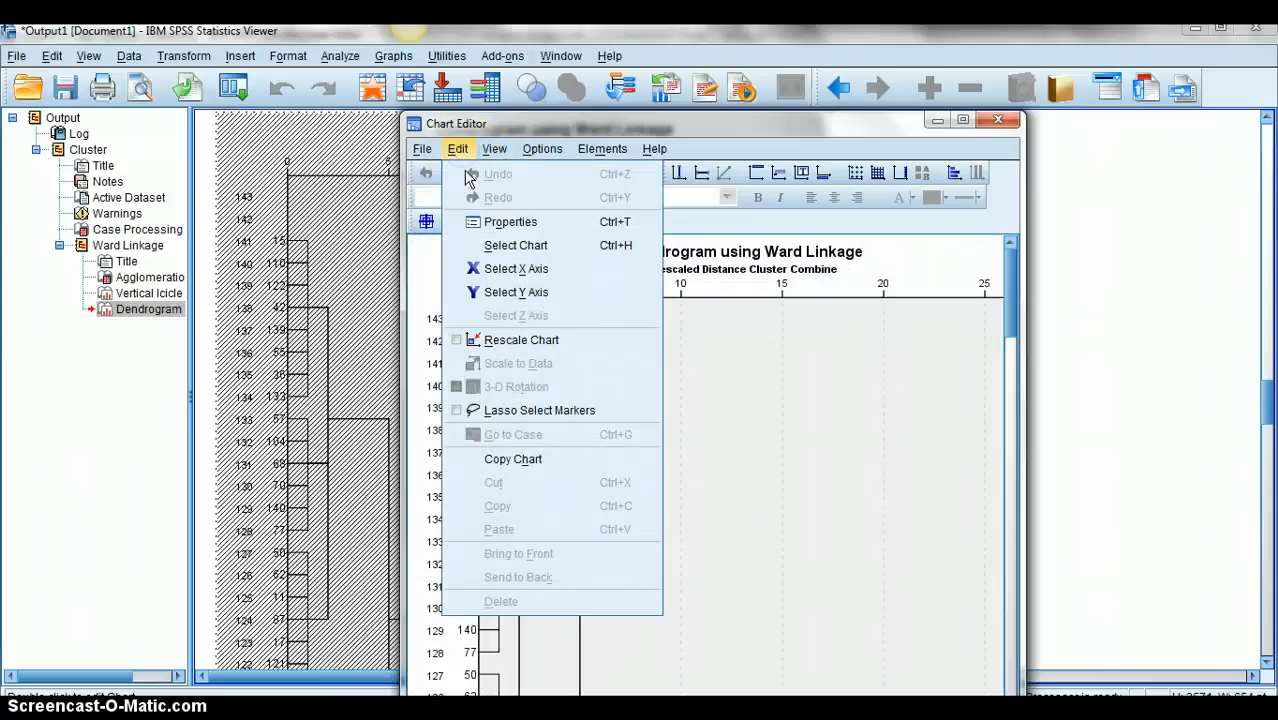
click(535, 463)
Switch to the Analysis Assignment _2 document in Word and paste the dendrogram on a new line below question 1
key(alt+Tab)
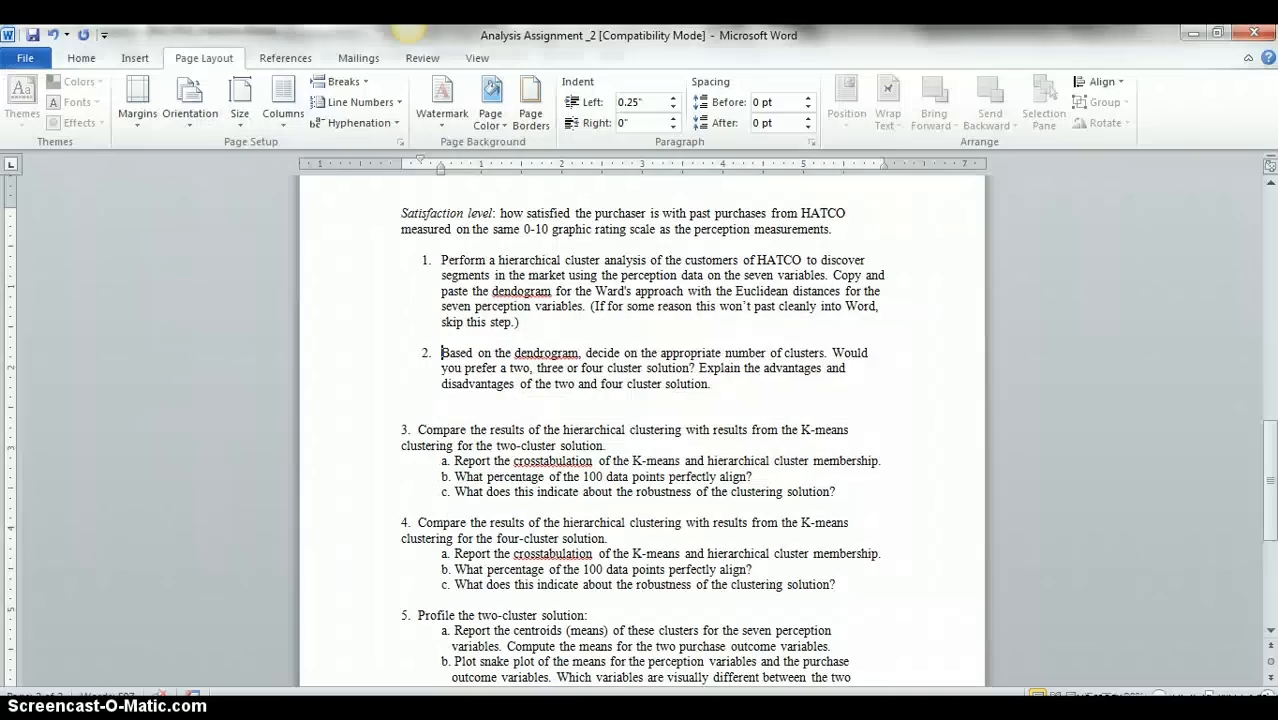
click(571, 334)
key(Return)
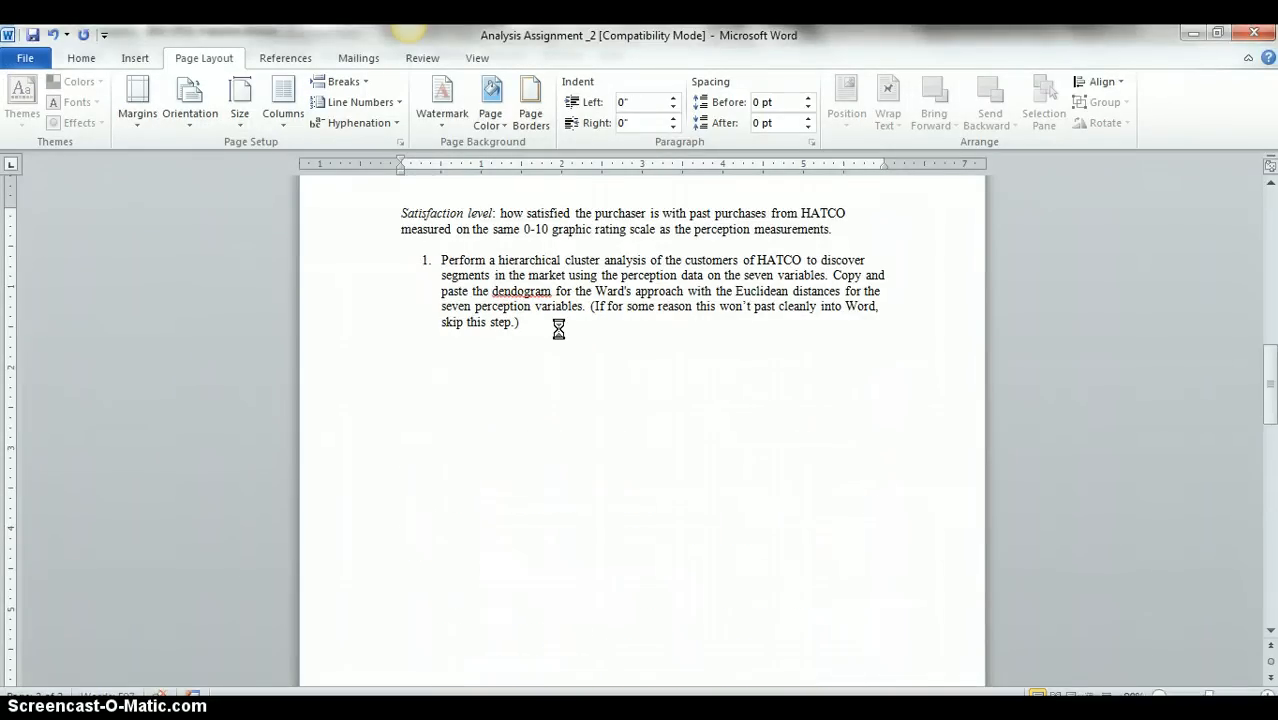
key(ctrl+v)
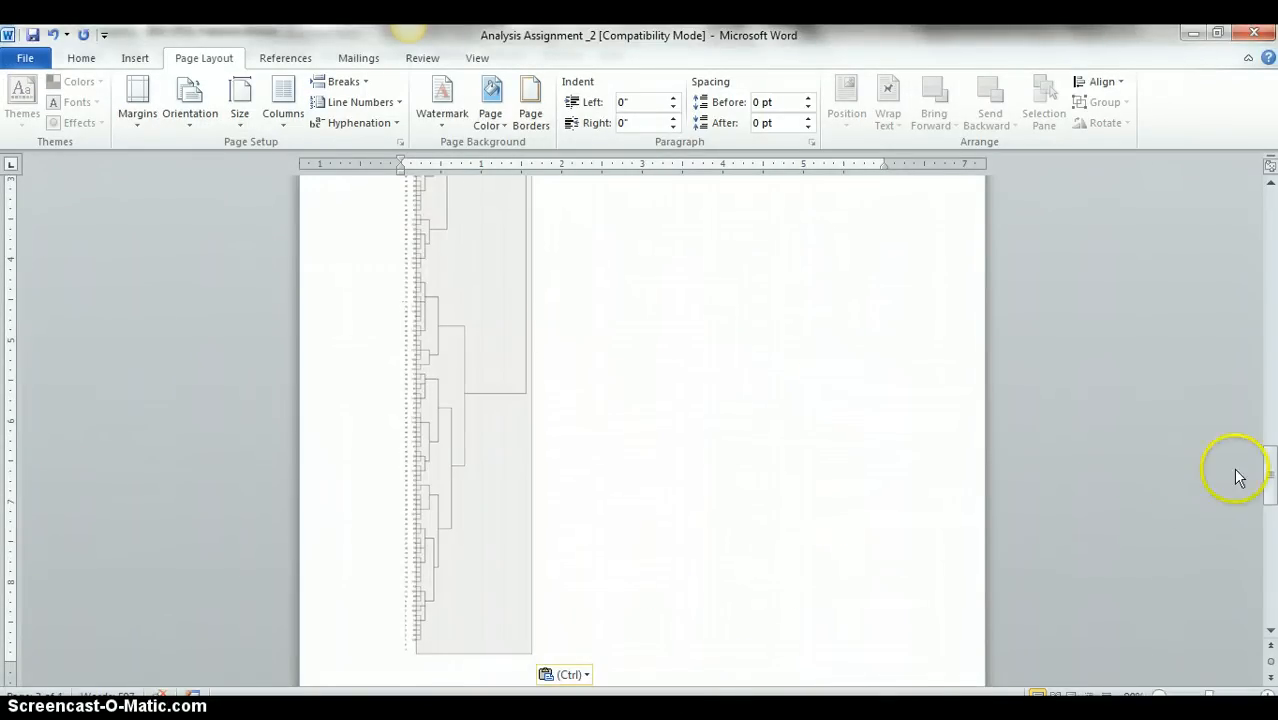
Review assignment questions 2 to 5 following the pasted dendrogram
drag(1270, 476, 1256, 537)
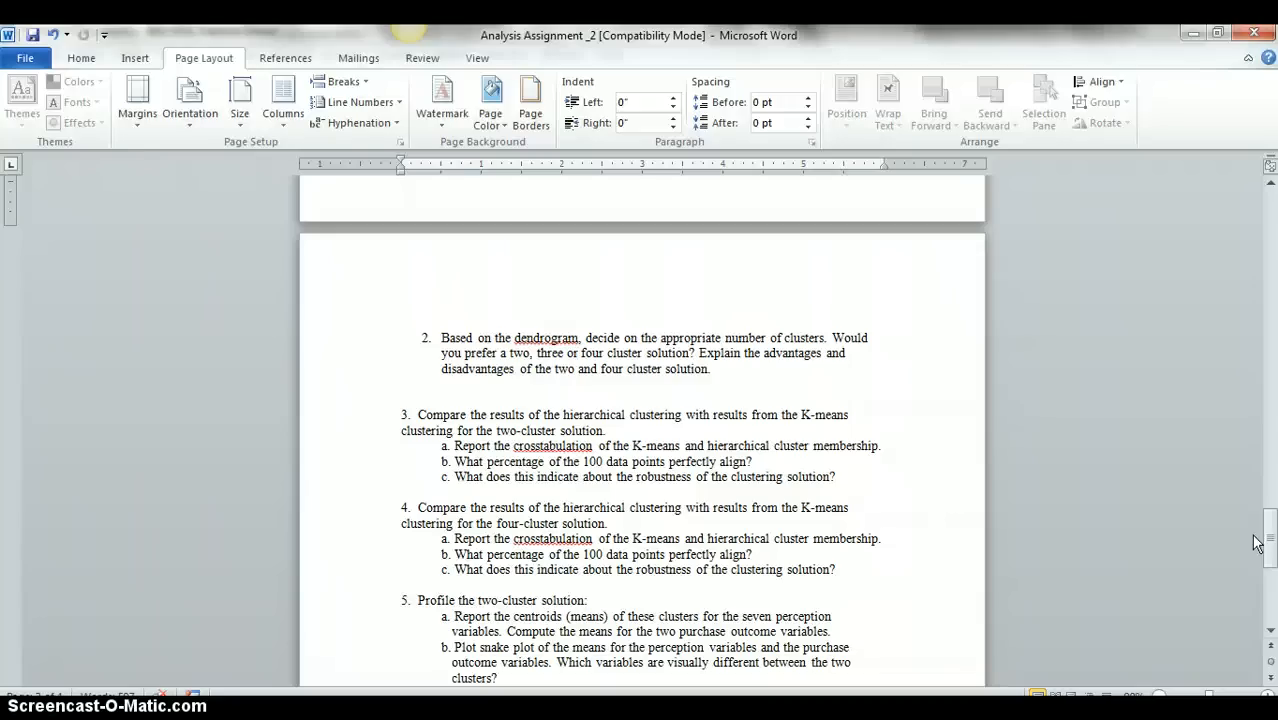
click(1270, 543)
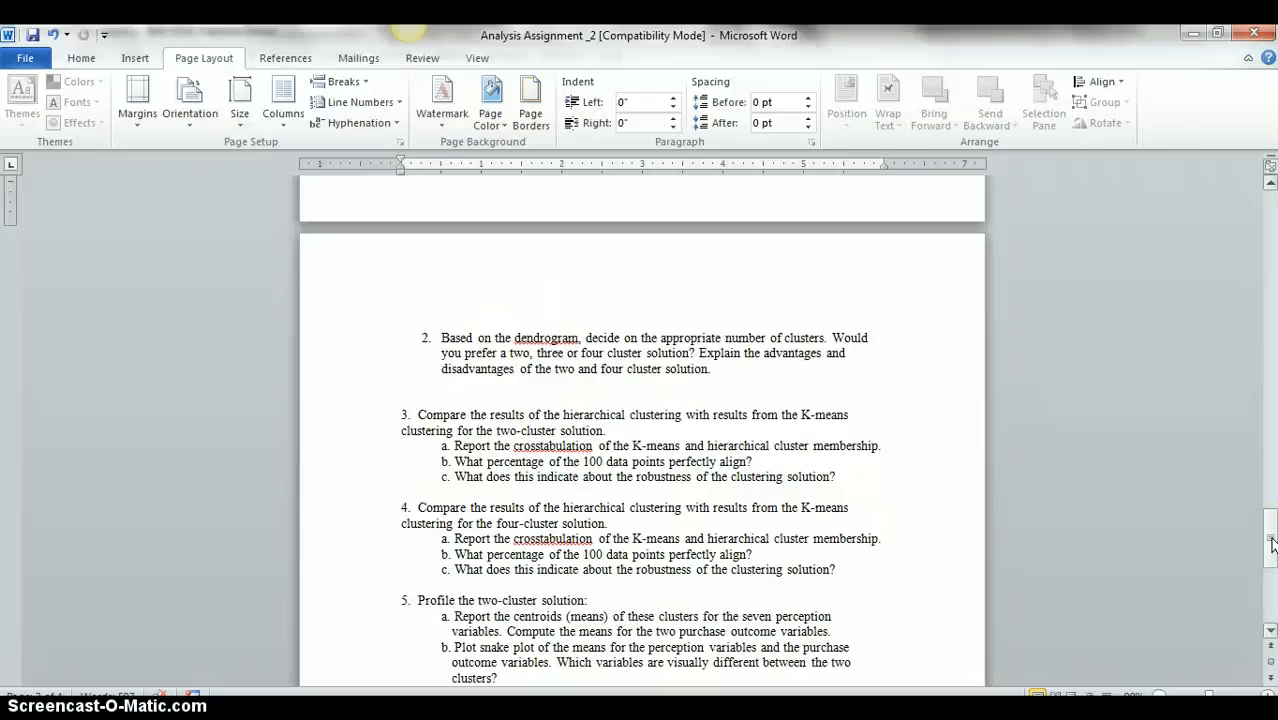
drag(1272, 543, 1272, 555)
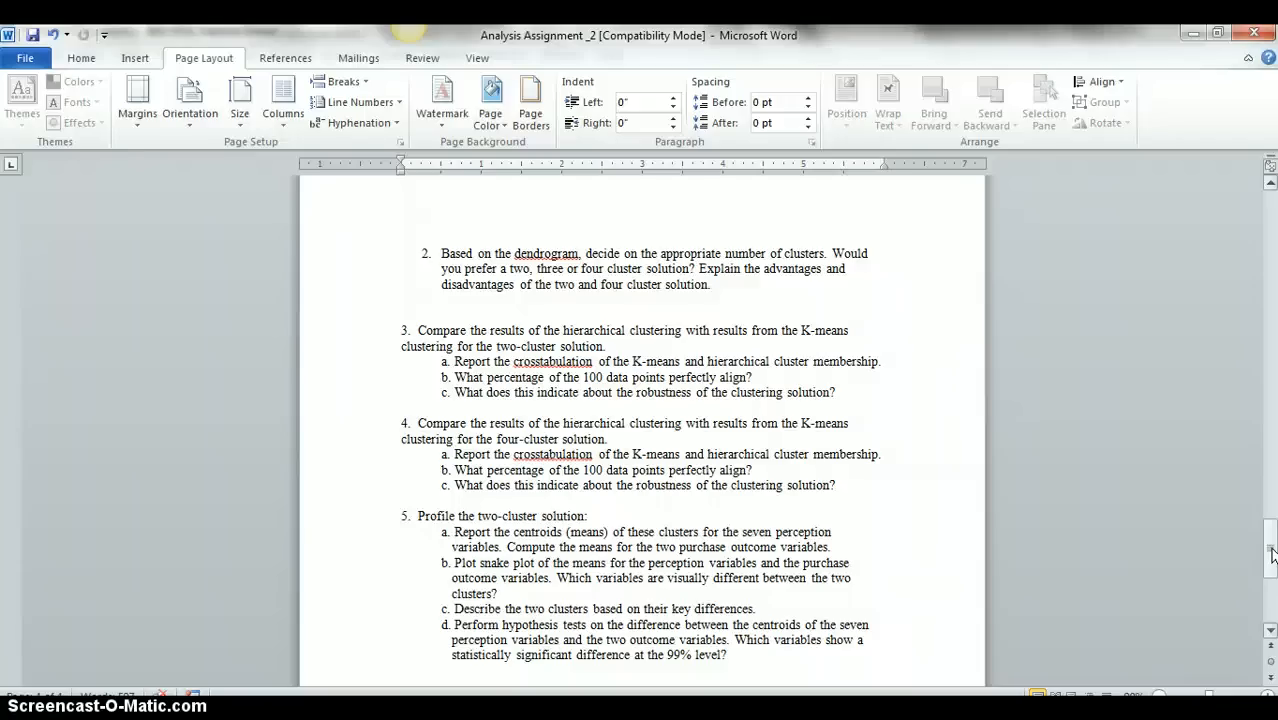
Switch to the Lecture 10 Jobs Data in SPSS, reopen Hierarchical Cluster Analysis and keep Ward's method with Euclidean distance
drag(1272, 556, 1272, 566)
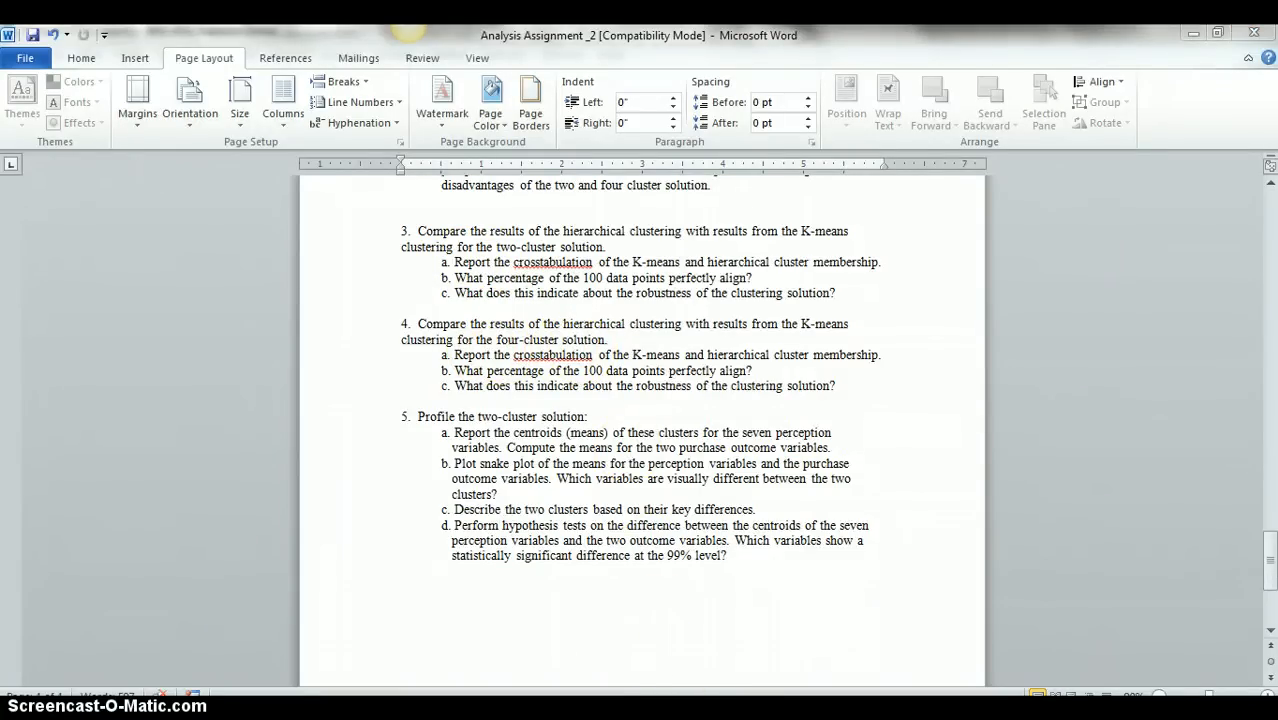
mouse_move(765, 700)
click(808, 628)
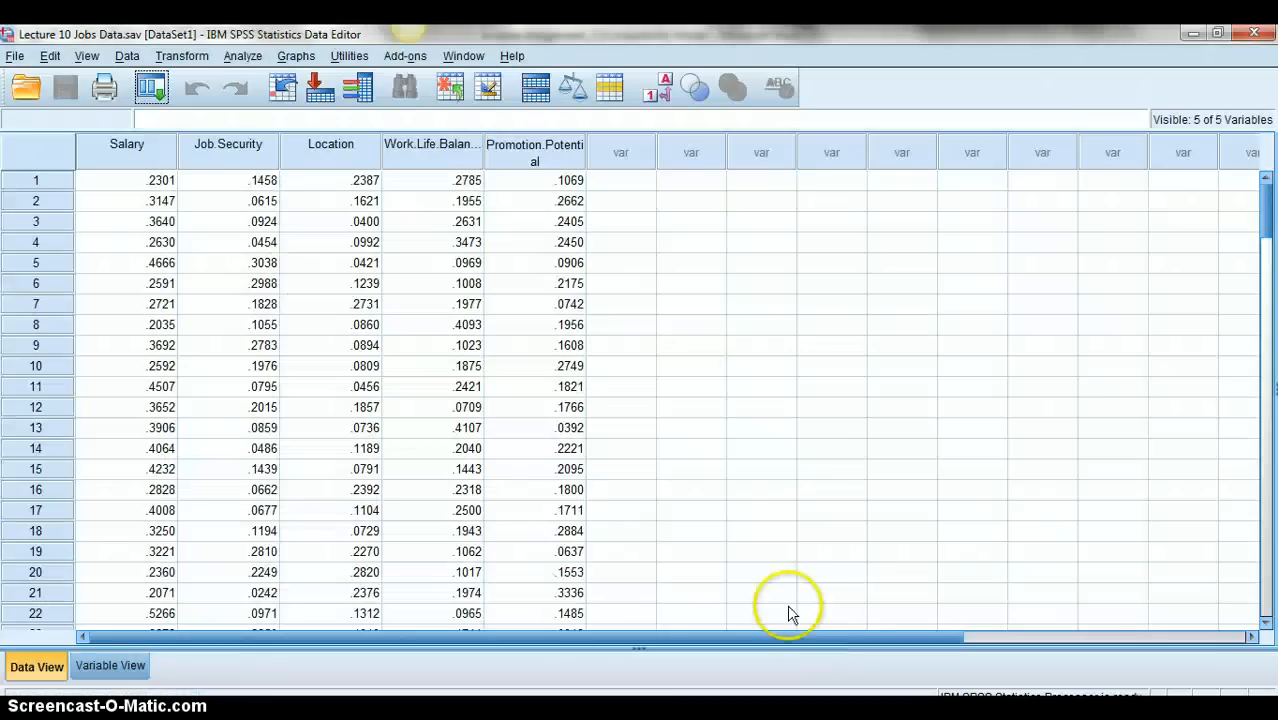
click(243, 56)
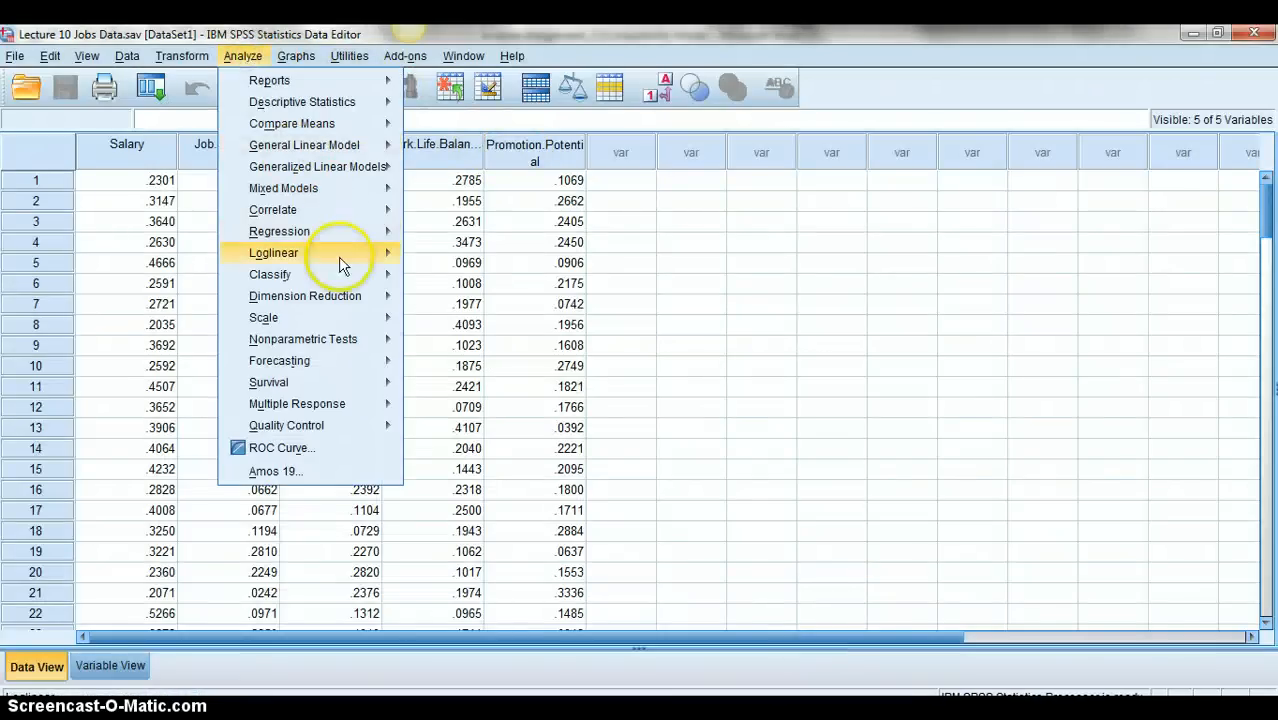
mouse_move(339, 282)
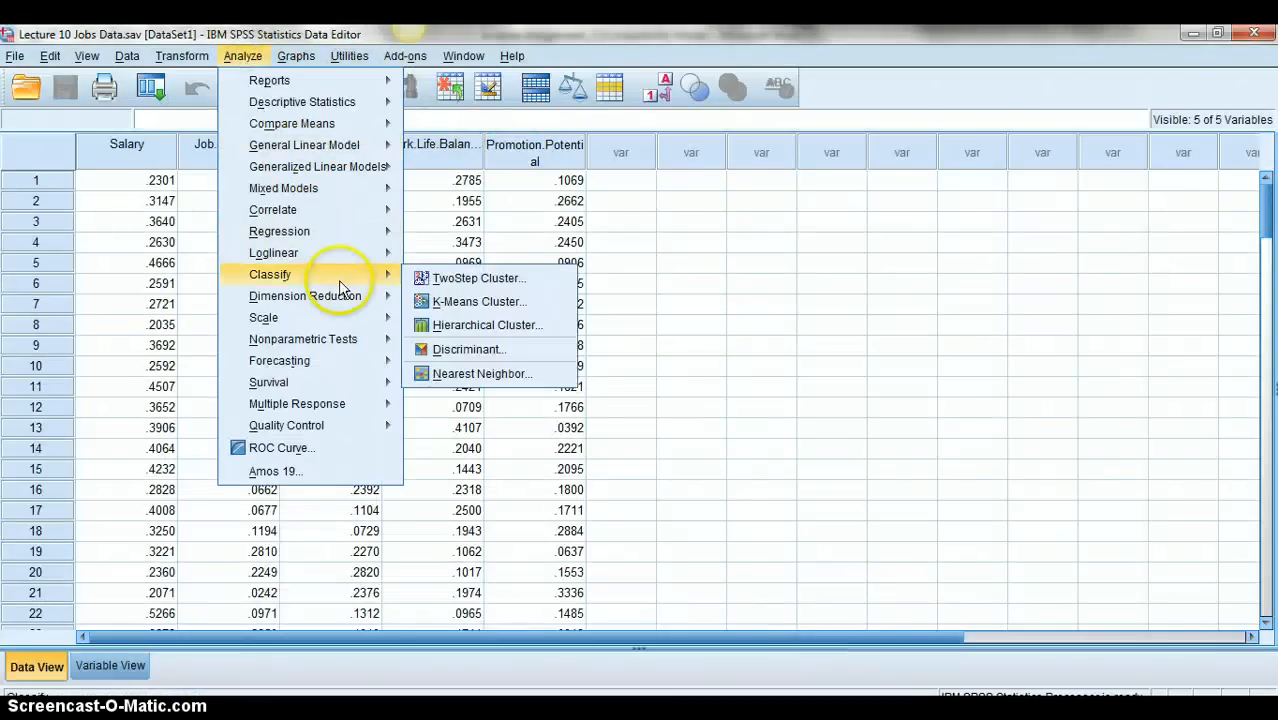
click(528, 325)
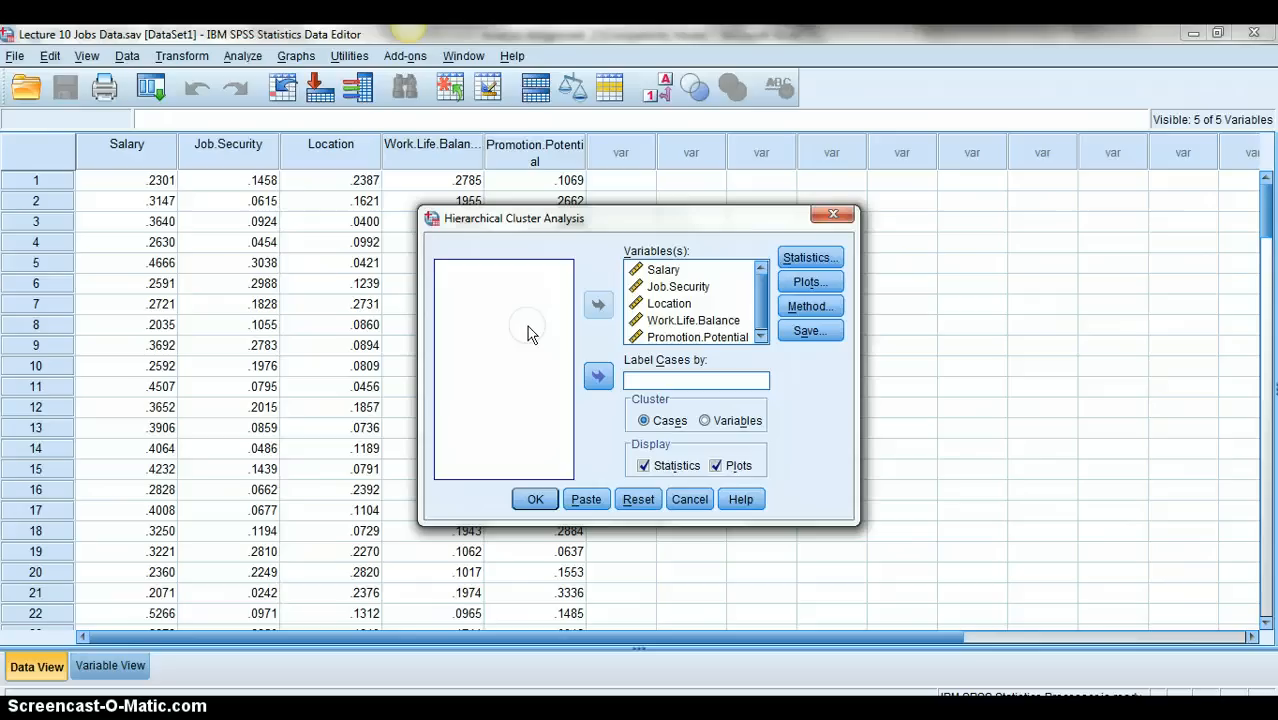
click(810, 306)
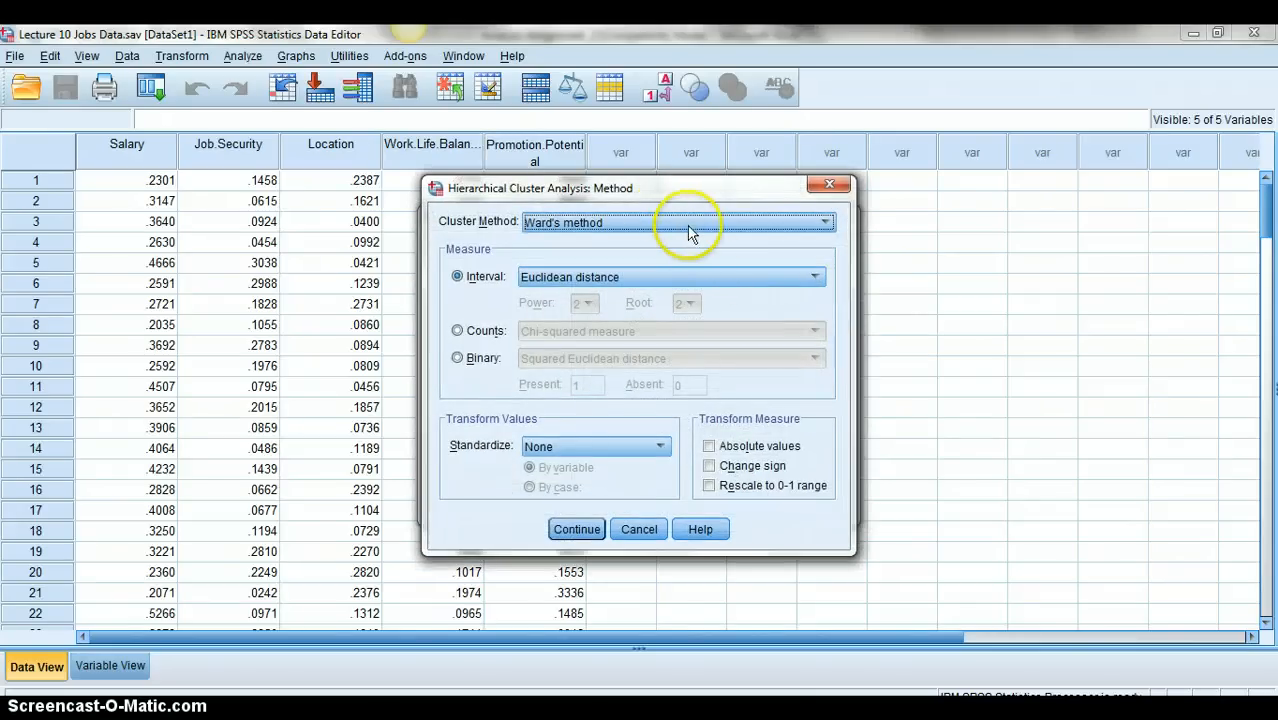
click(580, 529)
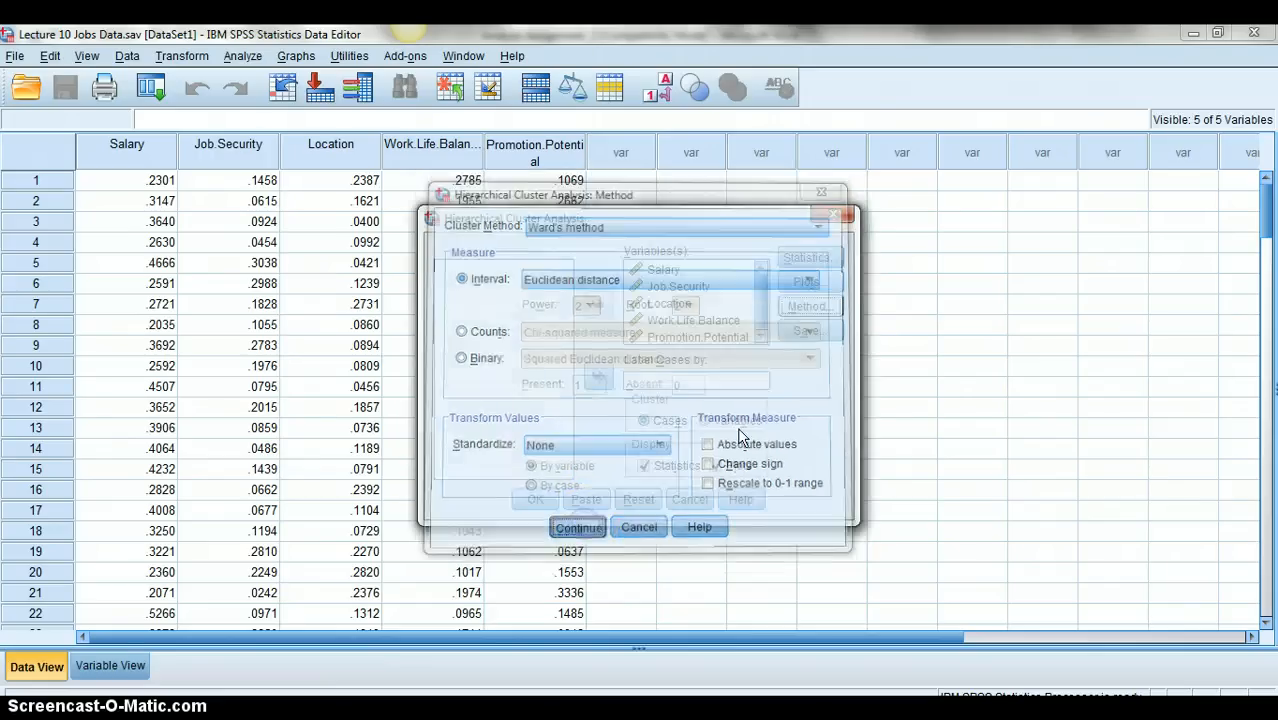
Set the hierarchical analysis to save cluster membership for a single solution with 2 clusters and run it
click(810, 331)
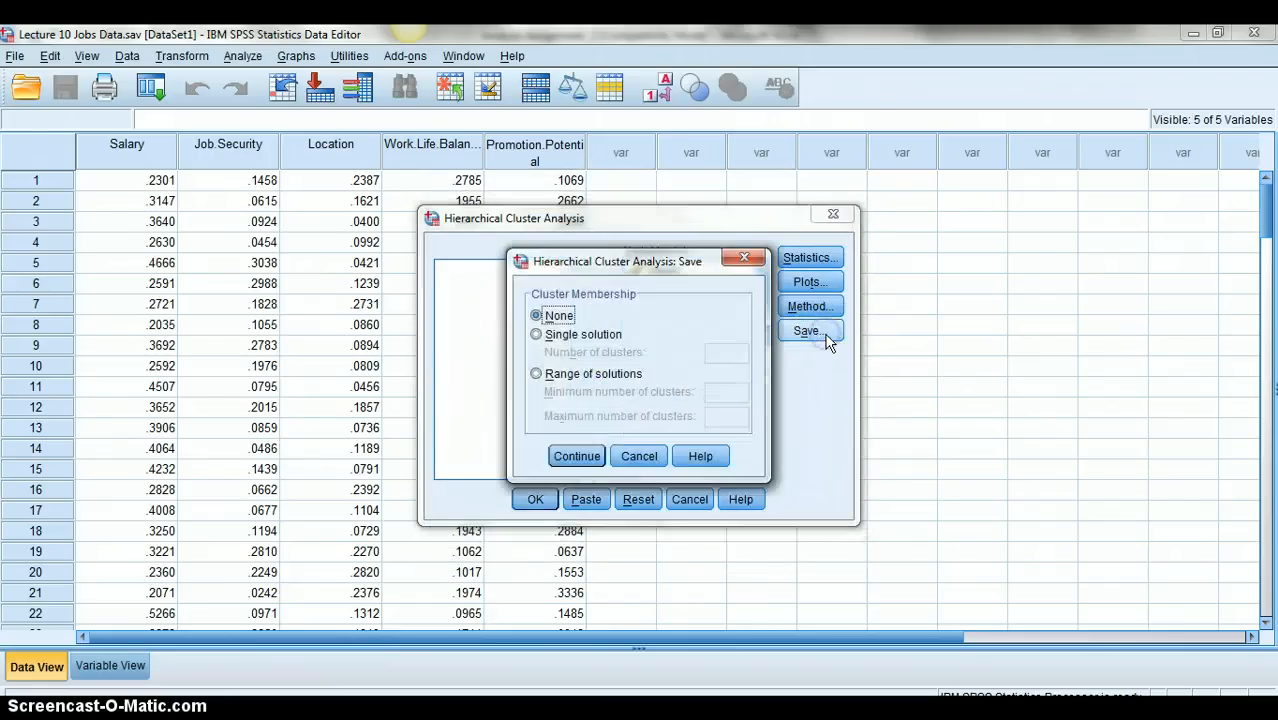
click(600, 334)
click(726, 350)
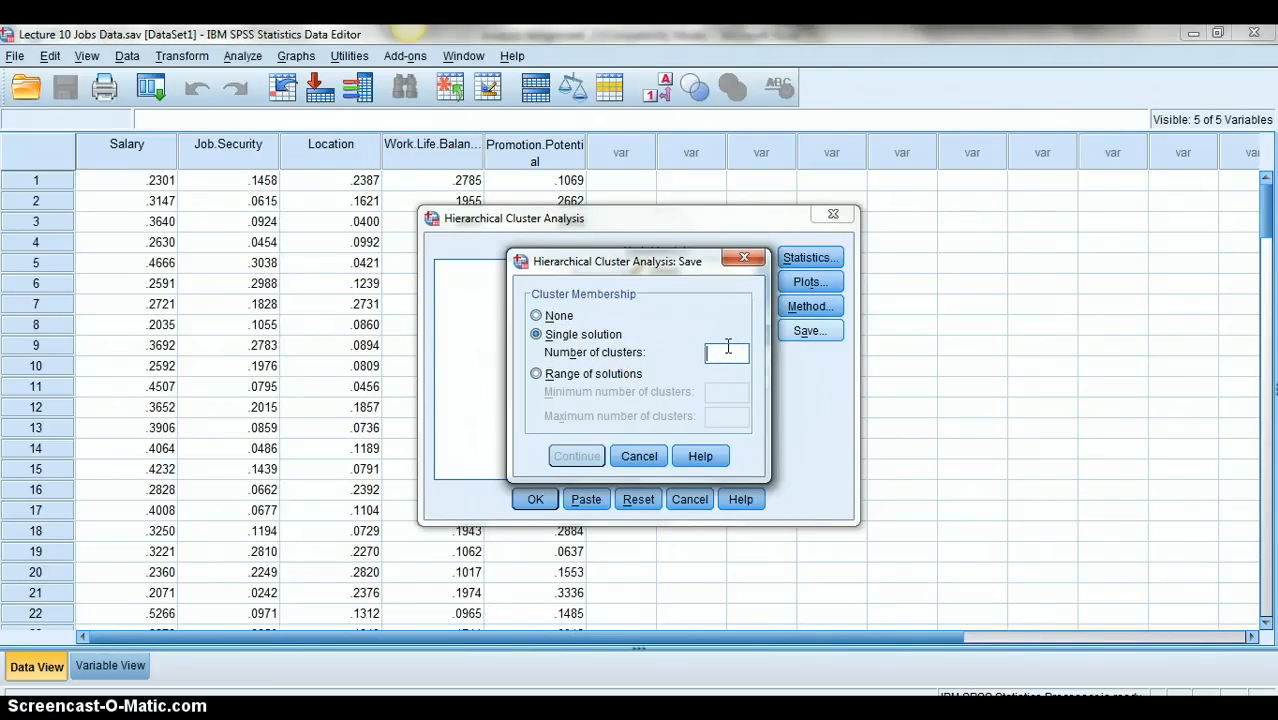
text(2)
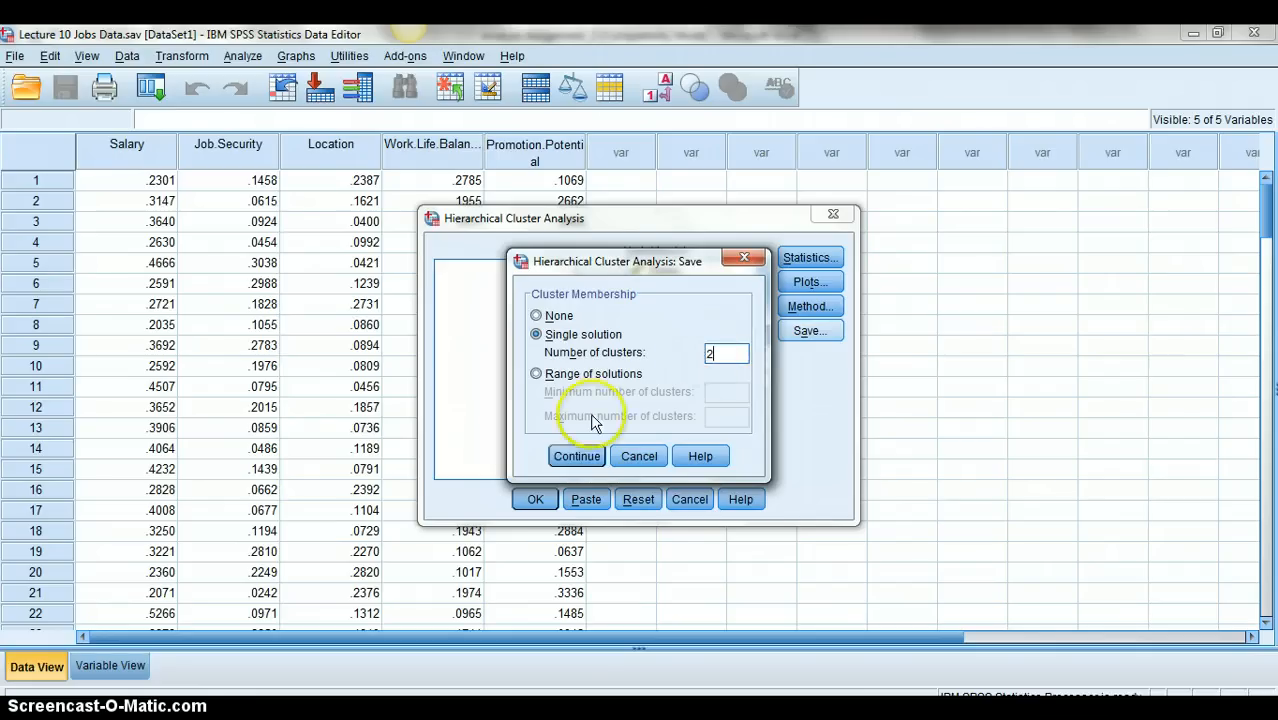
click(572, 462)
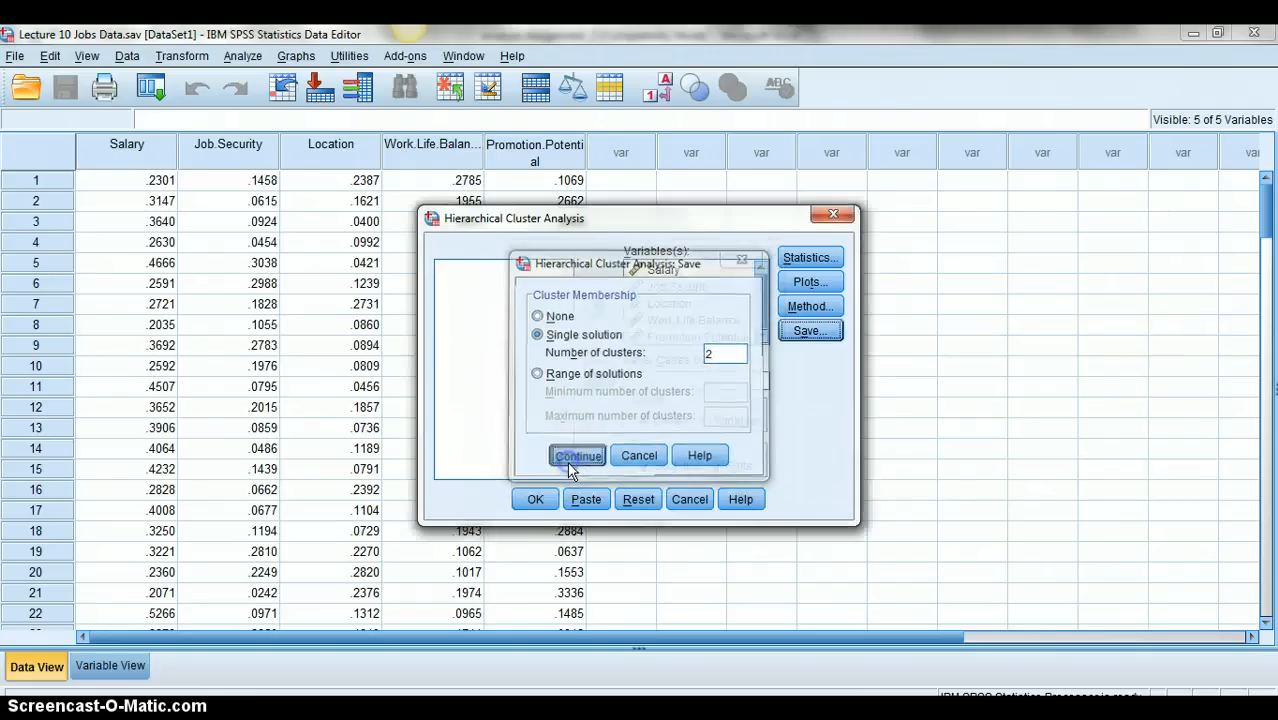
click(538, 503)
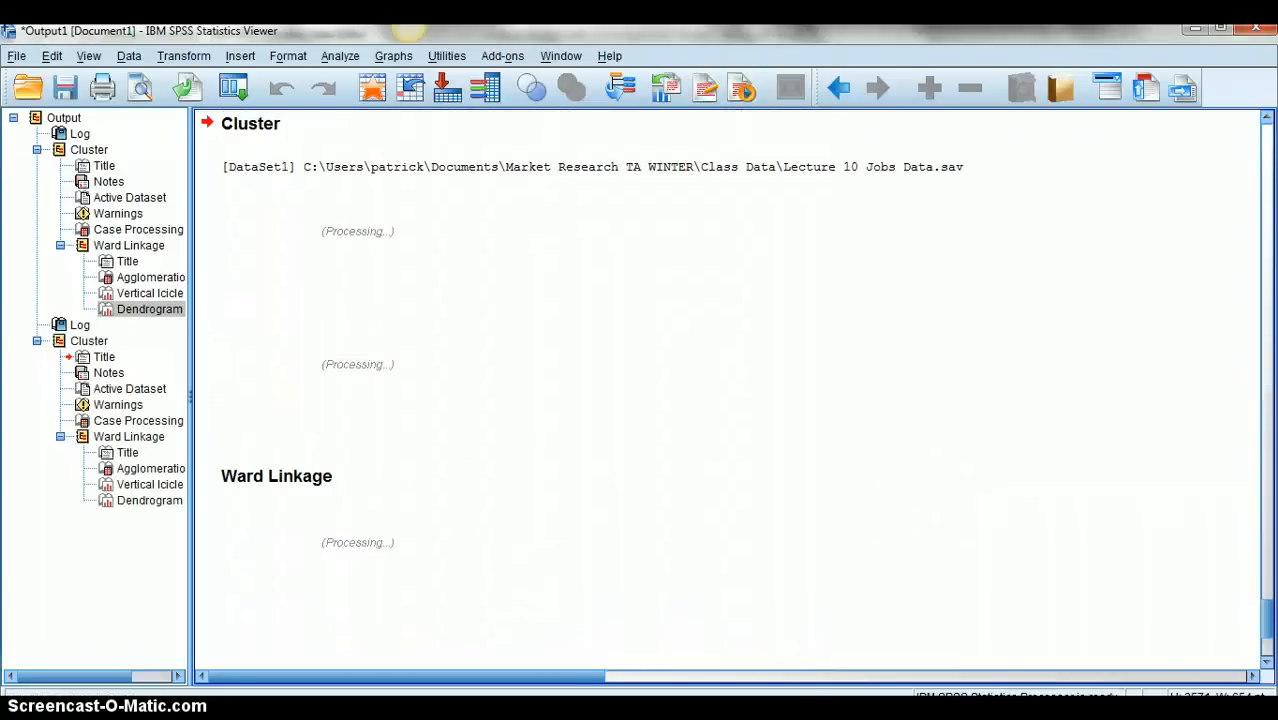
Check the saved Ward Method membership variable in both the case data and the variable definitions
mouse_move(780, 716)
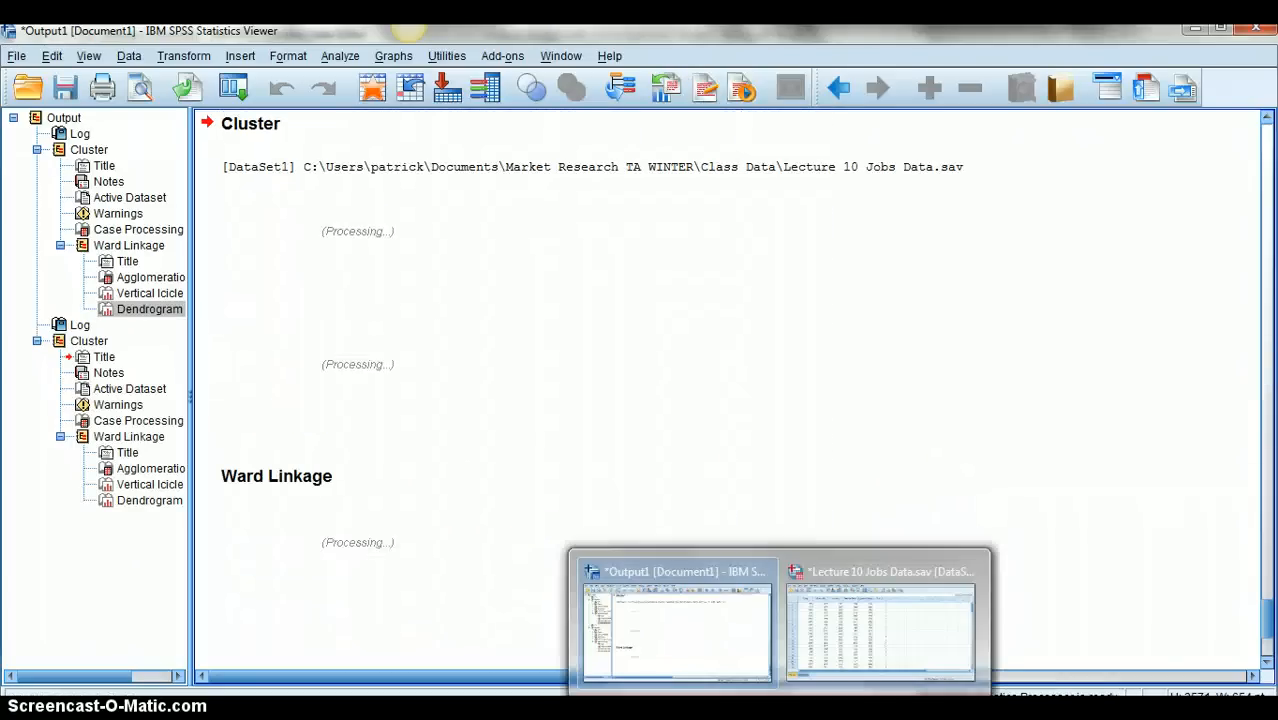
click(852, 630)
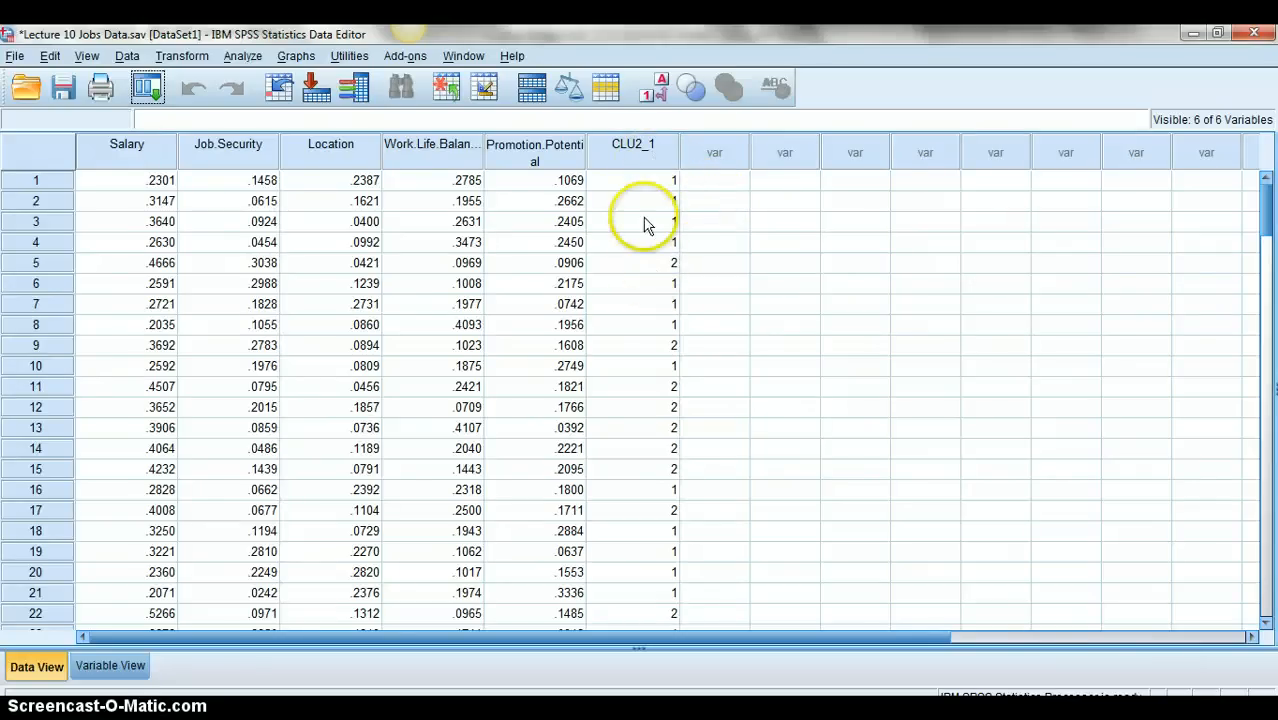
click(117, 664)
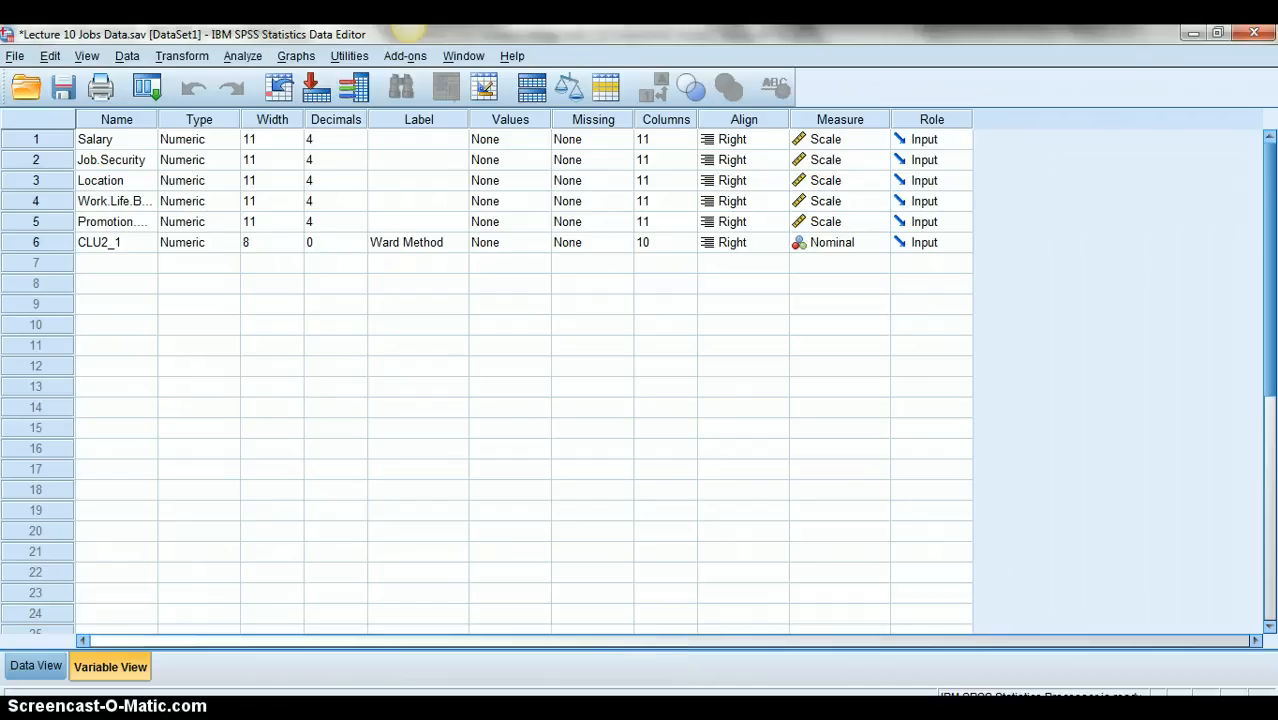
Set up a K-Means Cluster Analysis with 2 clusters and add the five variables from Salary to Promotion.Potential
click(736, 650)
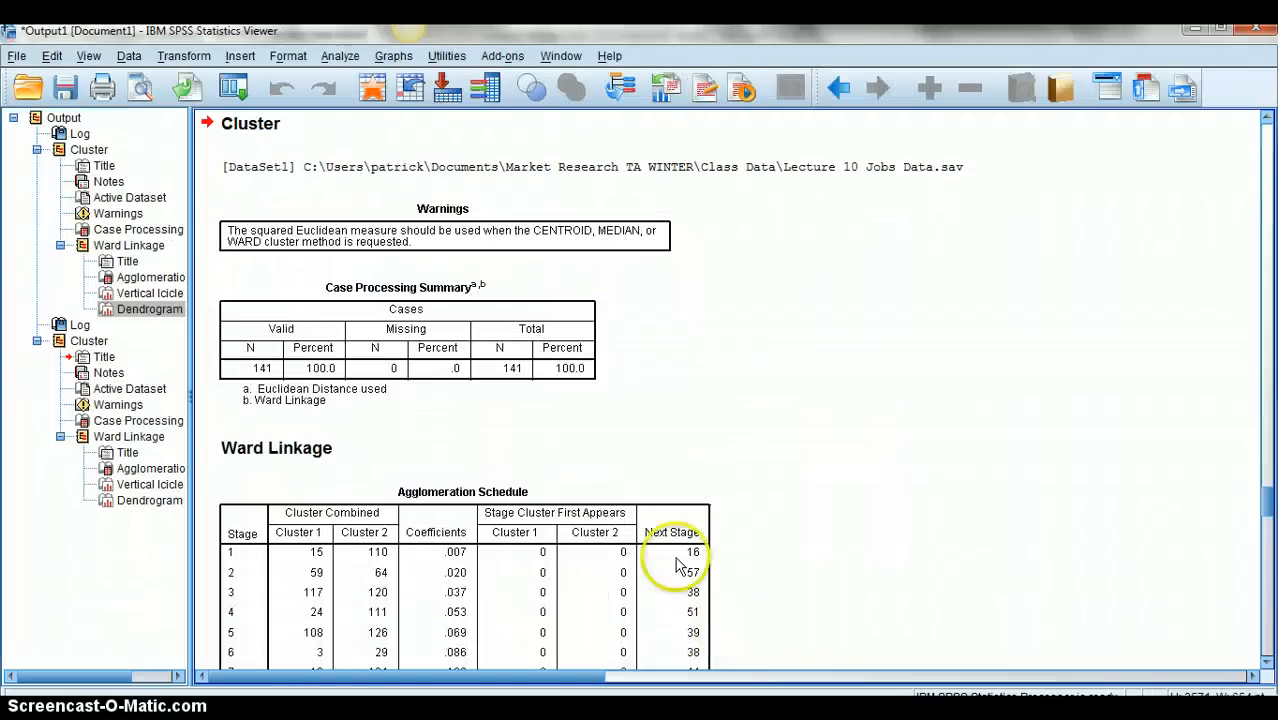
click(341, 58)
mouse_move(440, 283)
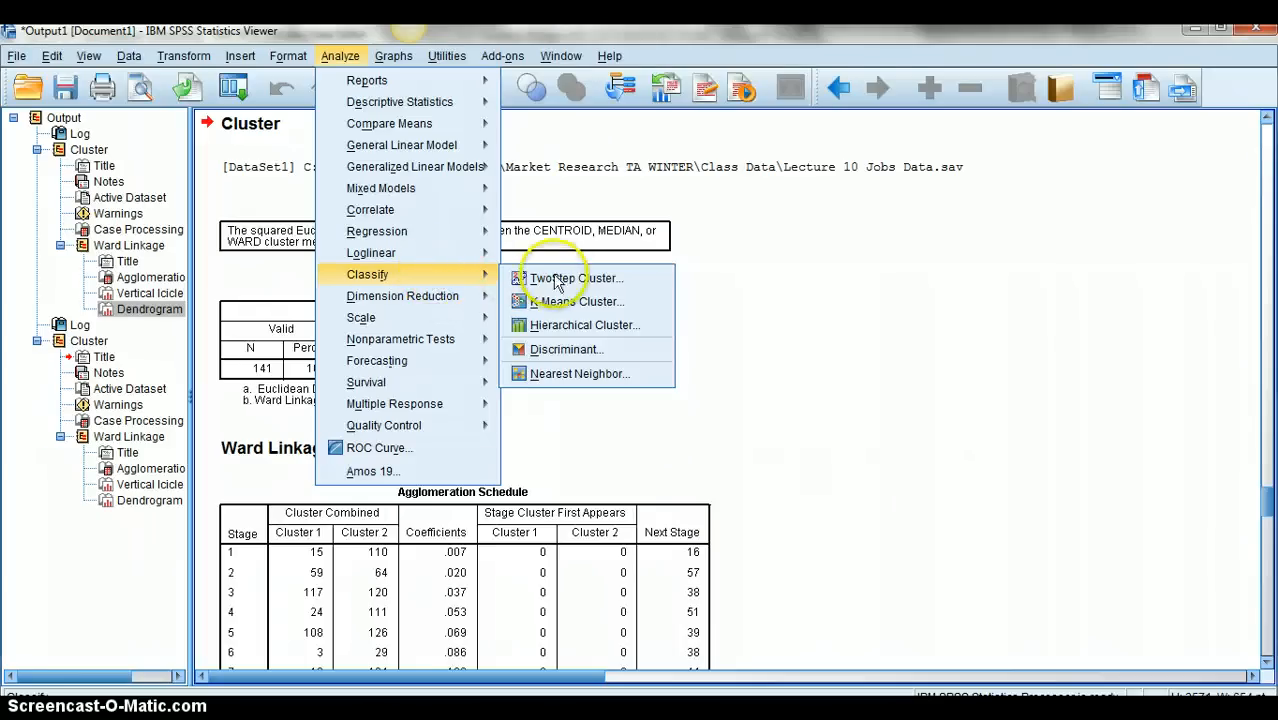
click(566, 301)
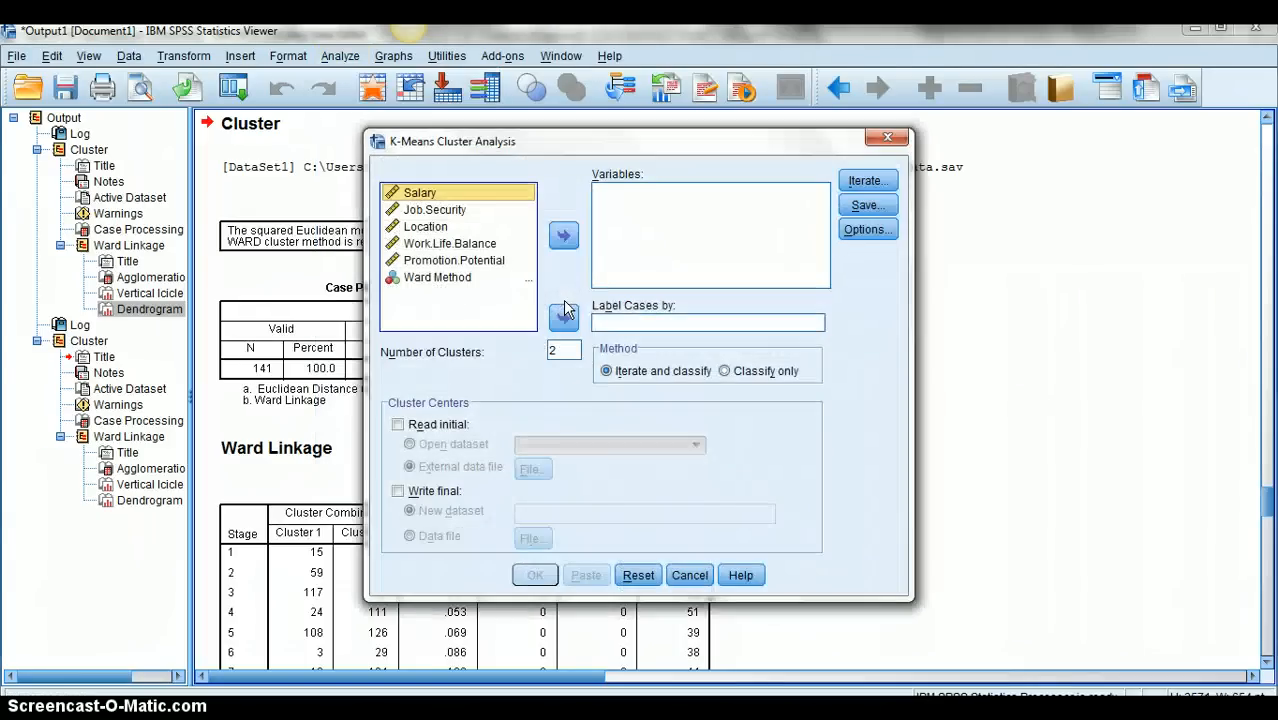
click(571, 350)
double_click(571, 350)
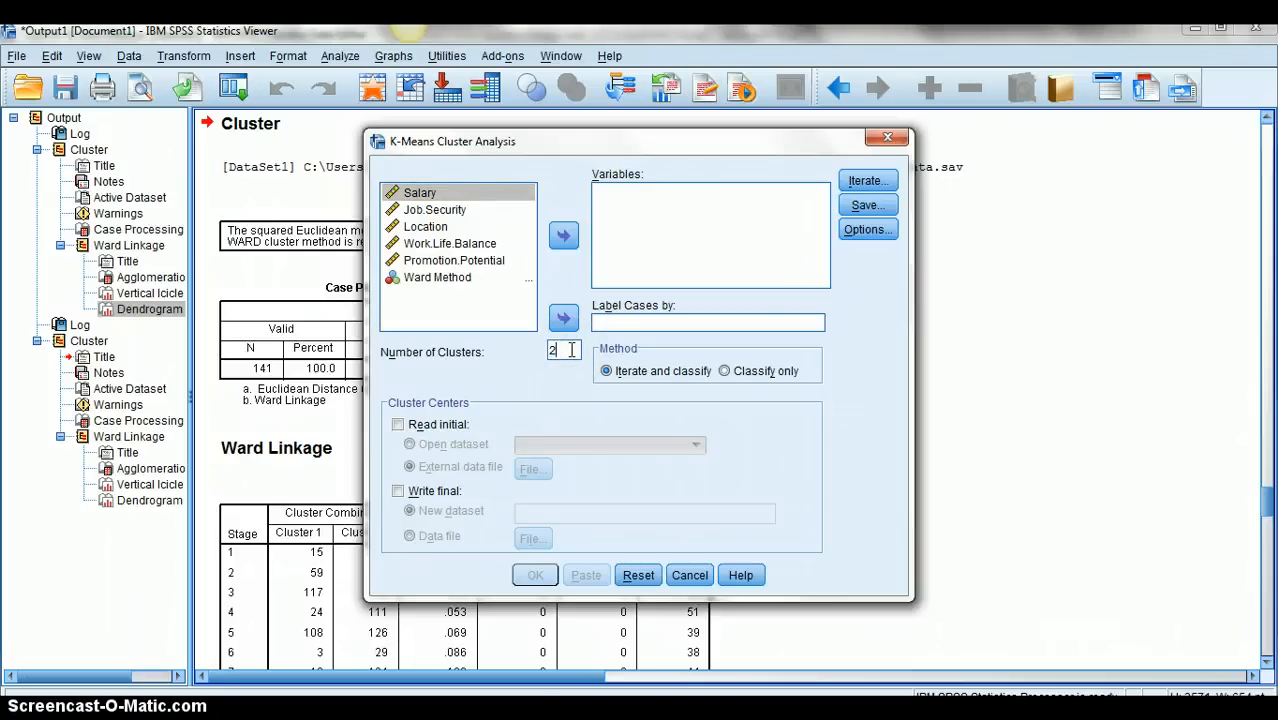
shift+click(494, 262)
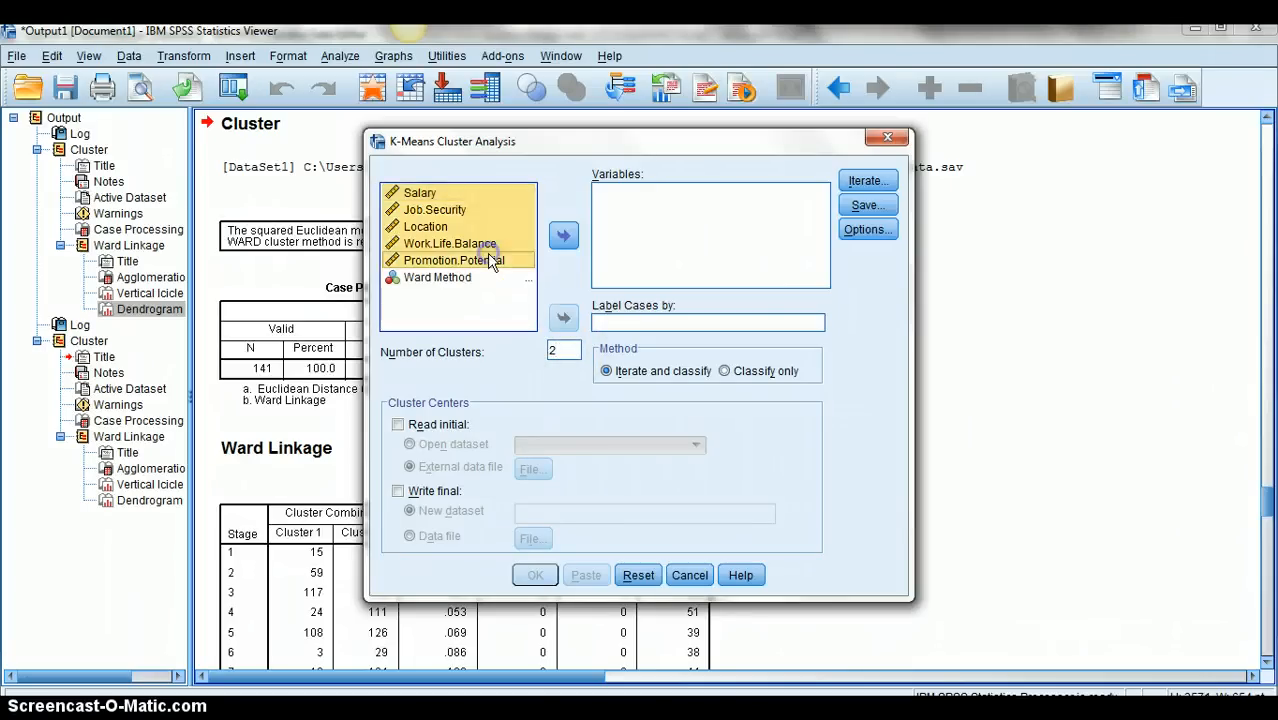
click(561, 240)
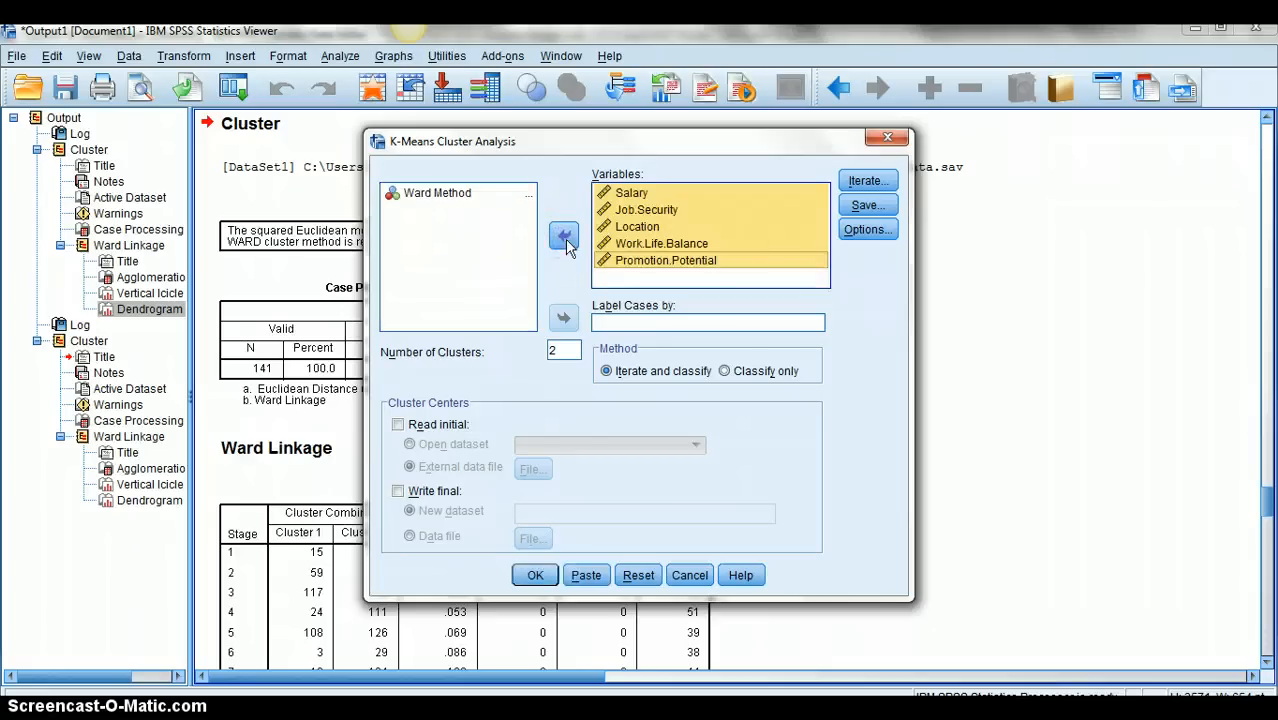
Set the K-means analysis to save cluster membership as a new variable and run it
click(872, 232)
click(823, 252)
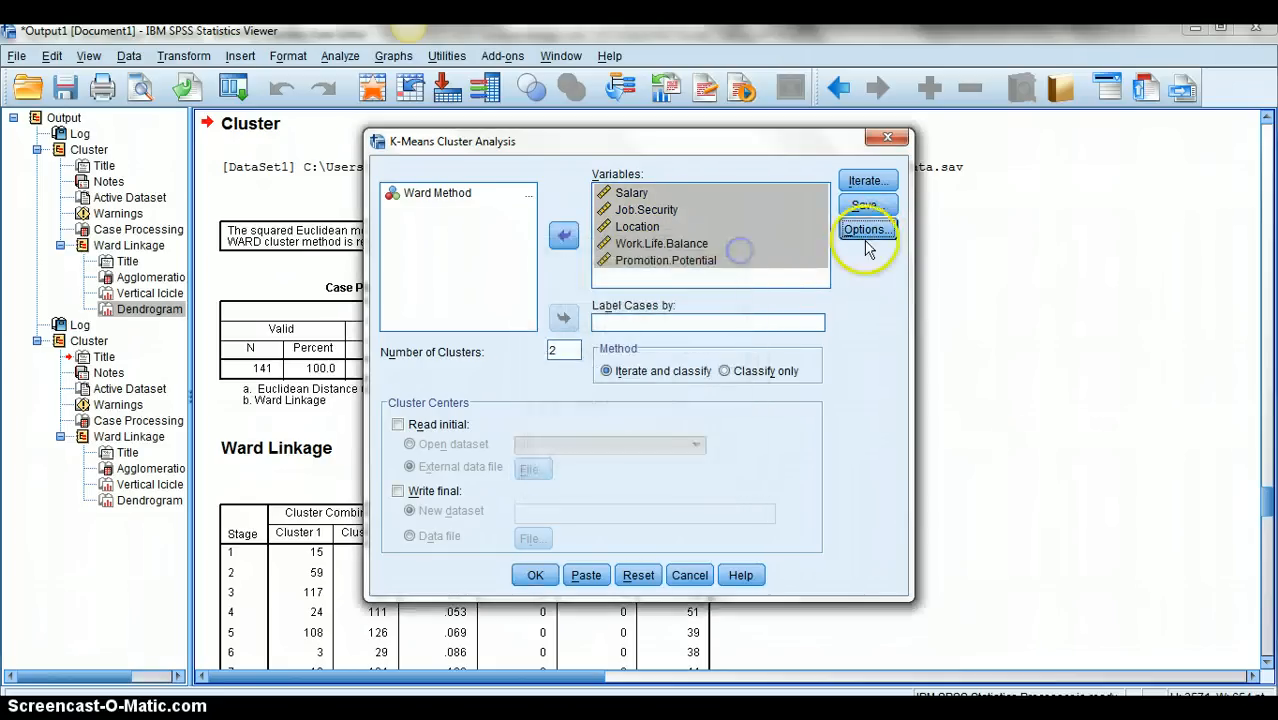
click(866, 205)
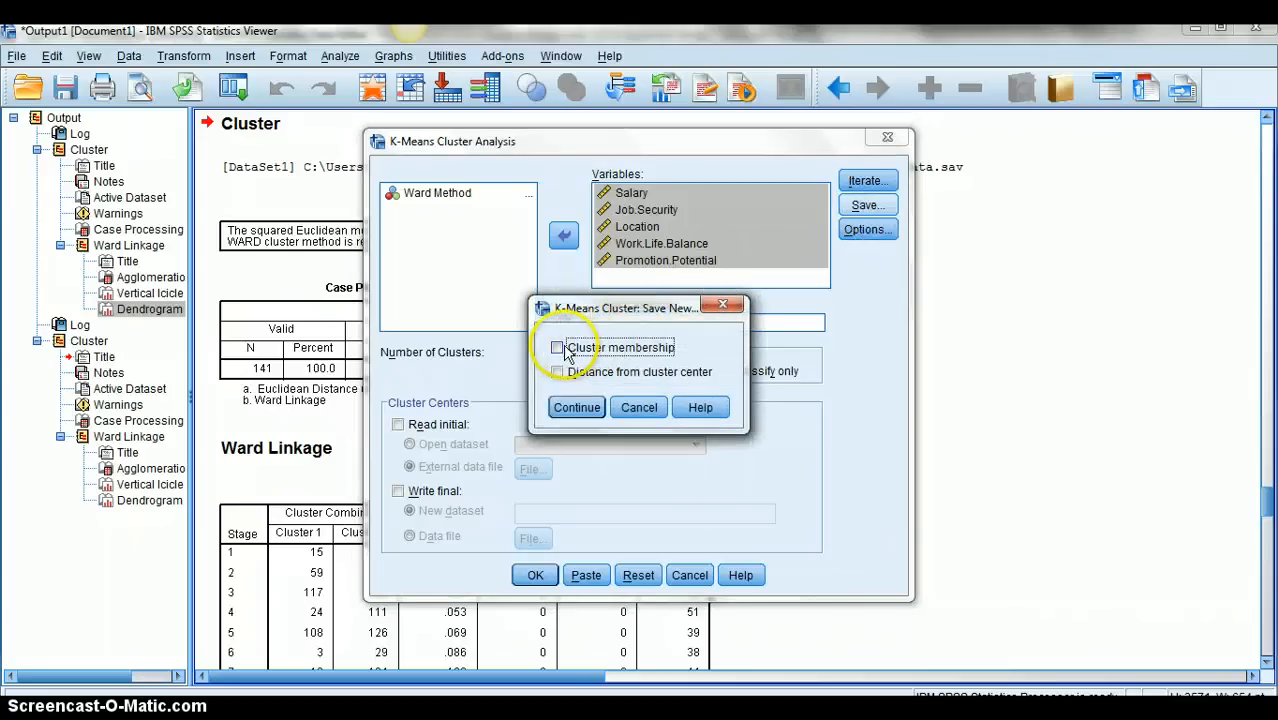
click(558, 348)
click(566, 405)
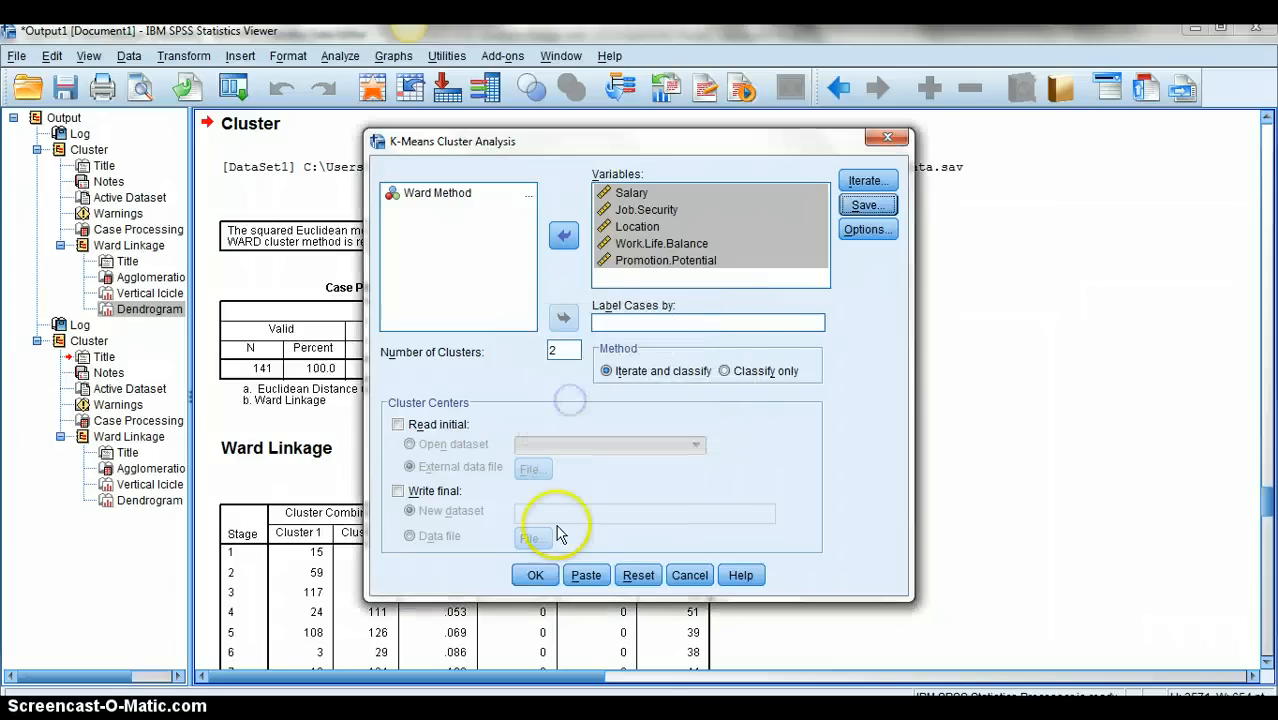
click(538, 574)
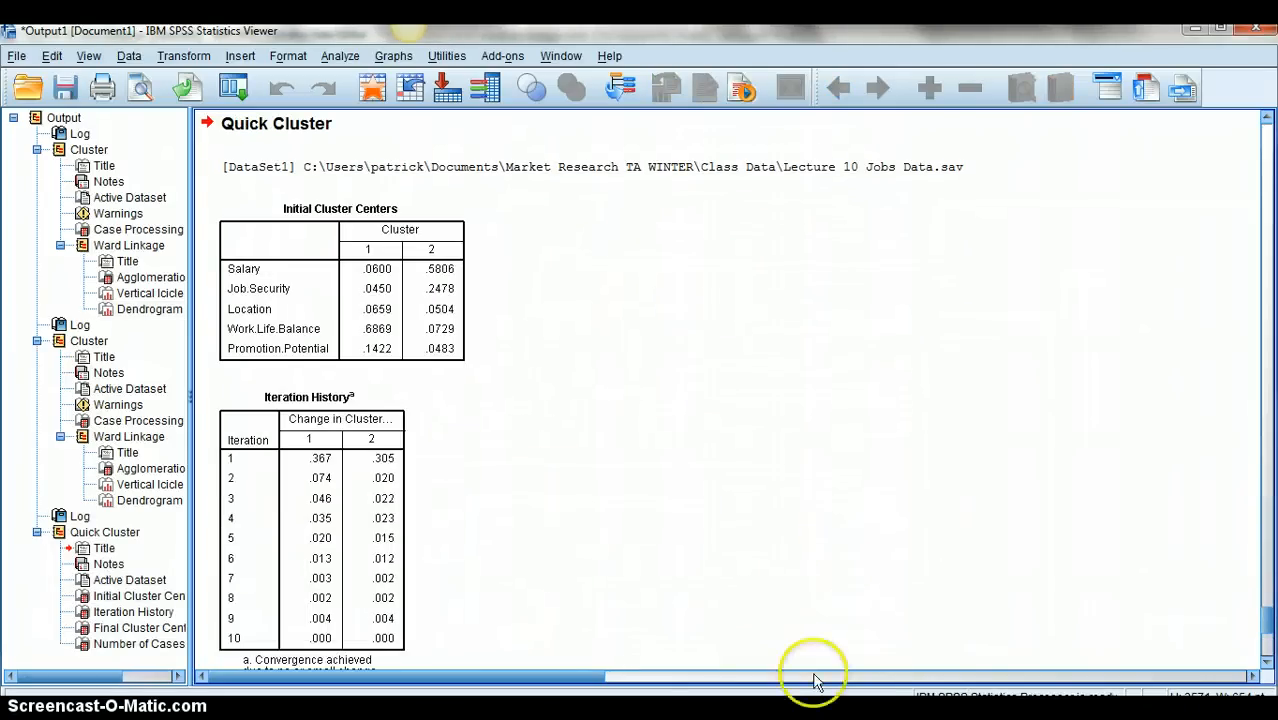
Check the saved K-means membership variable in the variable definitions and reread question 3 in the Word assignment
click(785, 708)
click(845, 651)
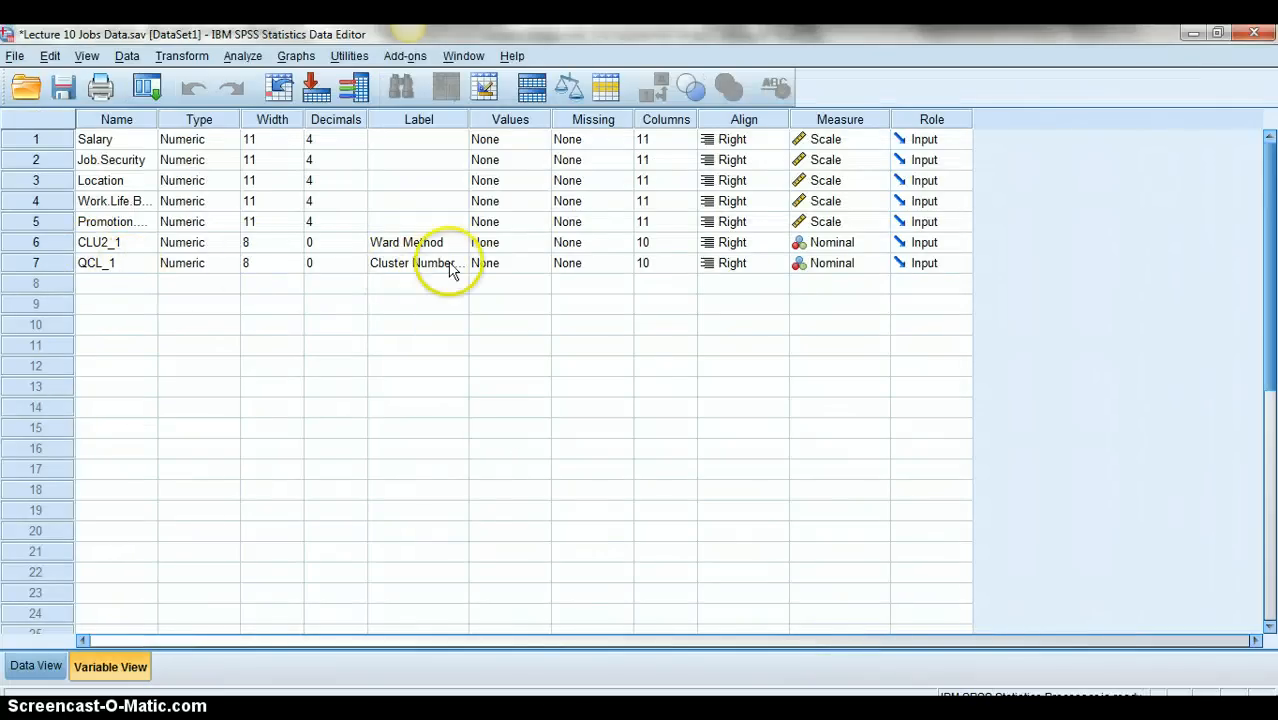
click(780, 708)
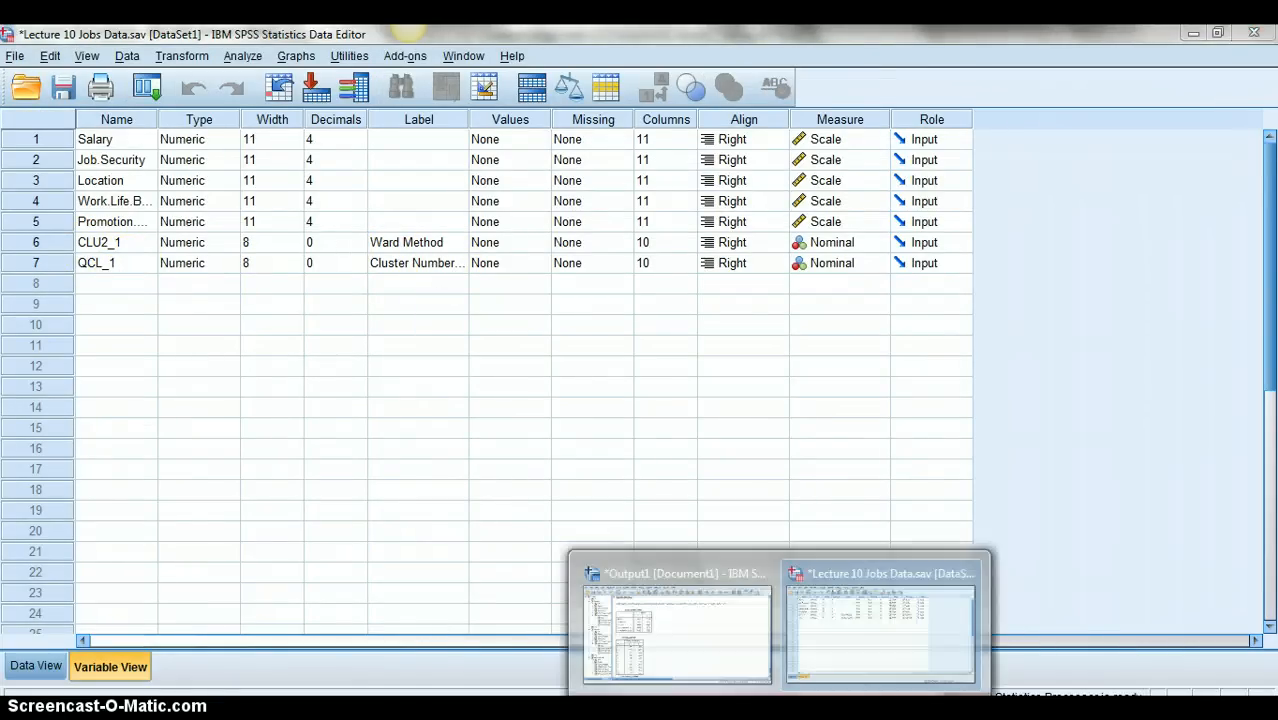
click(692, 606)
click(722, 708)
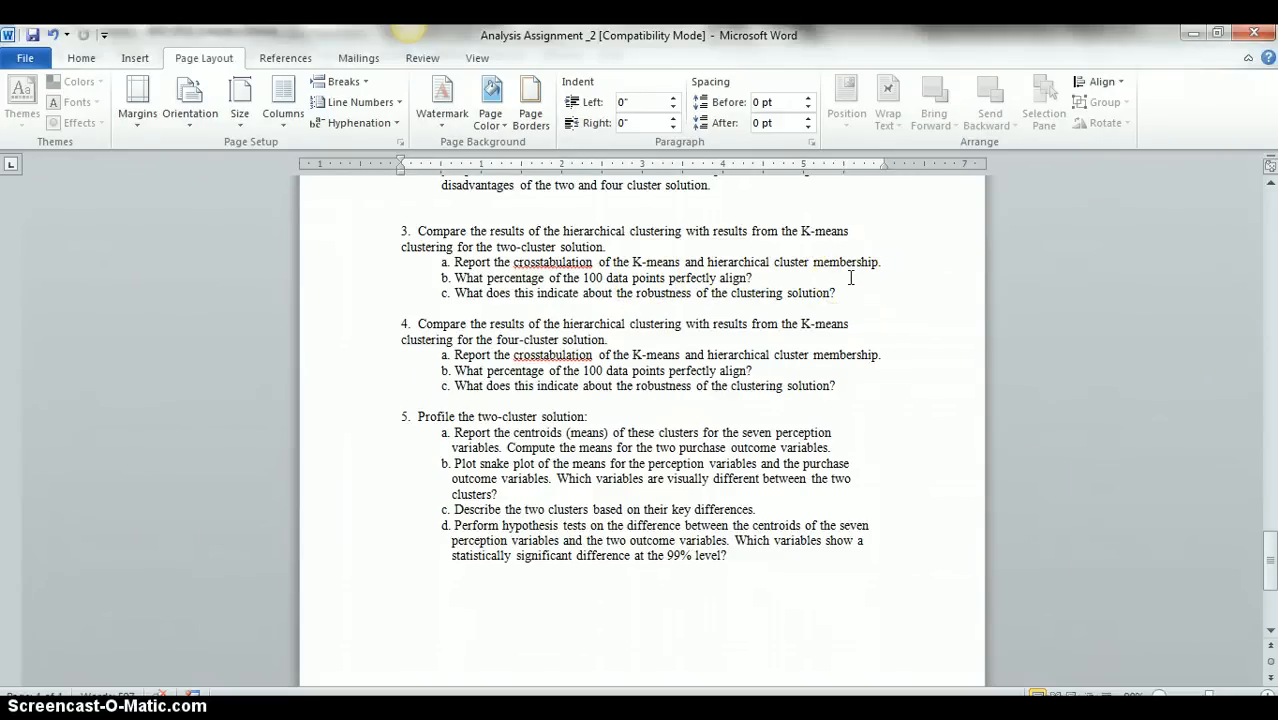
Switch to the SPSS output and run a Crosstabs with Ward Method as rows and the K-means Cluster Number of Case as columns
mouse_move(770, 705)
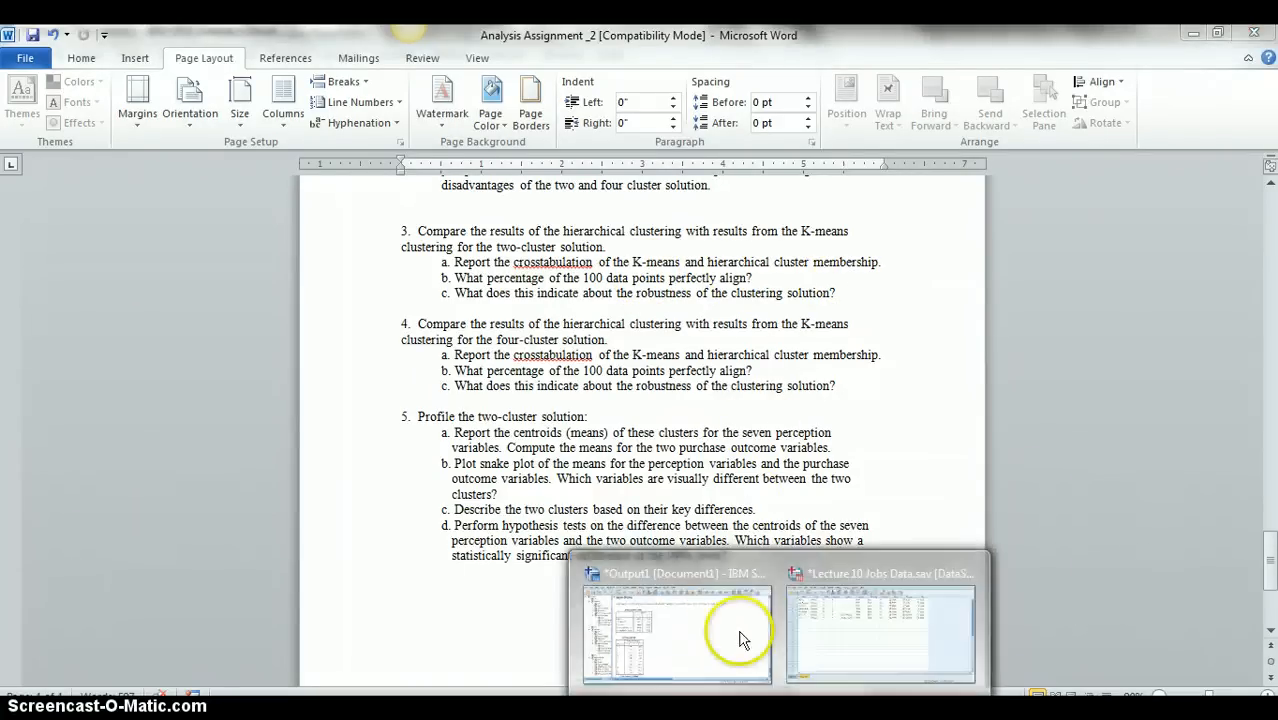
click(743, 640)
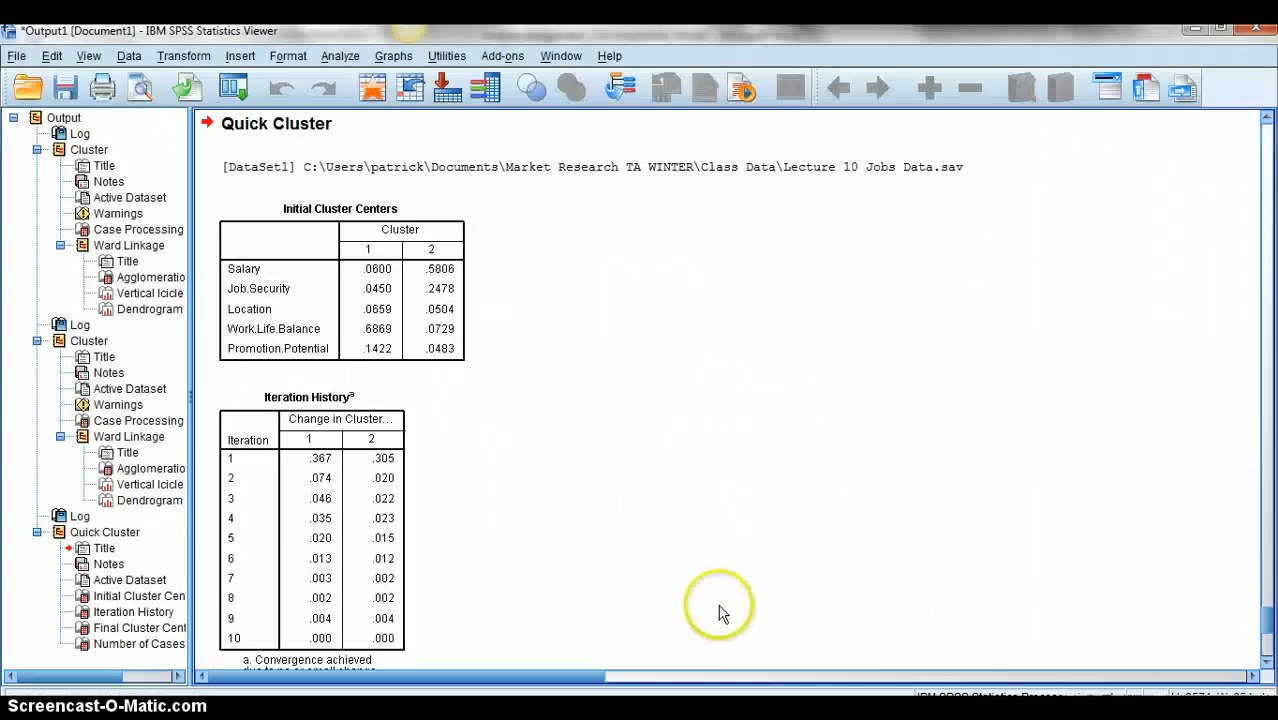
click(345, 60)
mouse_move(382, 106)
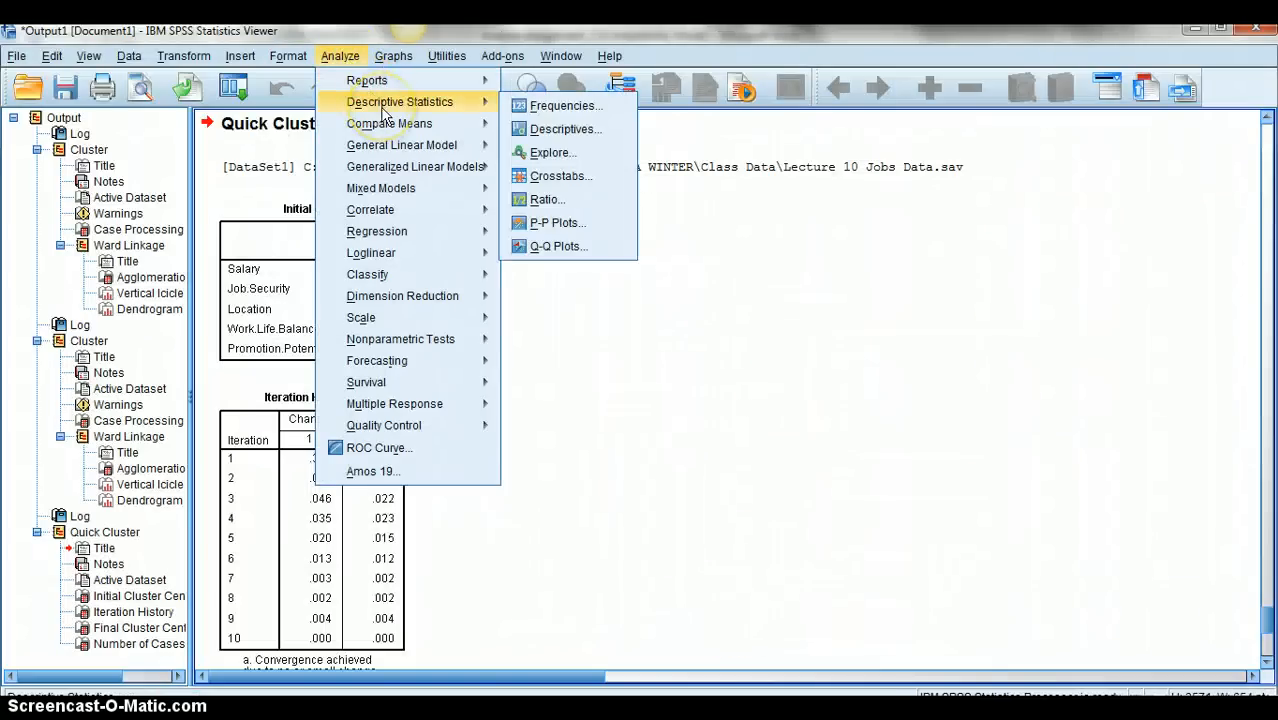
click(600, 176)
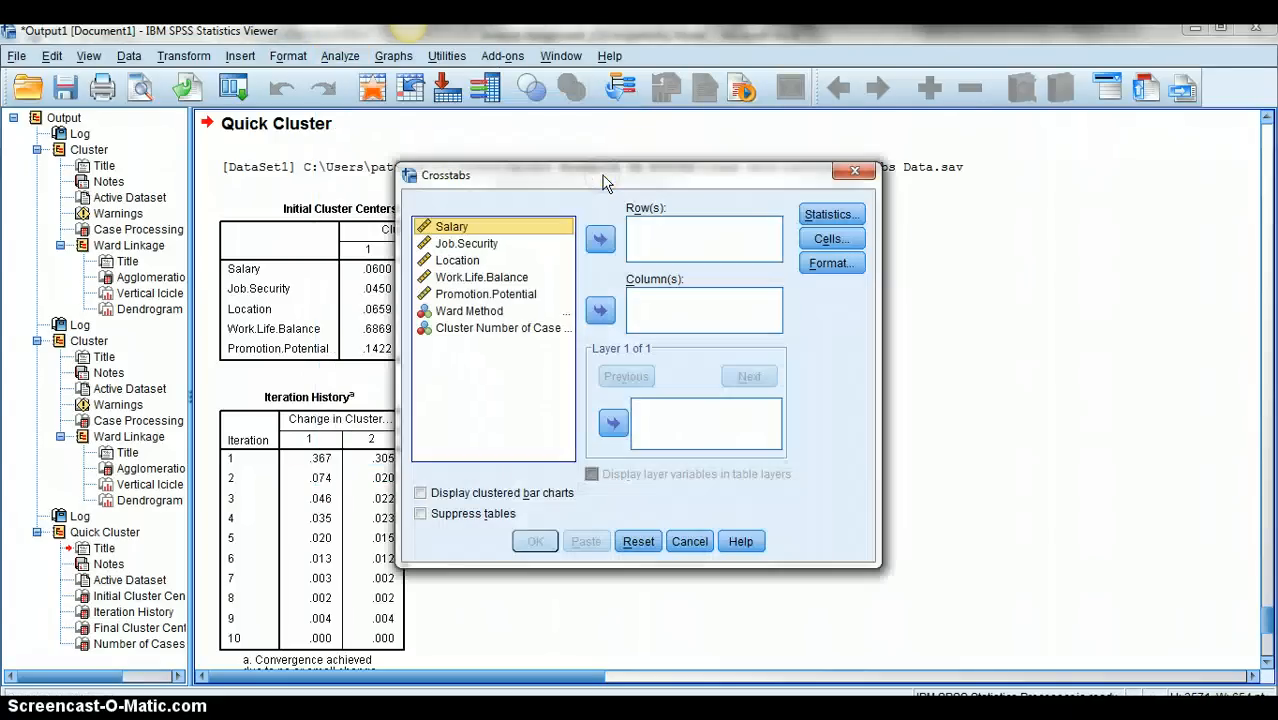
click(462, 311)
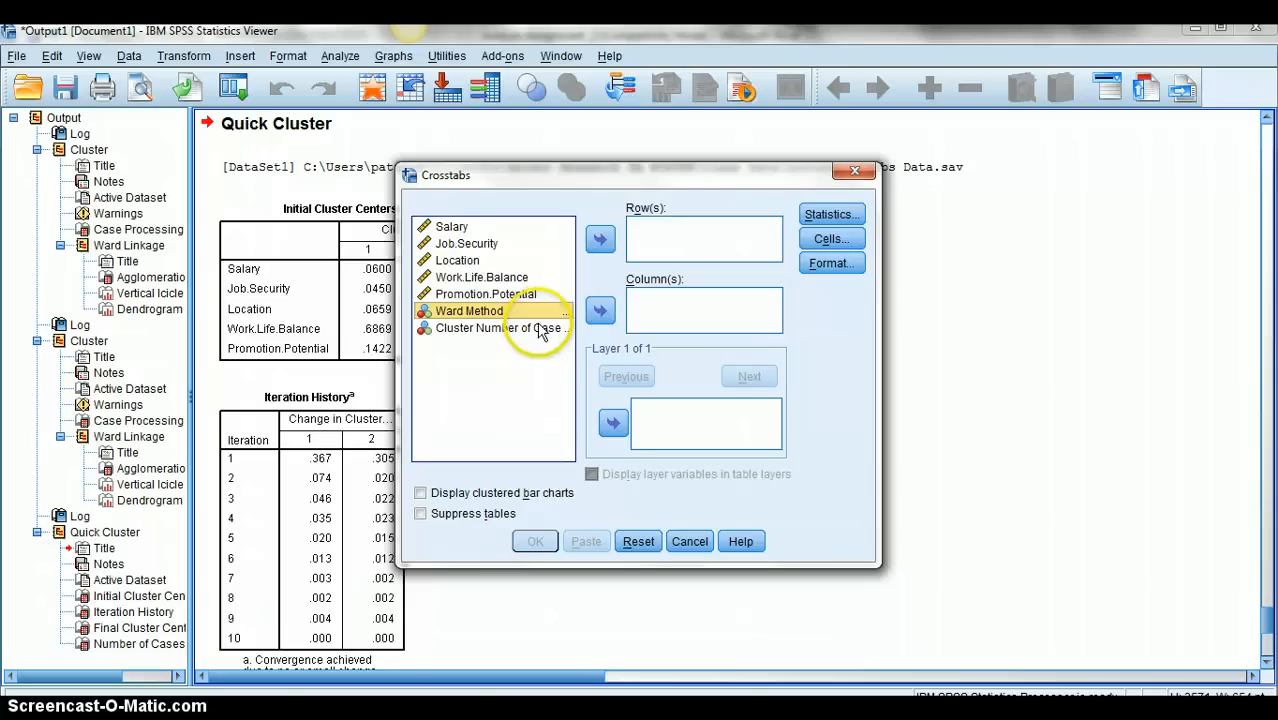
click(598, 242)
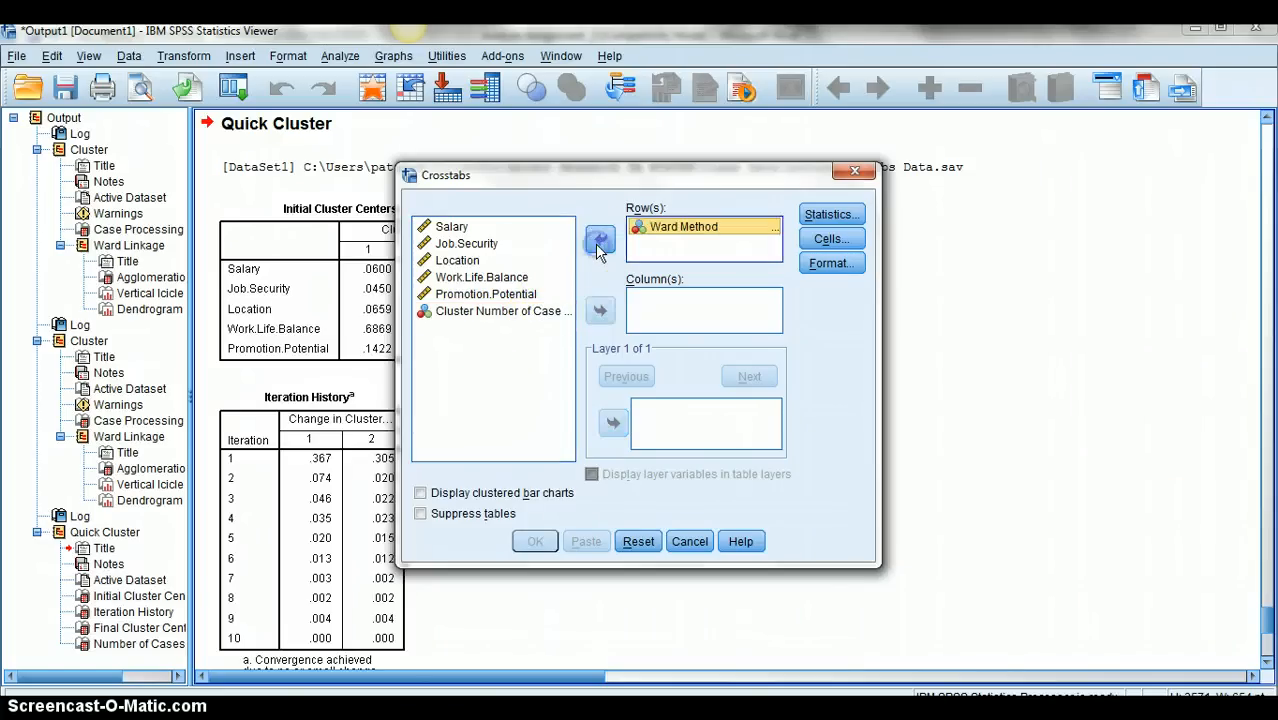
click(505, 311)
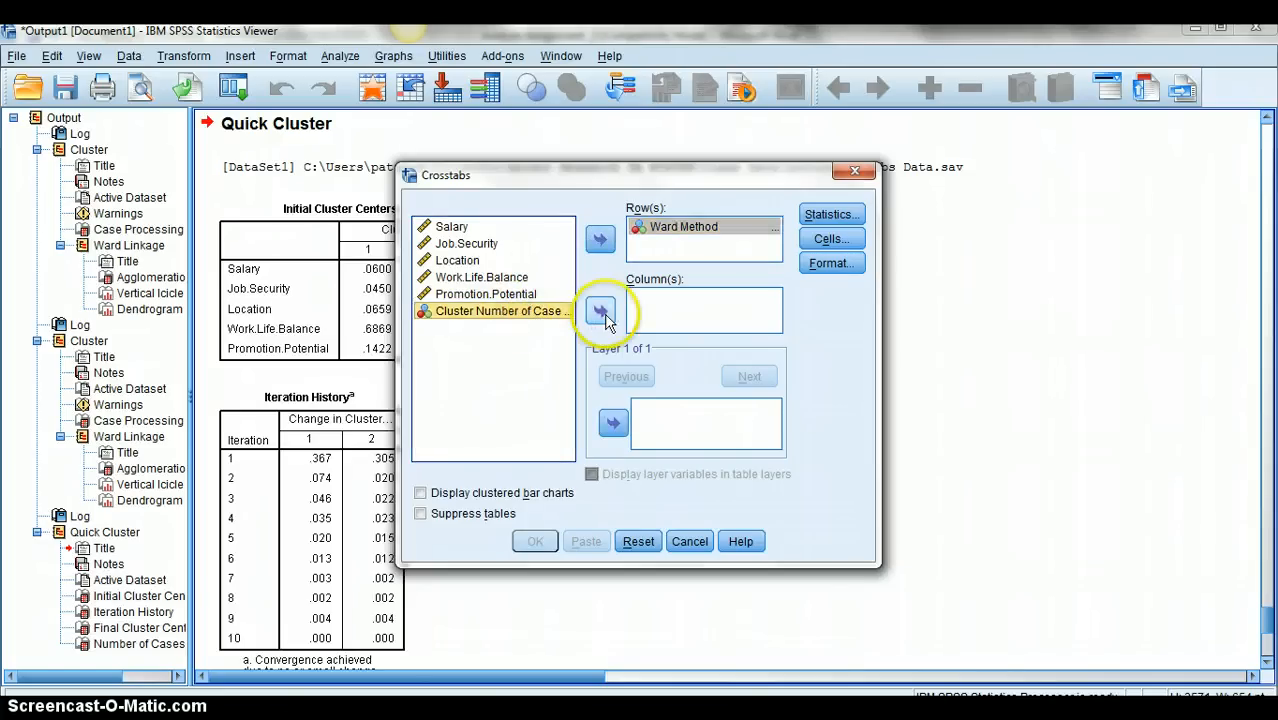
click(601, 313)
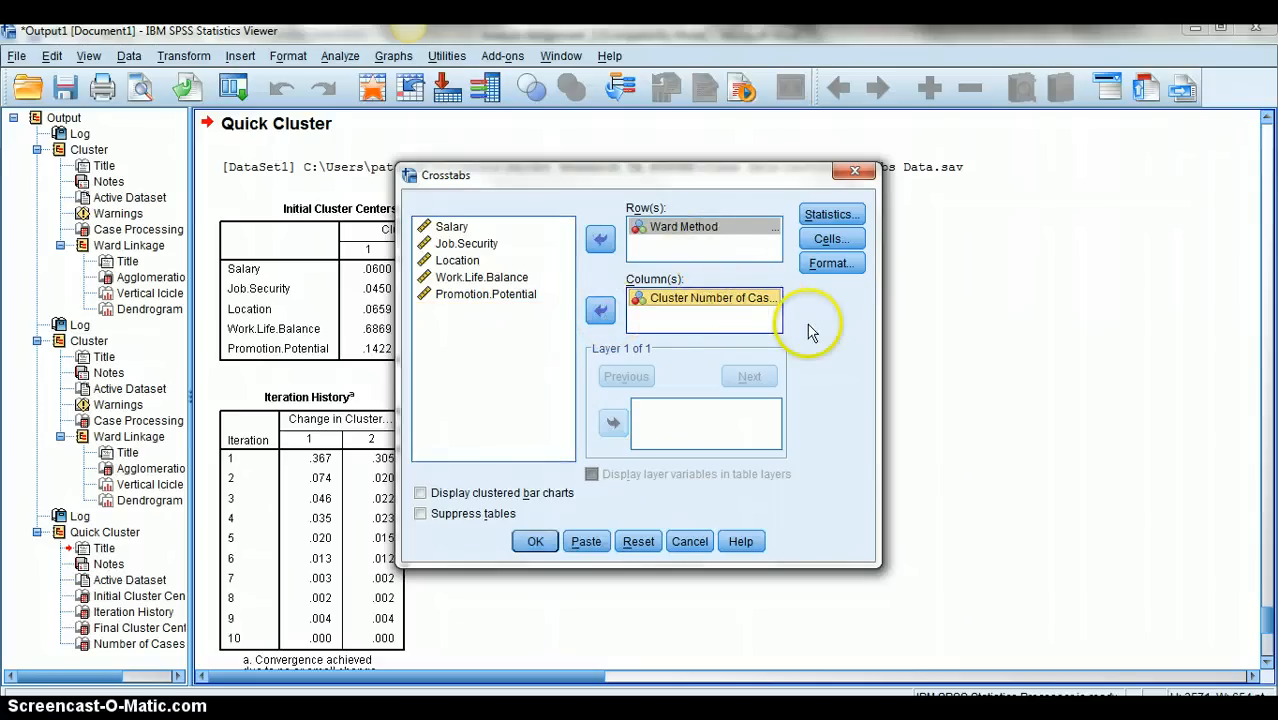
click(536, 541)
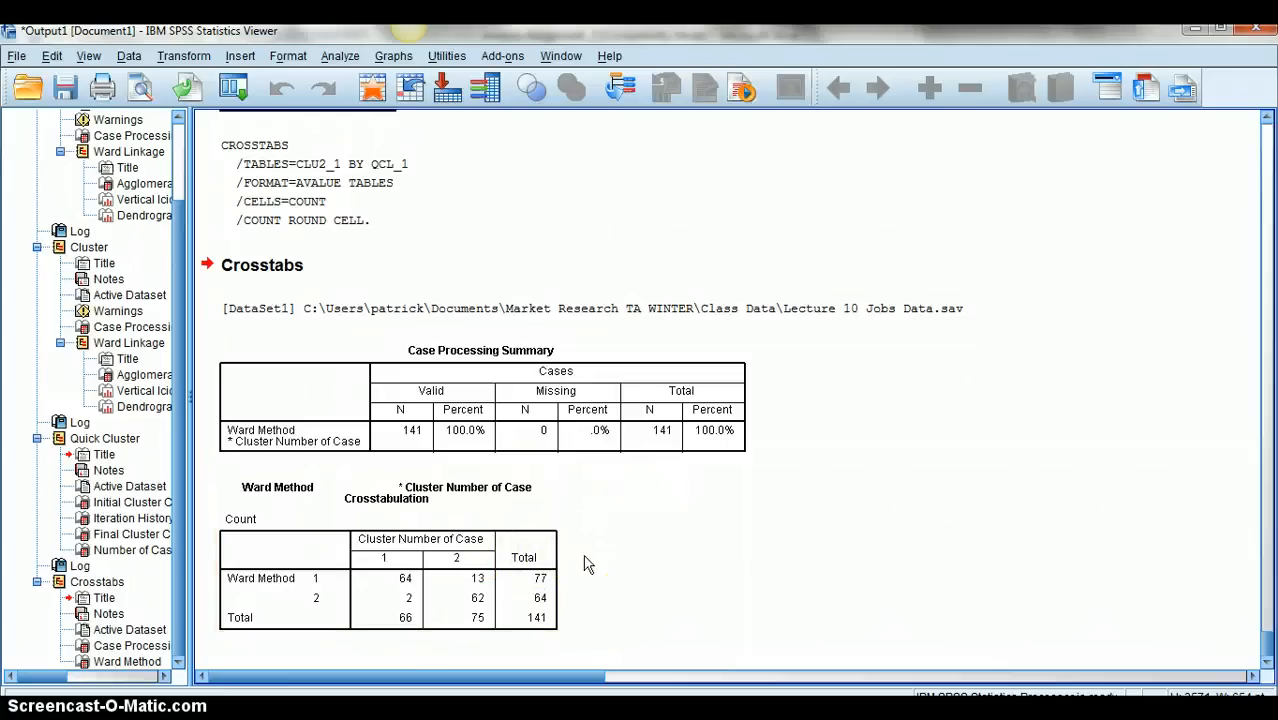
Capture the Ward Method by Cluster Number of Case crosstabulation table with the Snipping Tool and copy the snip
click(475, 598)
click(24, 710)
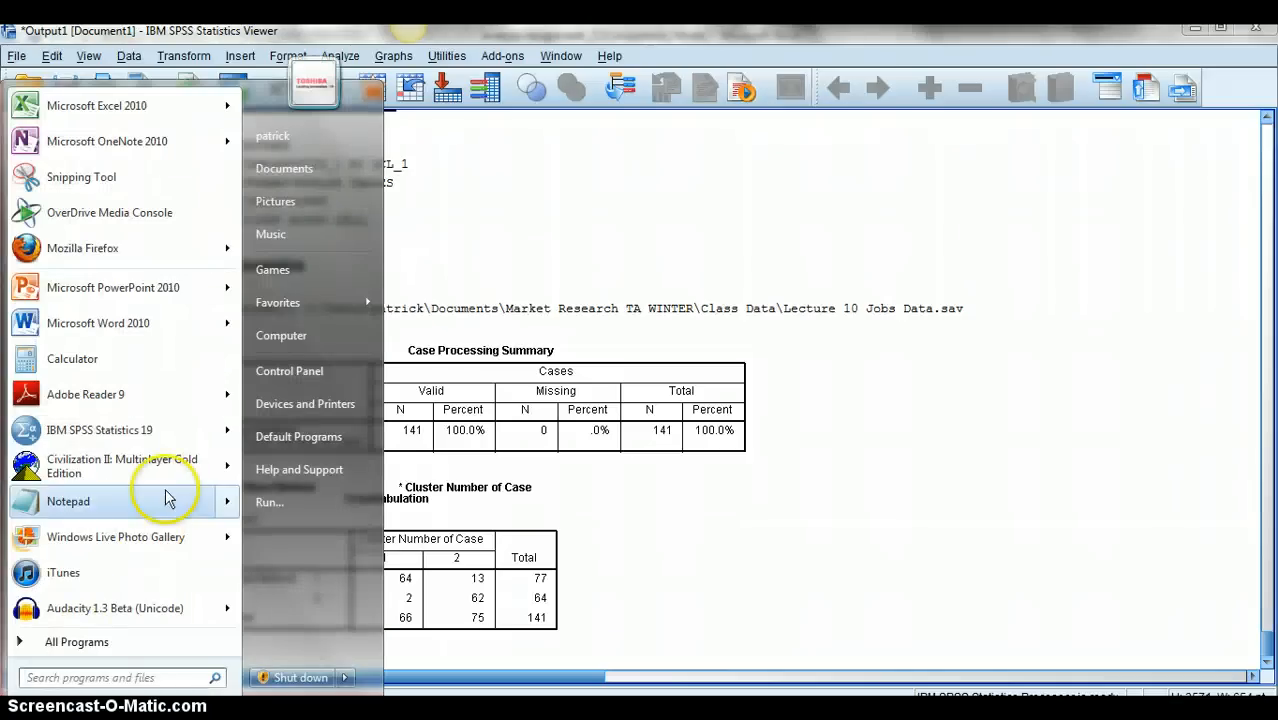
click(100, 186)
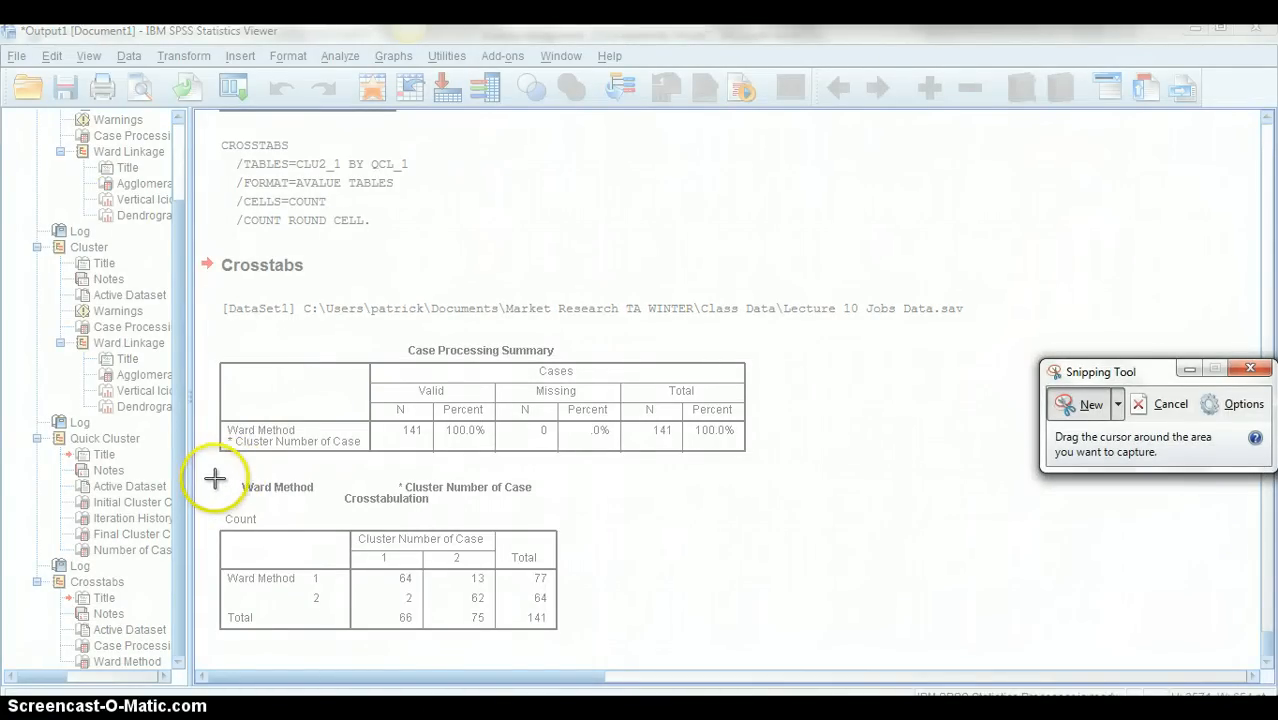
drag(207, 467, 581, 650)
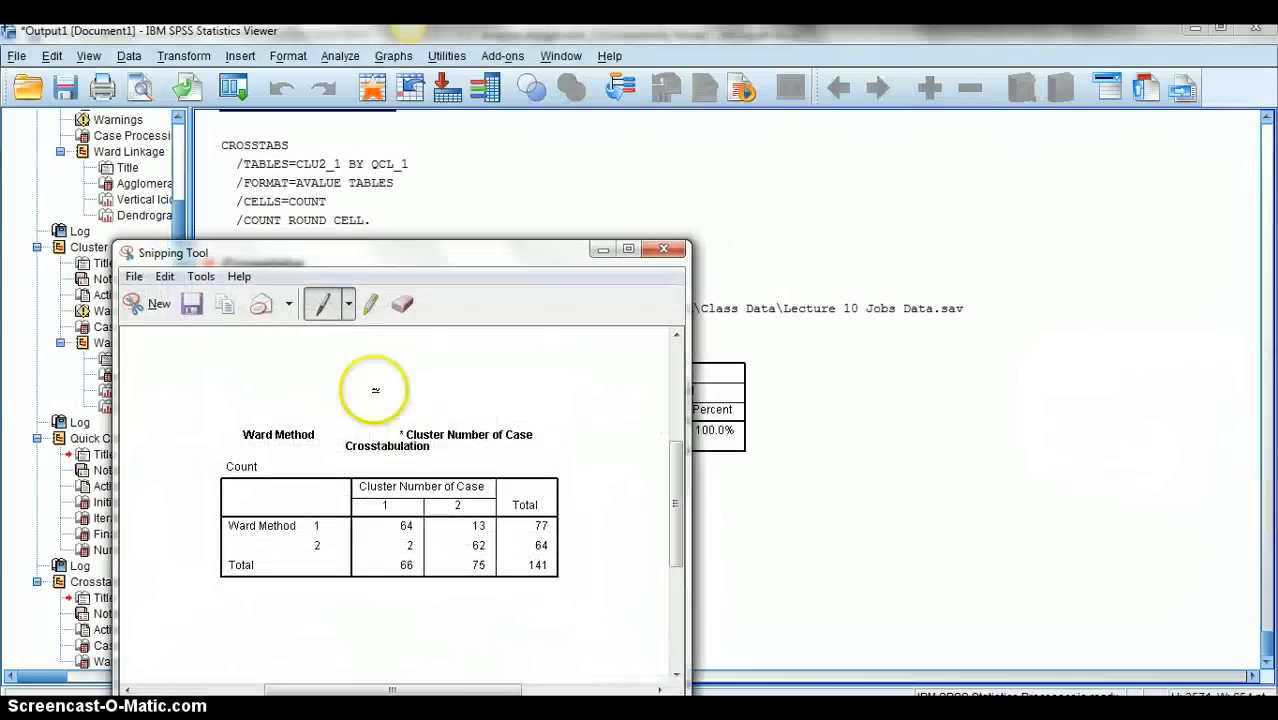
click(228, 310)
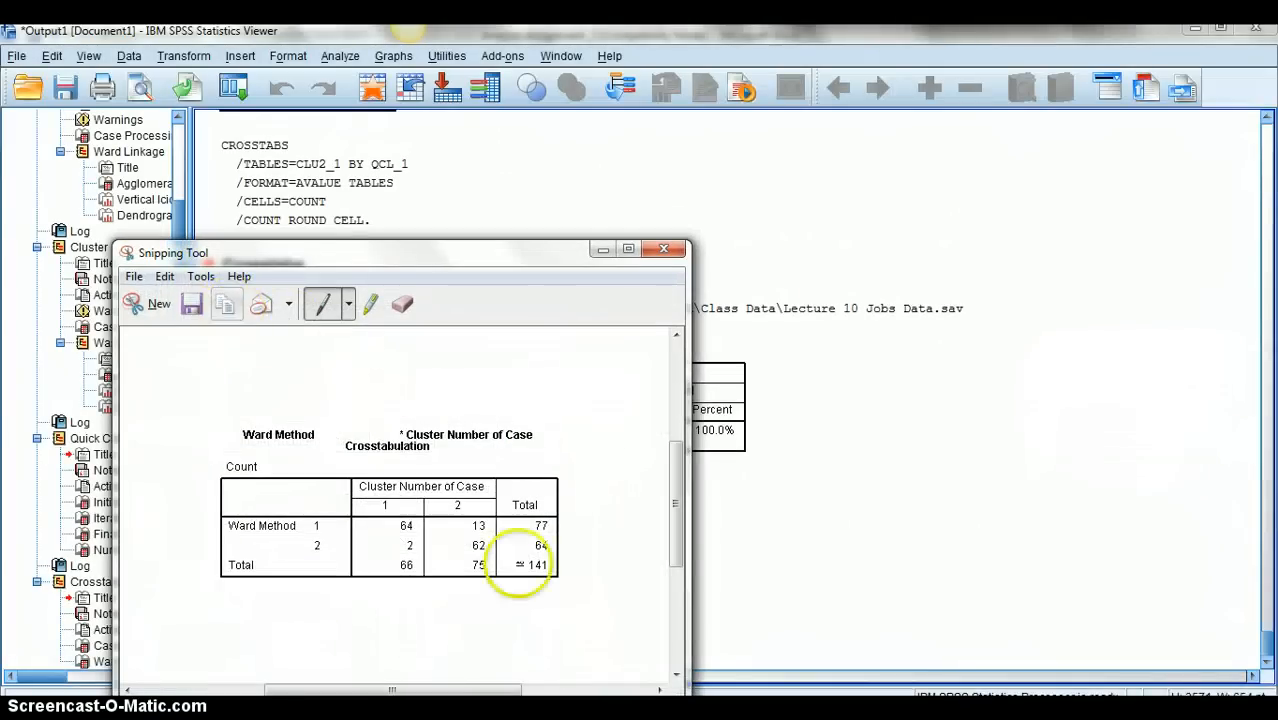
Switch to the Word assignment and paste the crosstabulation image on a new line below question 3a
click(620, 712)
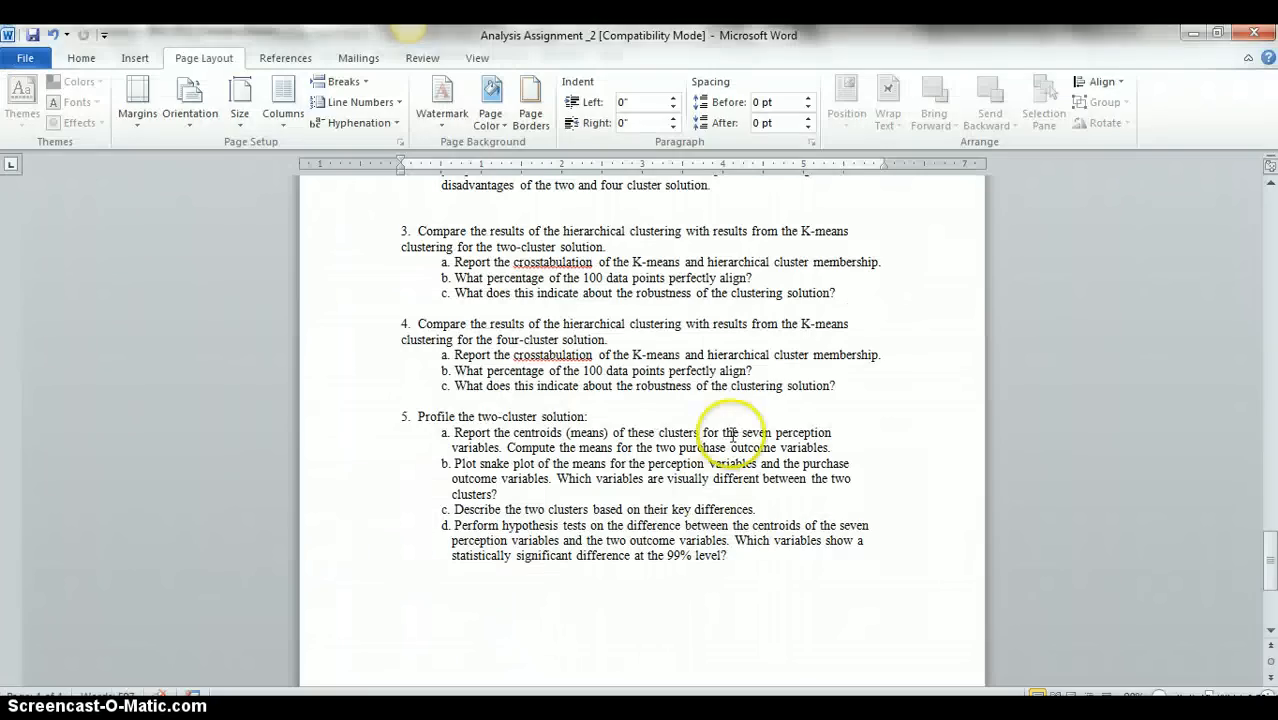
click(878, 261)
key(Return)
key(Return)
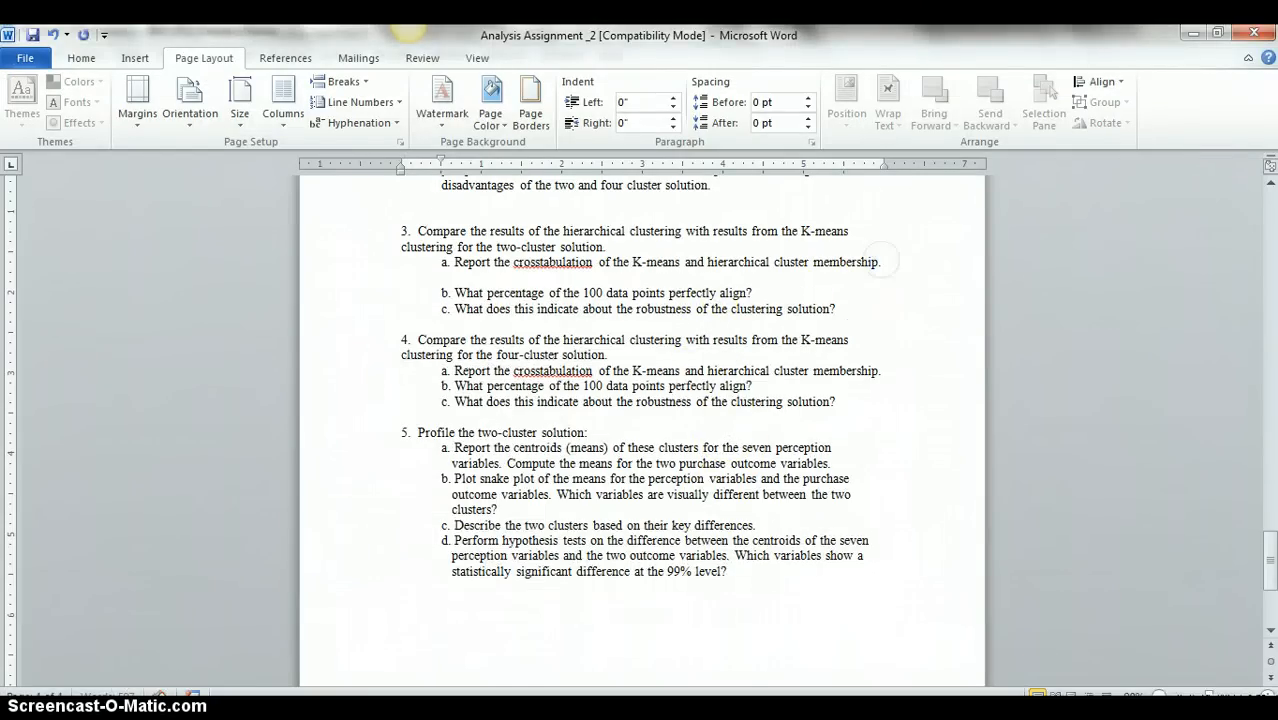
key(ctrl+v)
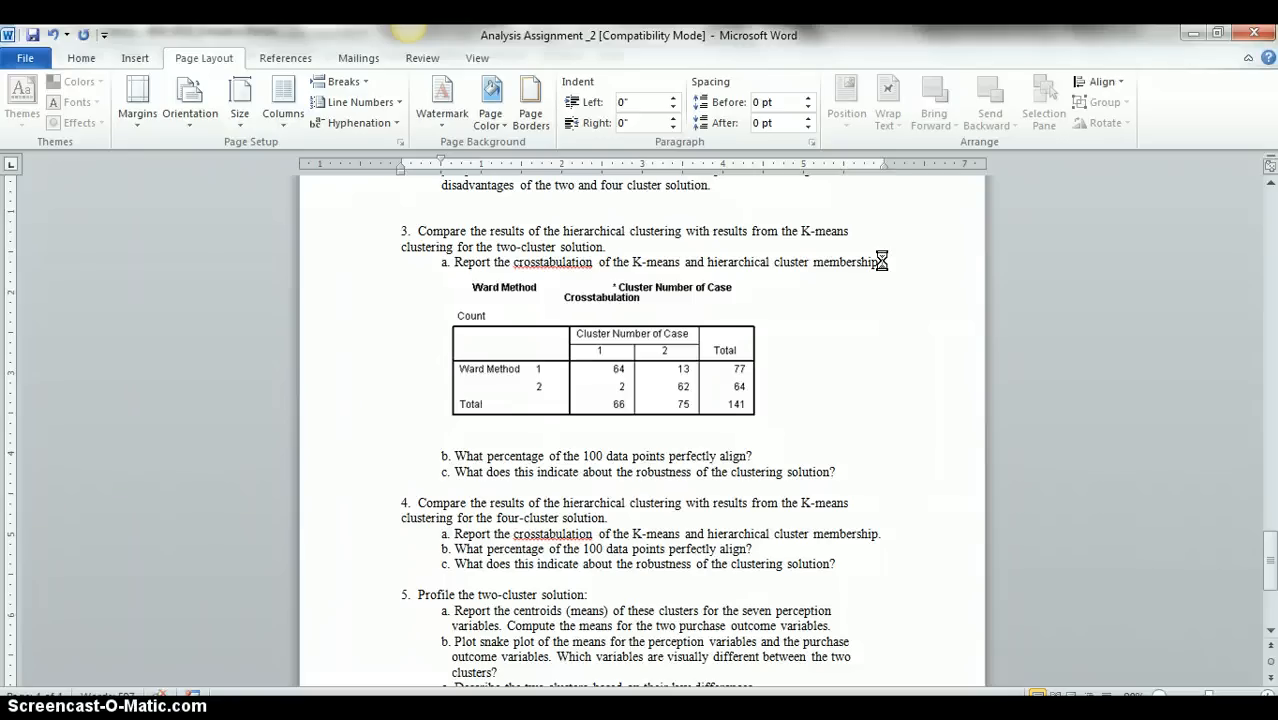
click(626, 362)
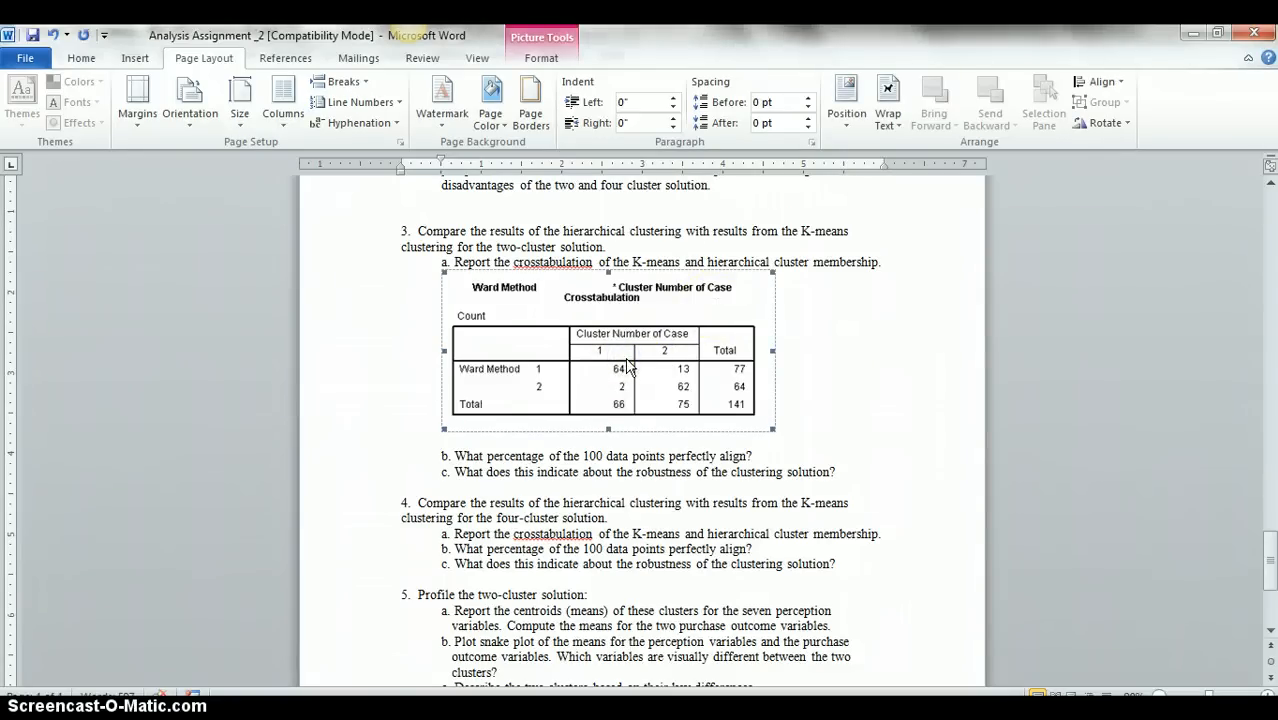
Enter the alignment calculation (64+62)/141 after question 3b
click(773, 452)
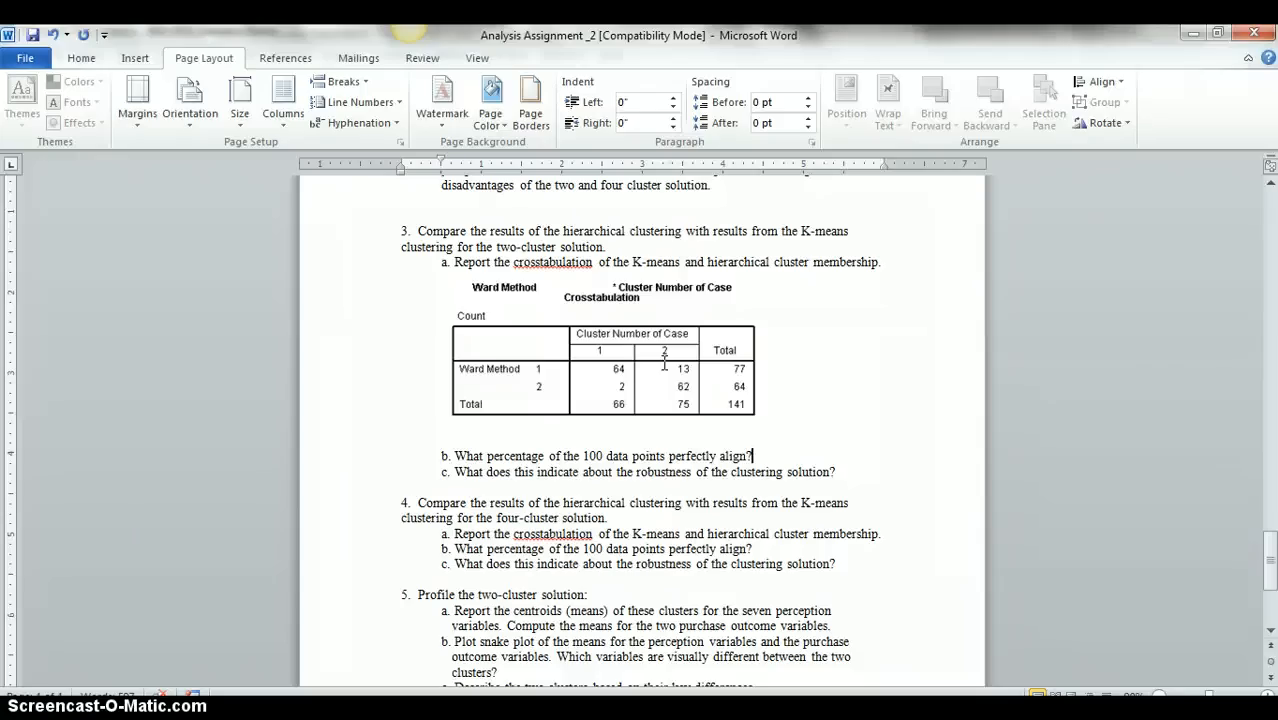
click(828, 437)
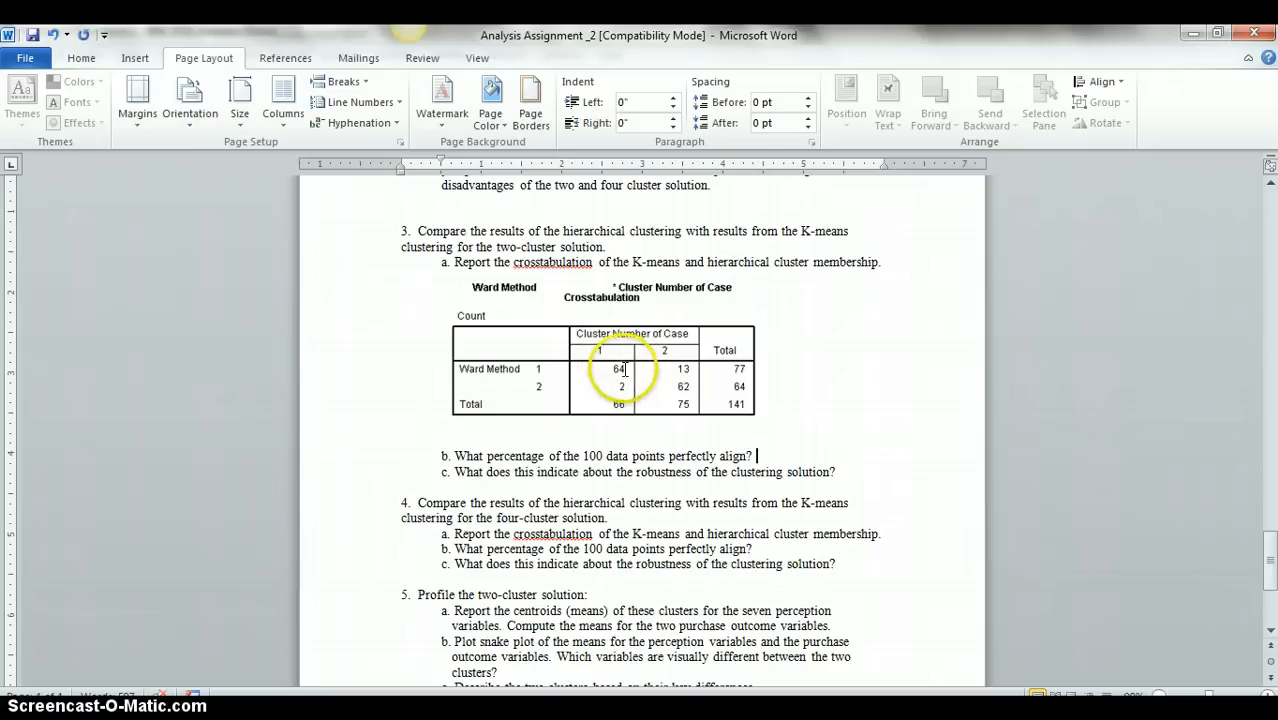
click(800, 452)
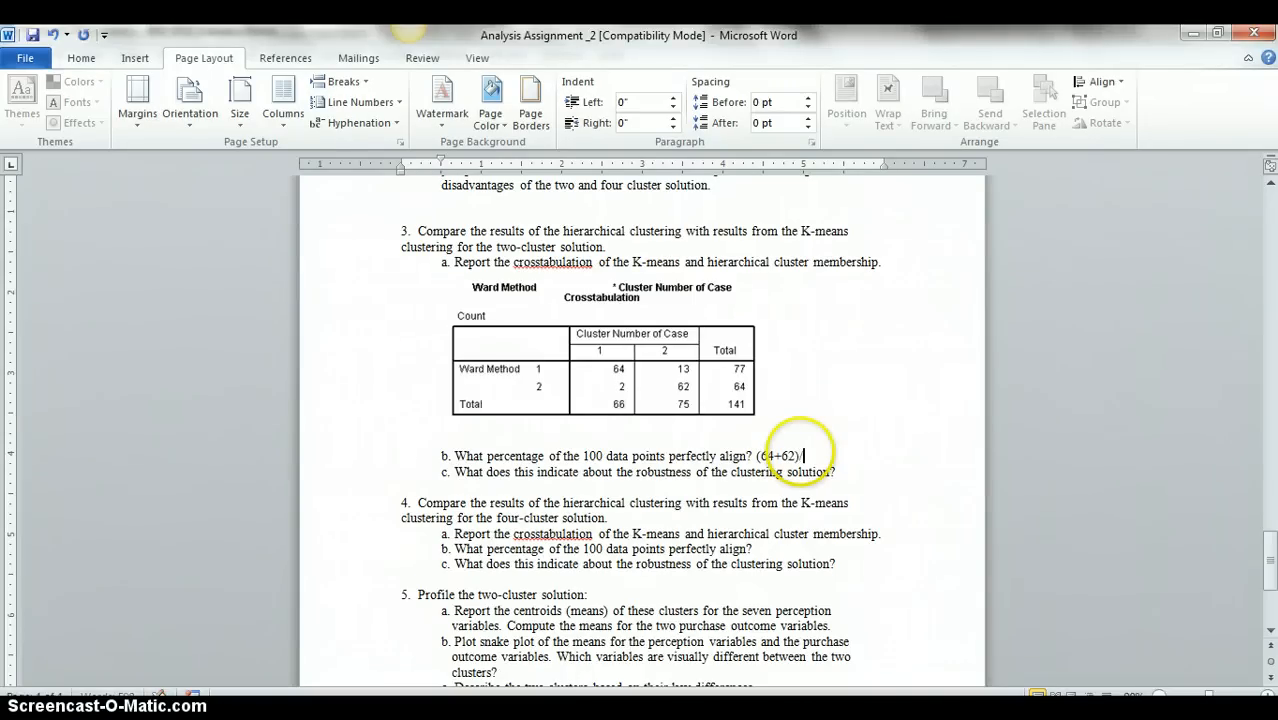
text(141)
Open Calculator and divide the sum of 64 and 62 by 141
click(22, 708)
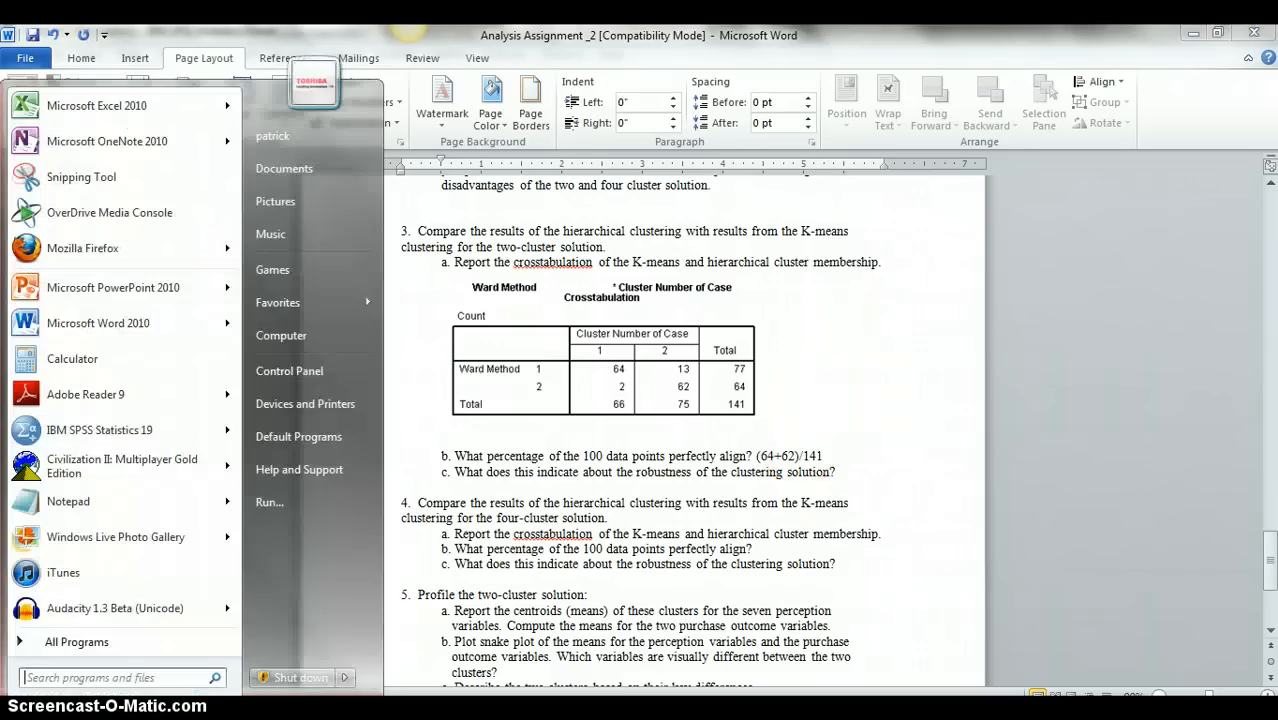
click(88, 368)
text(64)
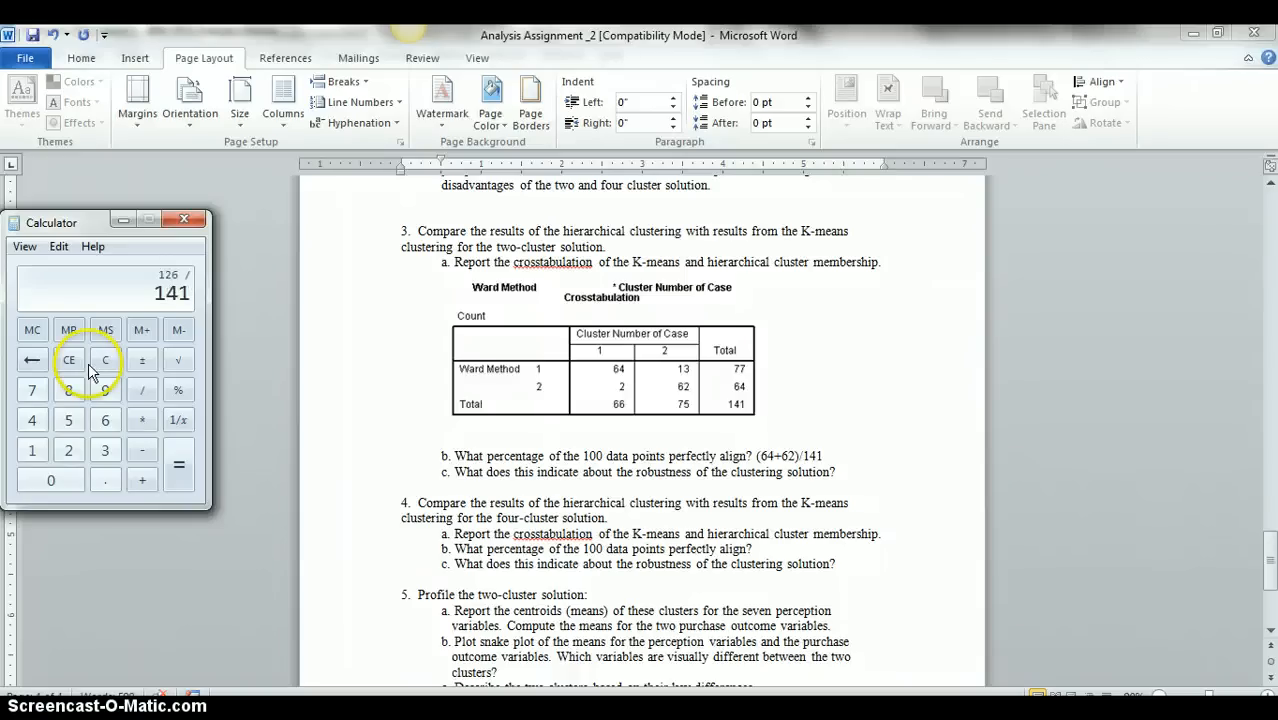
key(Return)
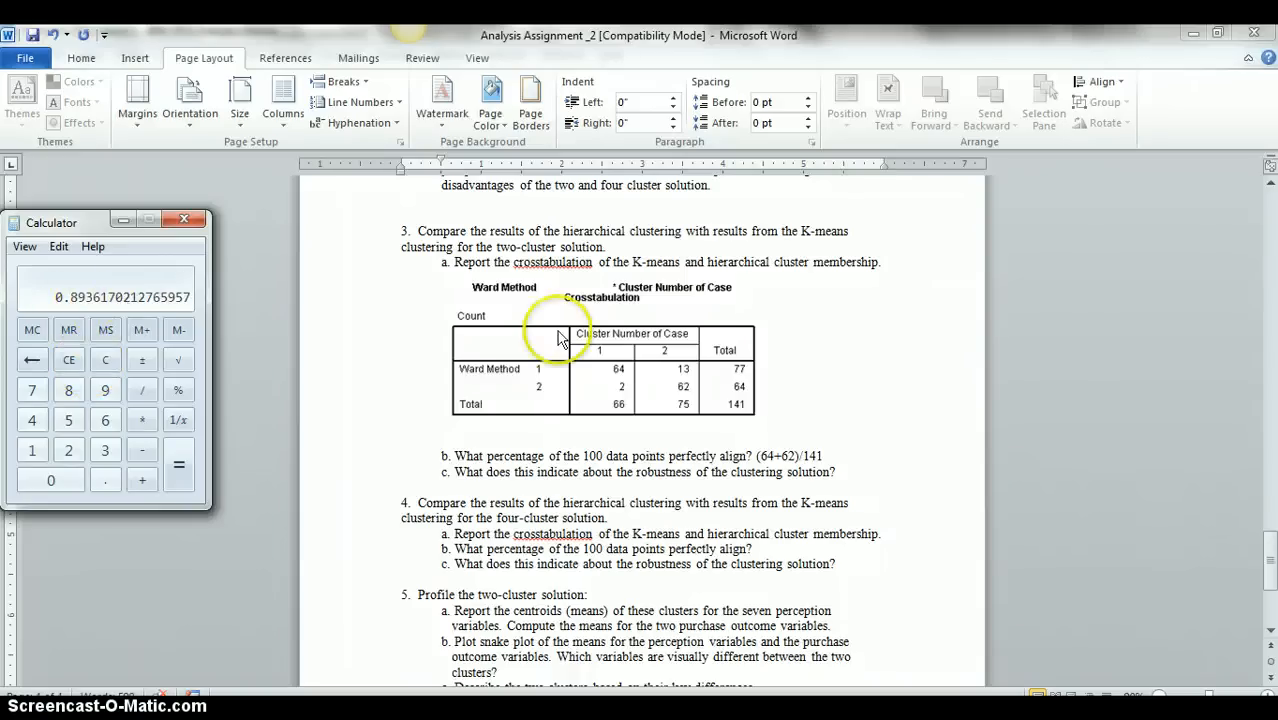
Complete the question 3b answer in Word with "= 89%" and make 89% bold
click(850, 456)
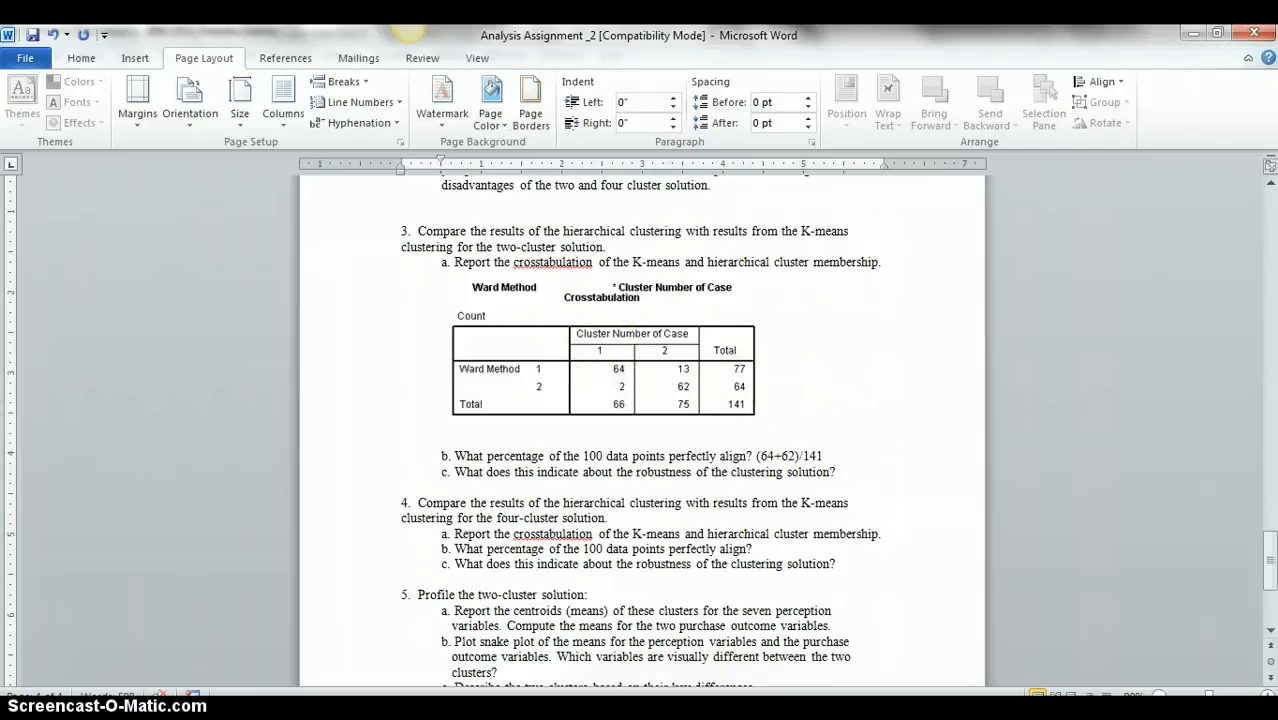
text(= 89%)
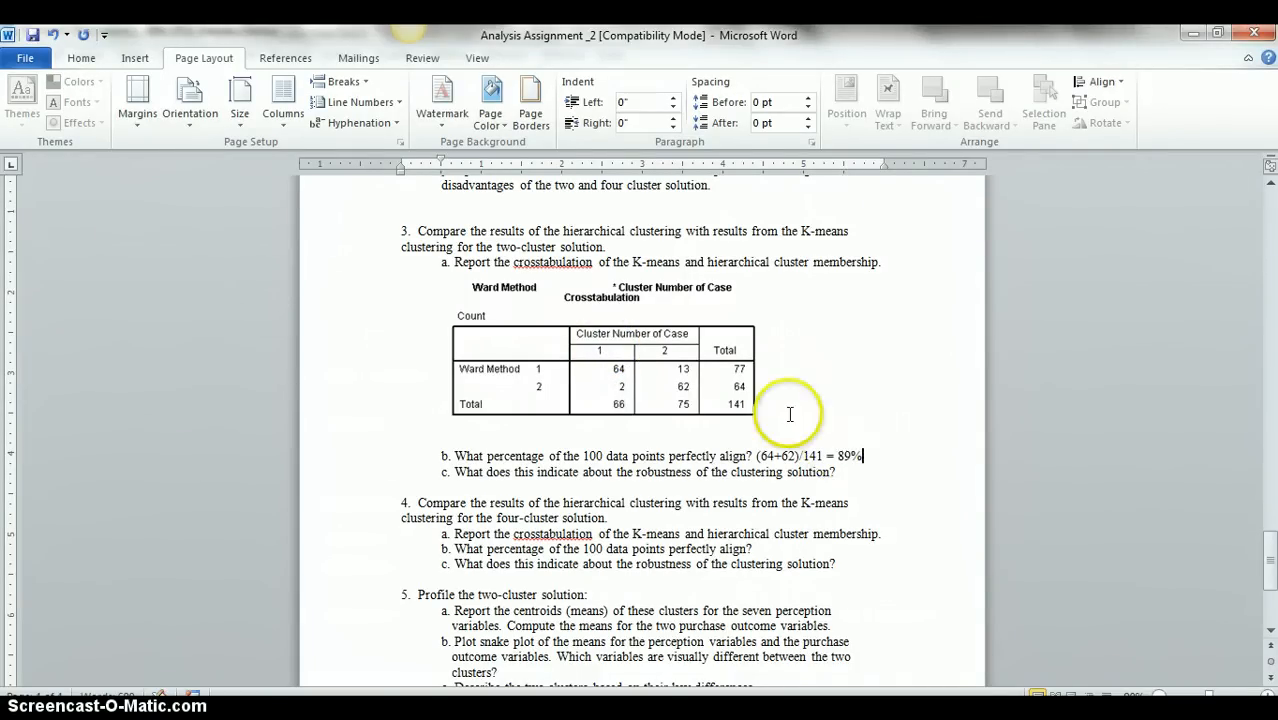
drag(864, 456, 838, 456)
key(ctrl+b)
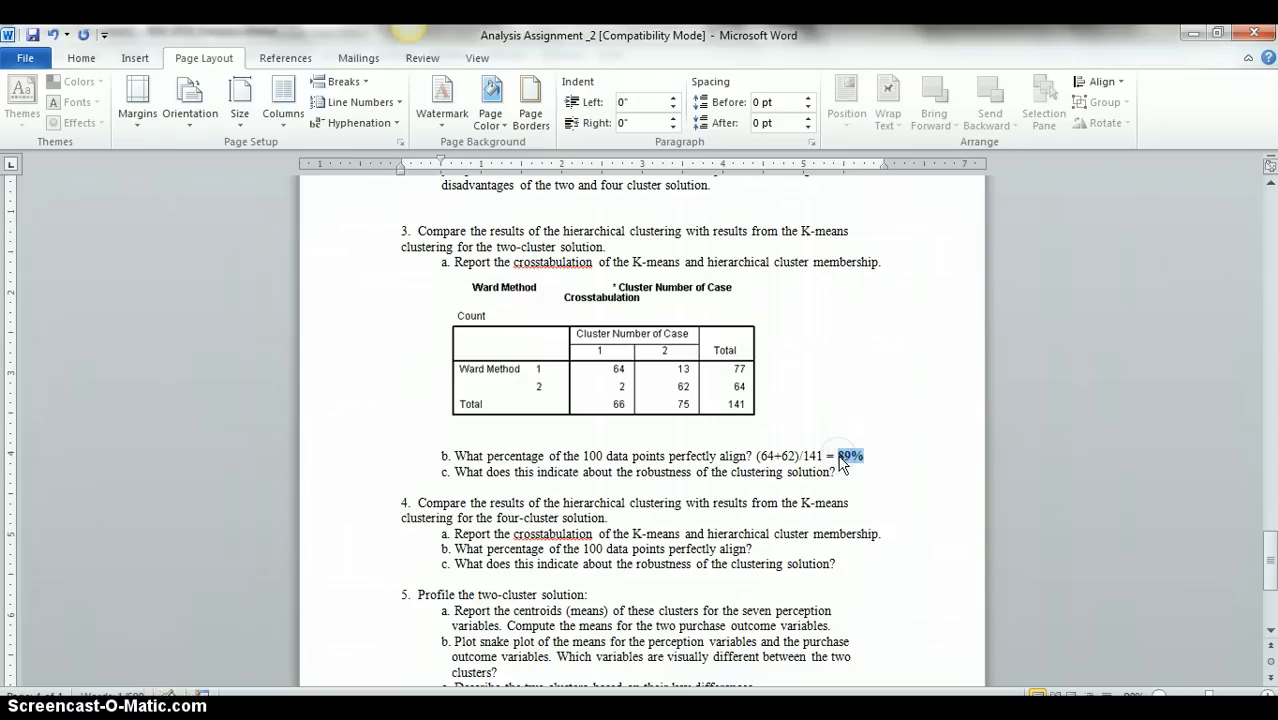
Answer question 3c with "Highly Robust" in bold, correcting the spelling of Robust
click(849, 476)
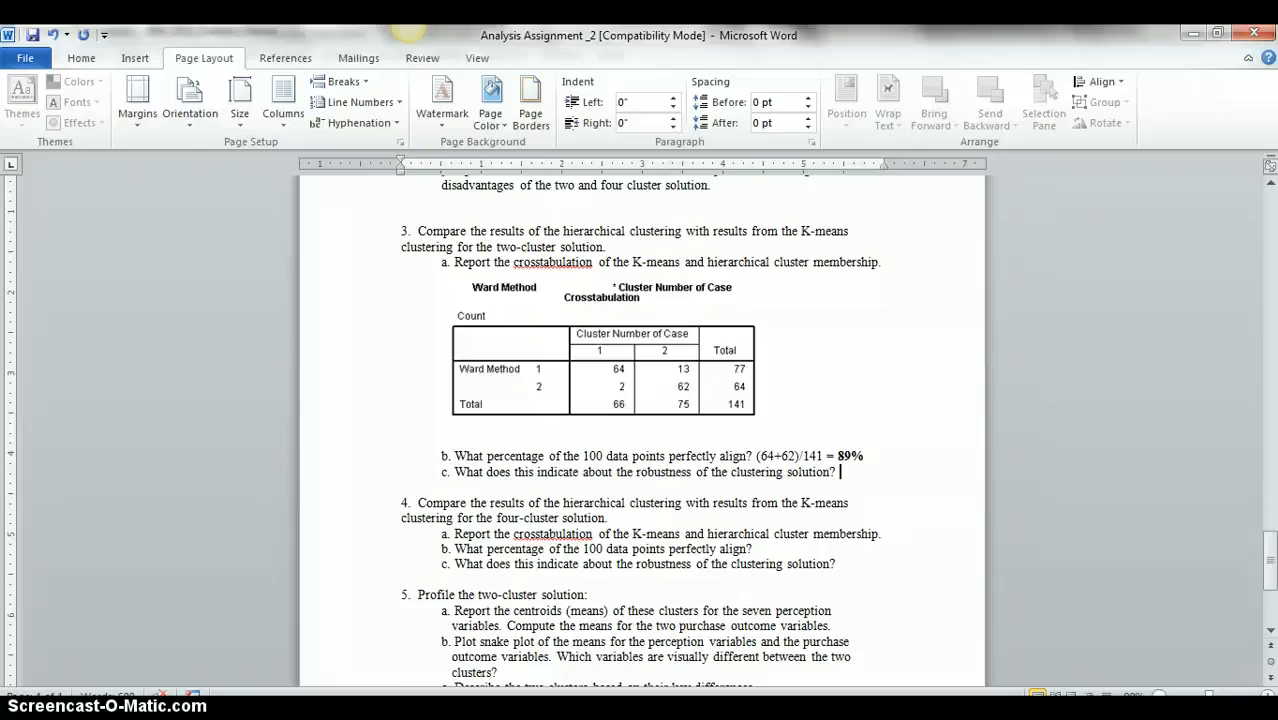
text(y Roubust)
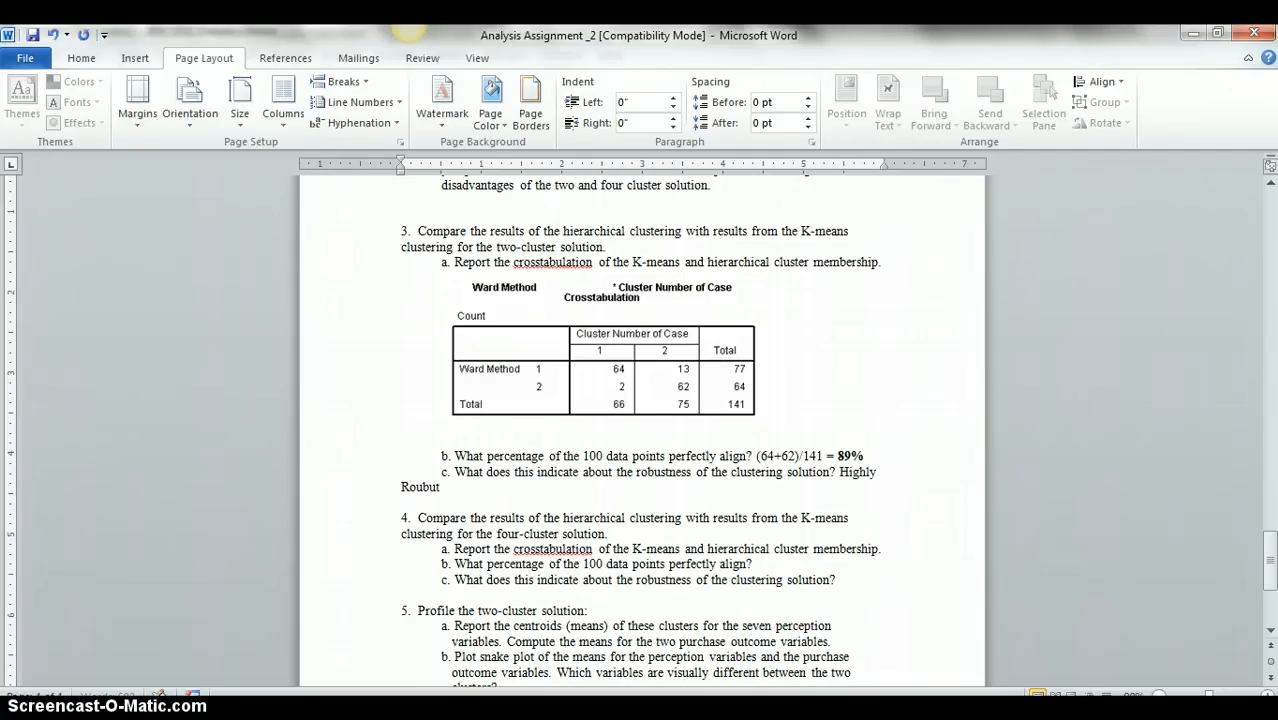
key(BackSpace)
text(st)
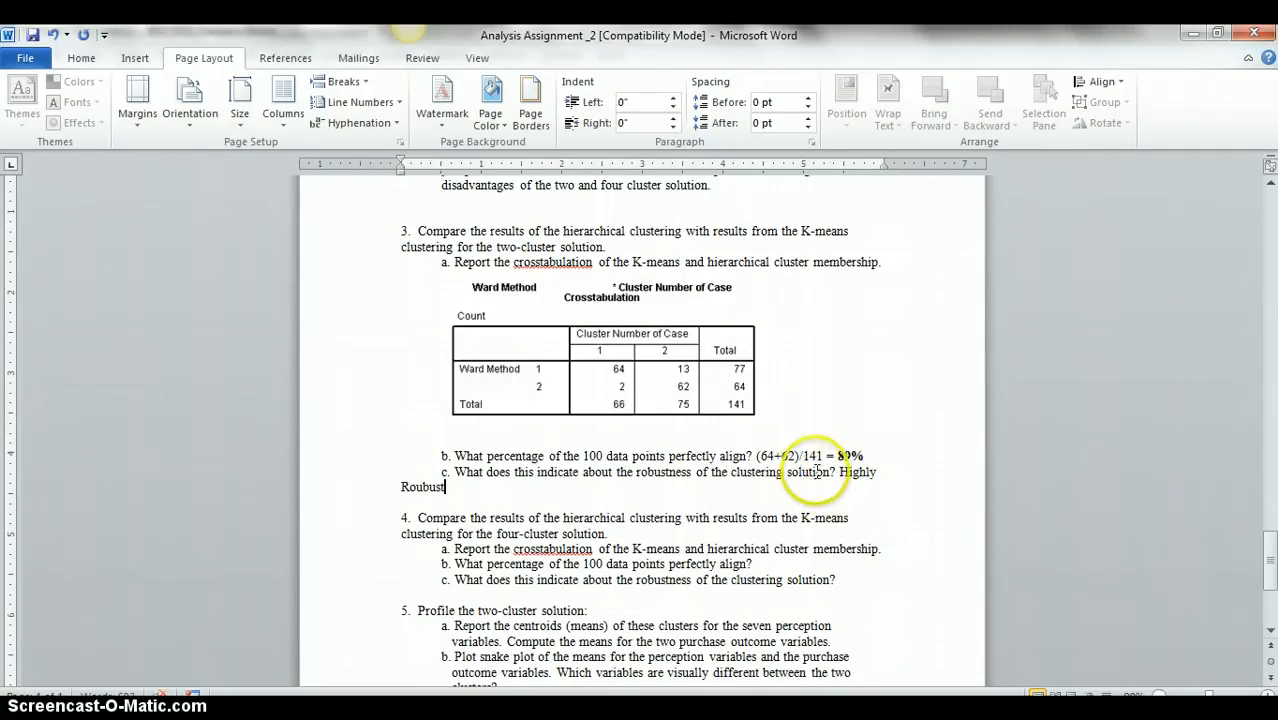
drag(856, 485, 843, 476)
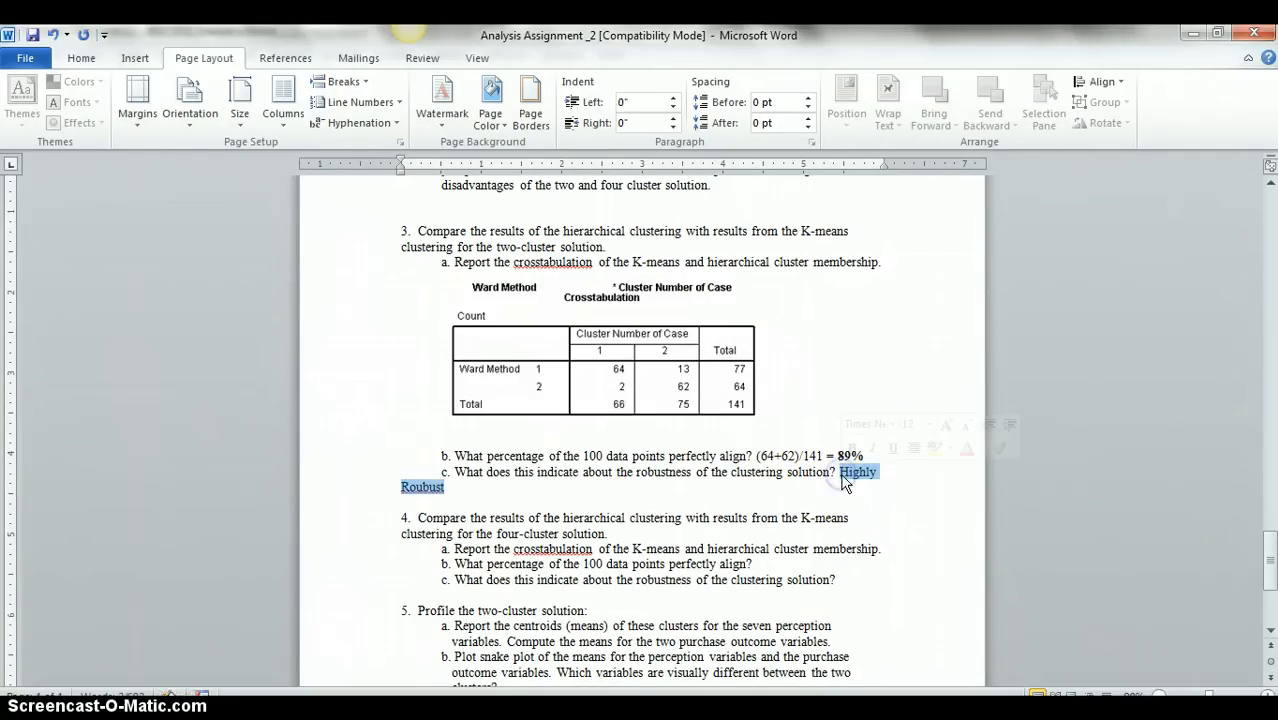
key(ctrl+b)
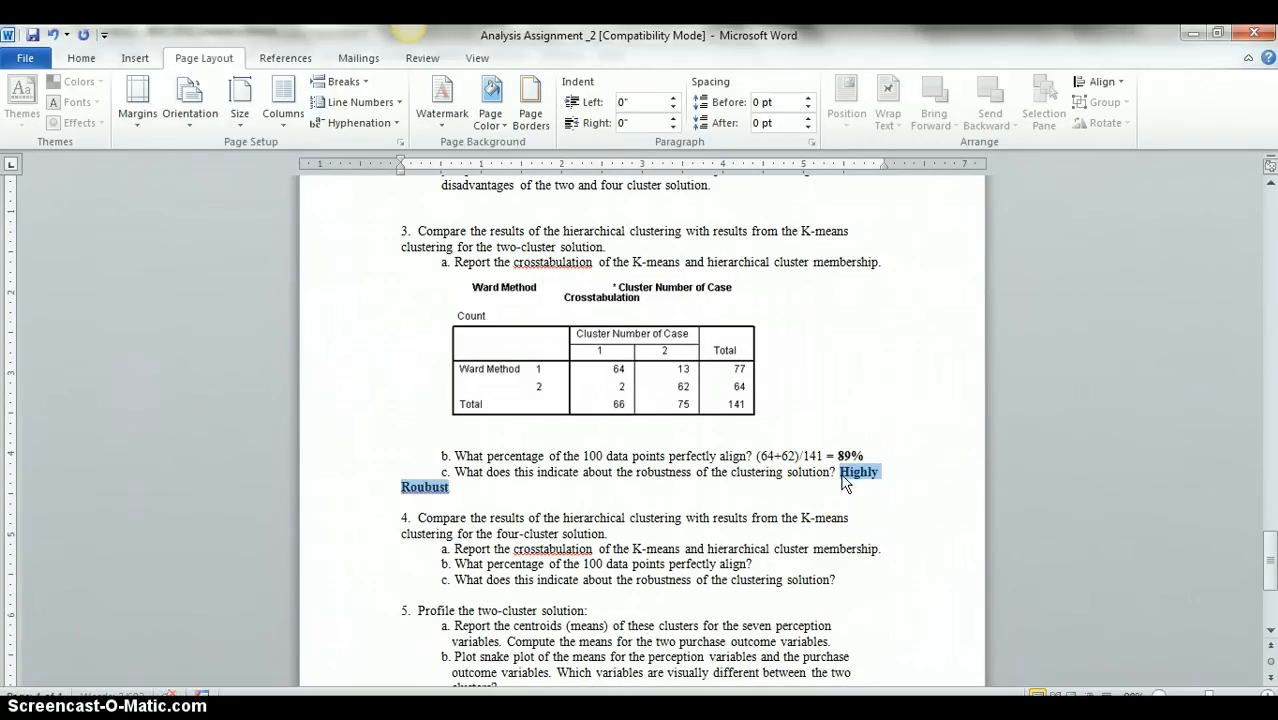
click(425, 487)
key(BackSpace)
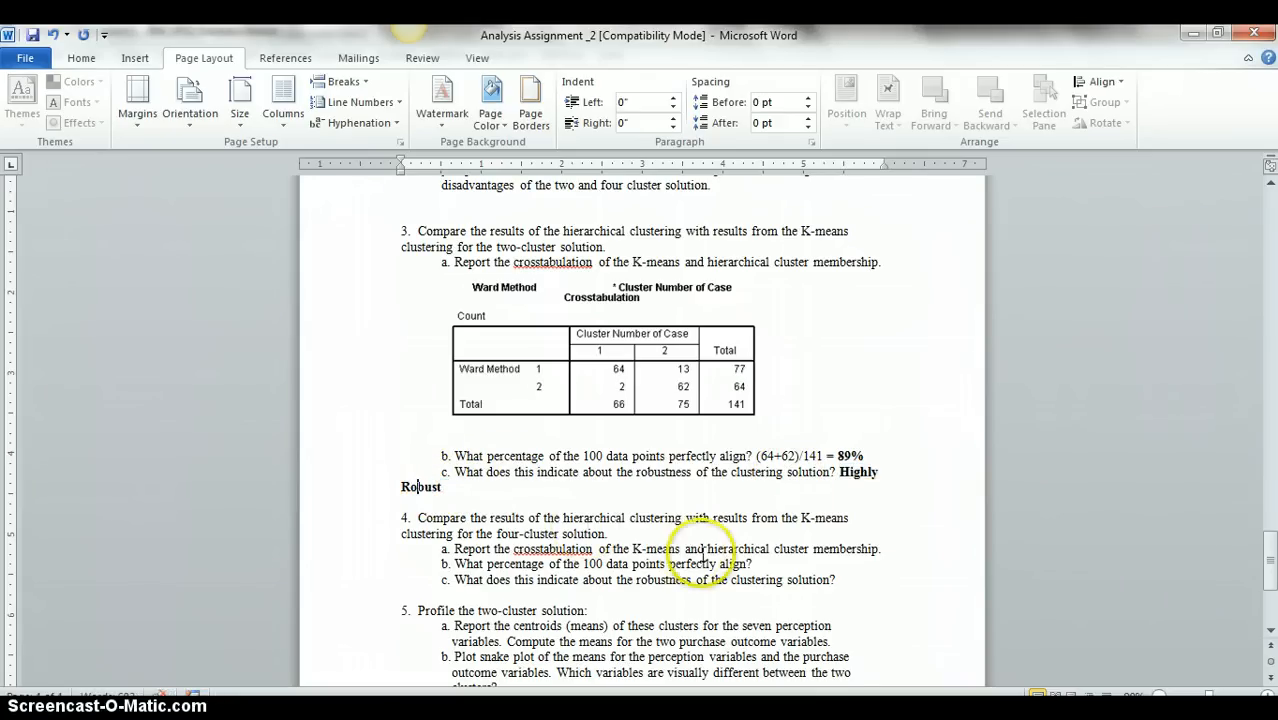
After question 4, switch to the SPSS output and run Hierarchical Cluster Analysis, saving a single membership solution with 4 clusters
drag(1268, 548, 1272, 580)
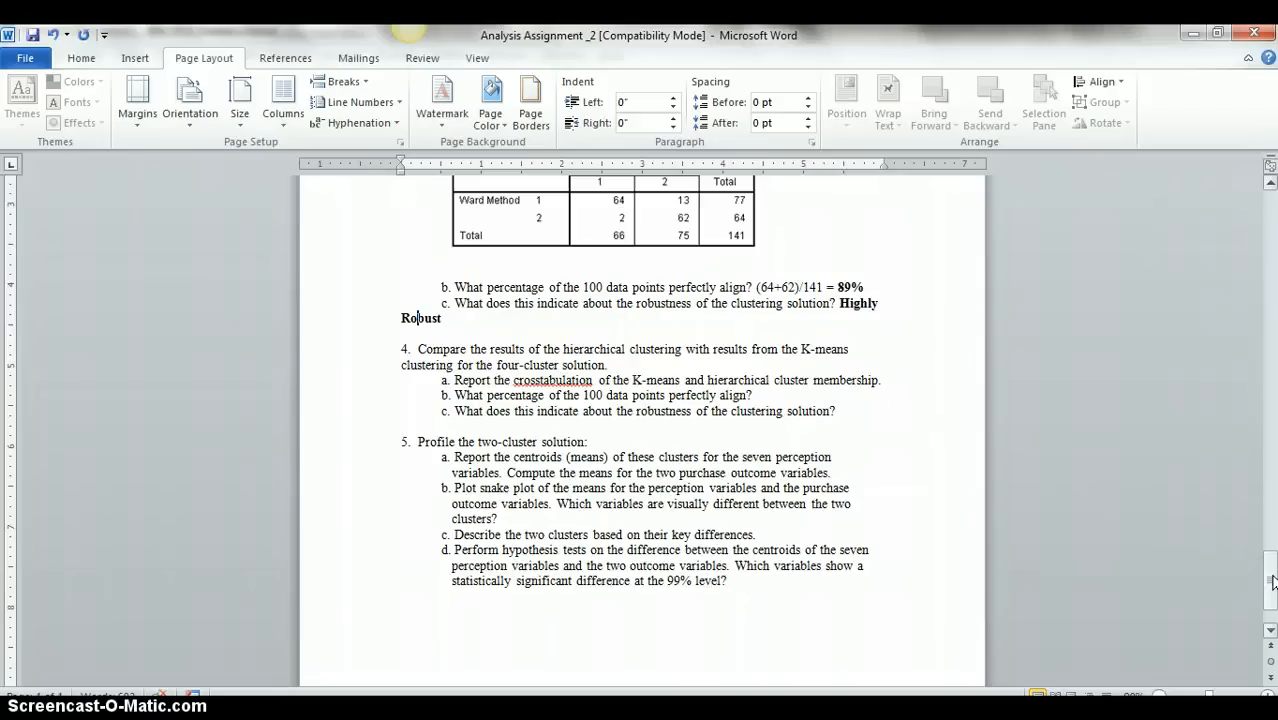
drag(476, 365, 550, 365)
click(779, 712)
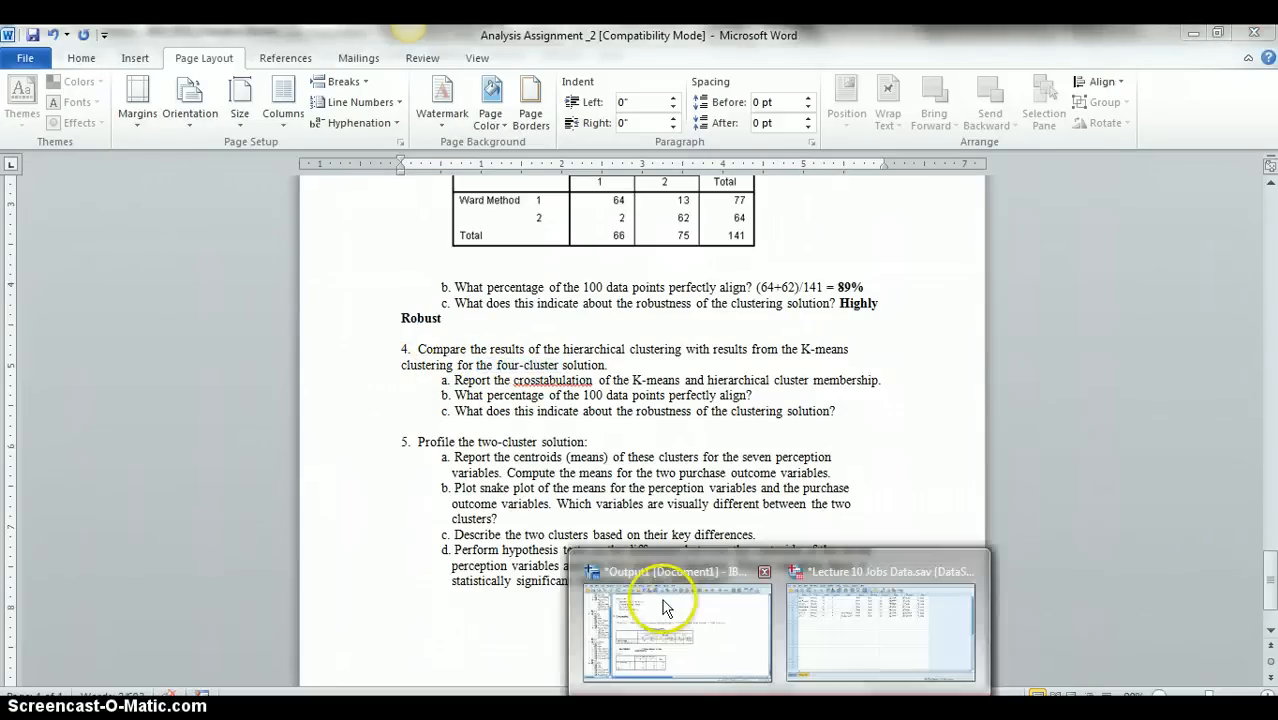
click(662, 599)
click(337, 56)
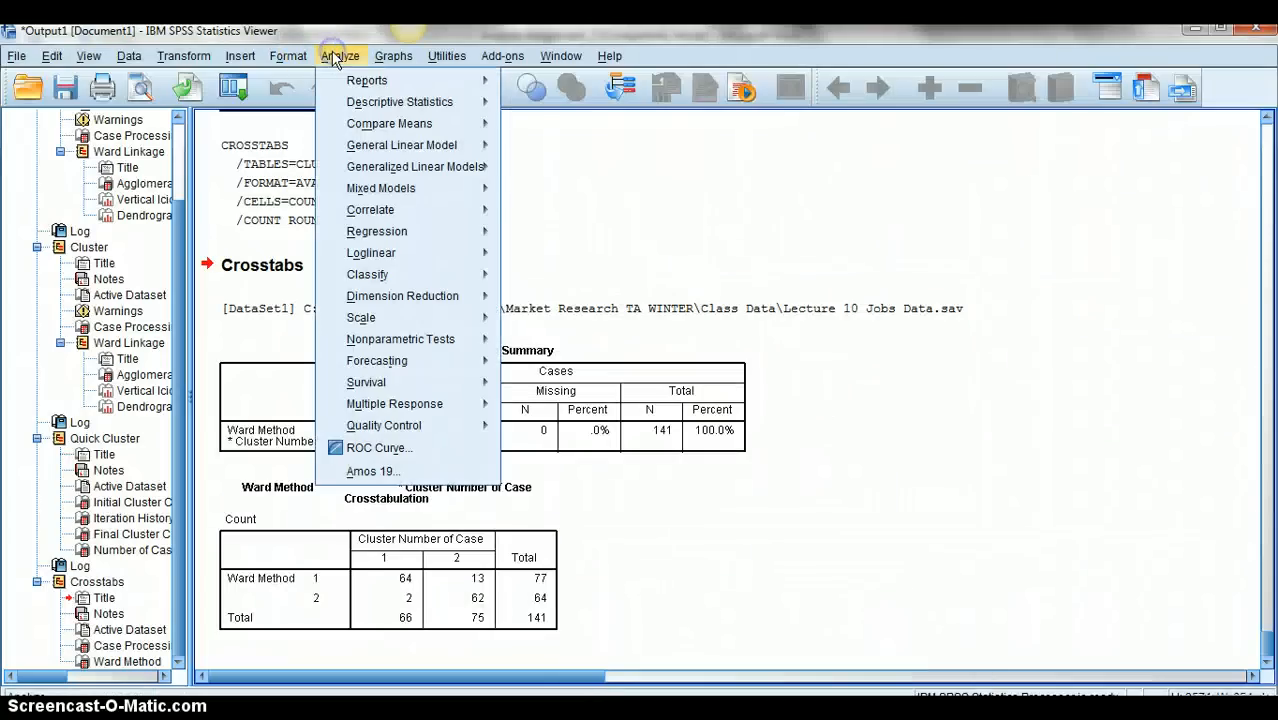
mouse_move(437, 280)
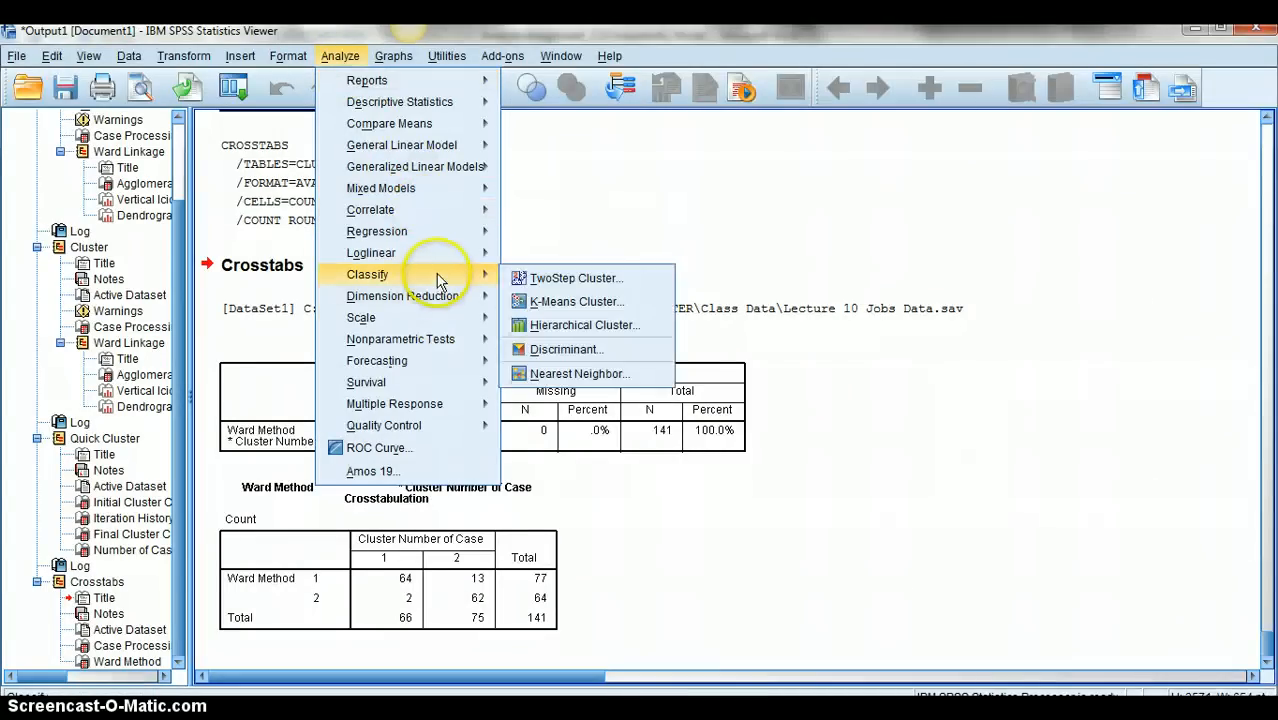
click(545, 325)
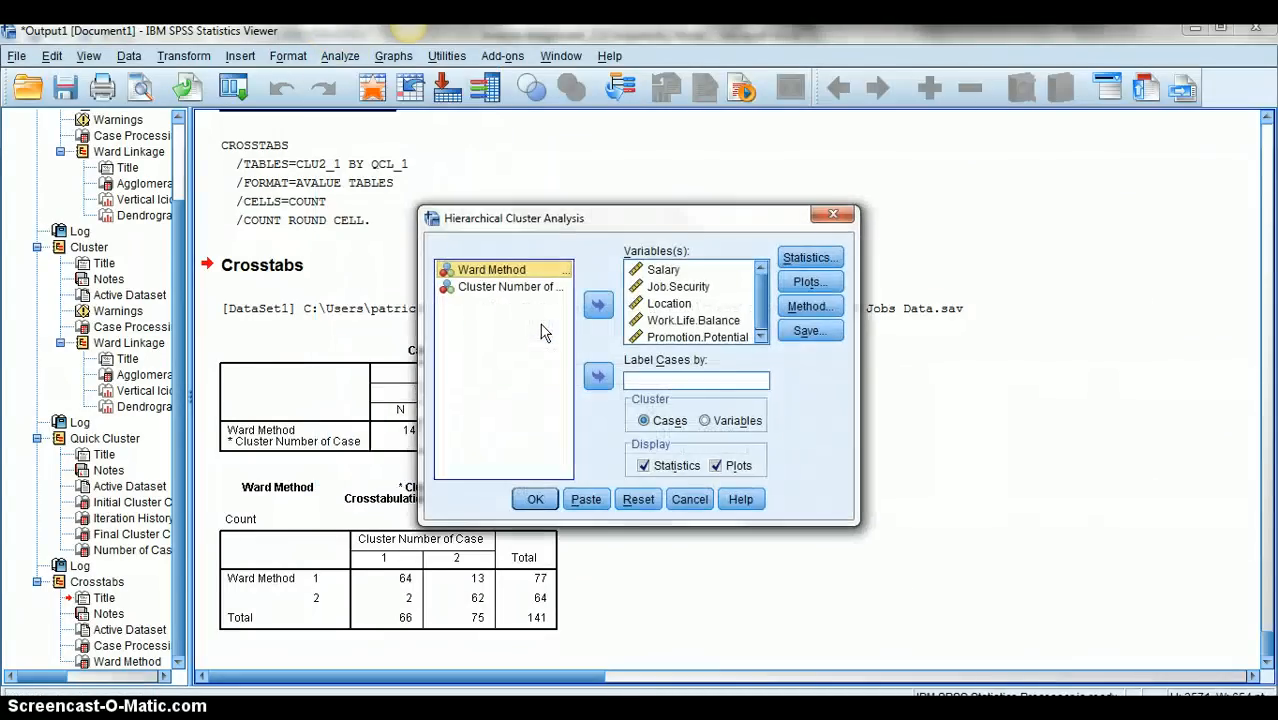
click(808, 330)
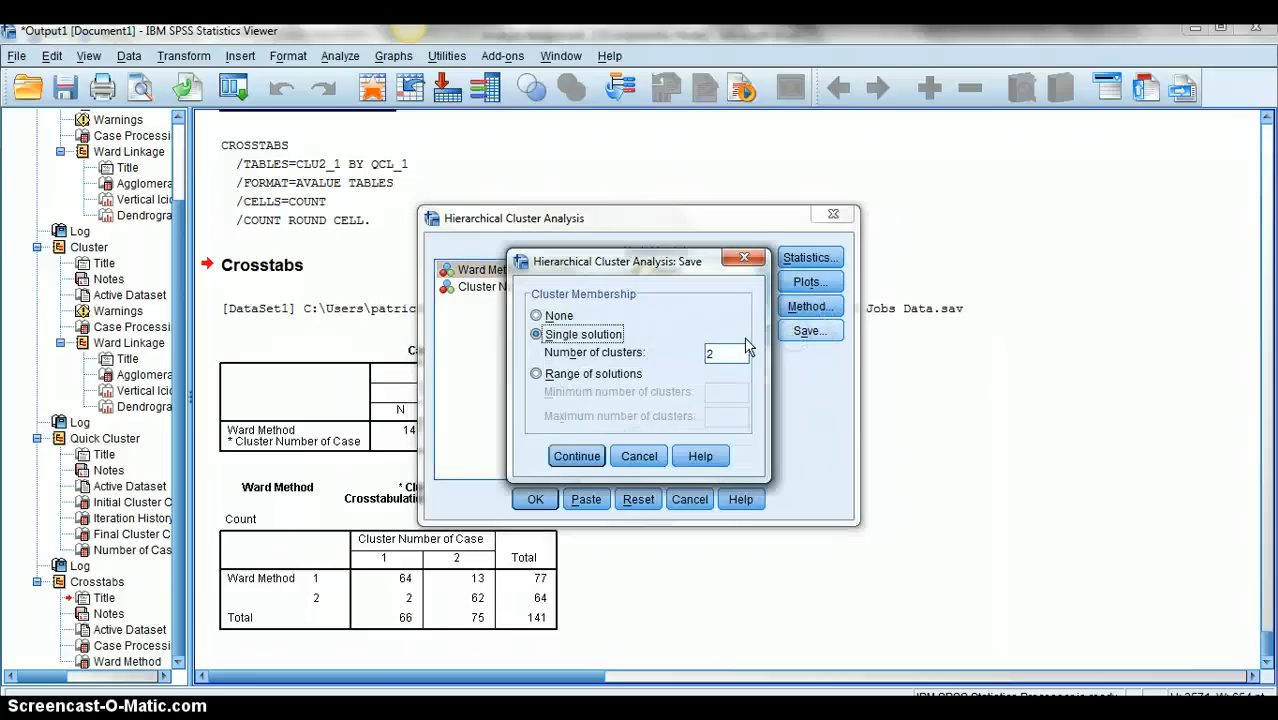
click(727, 352)
key(BackSpace)
text(4)
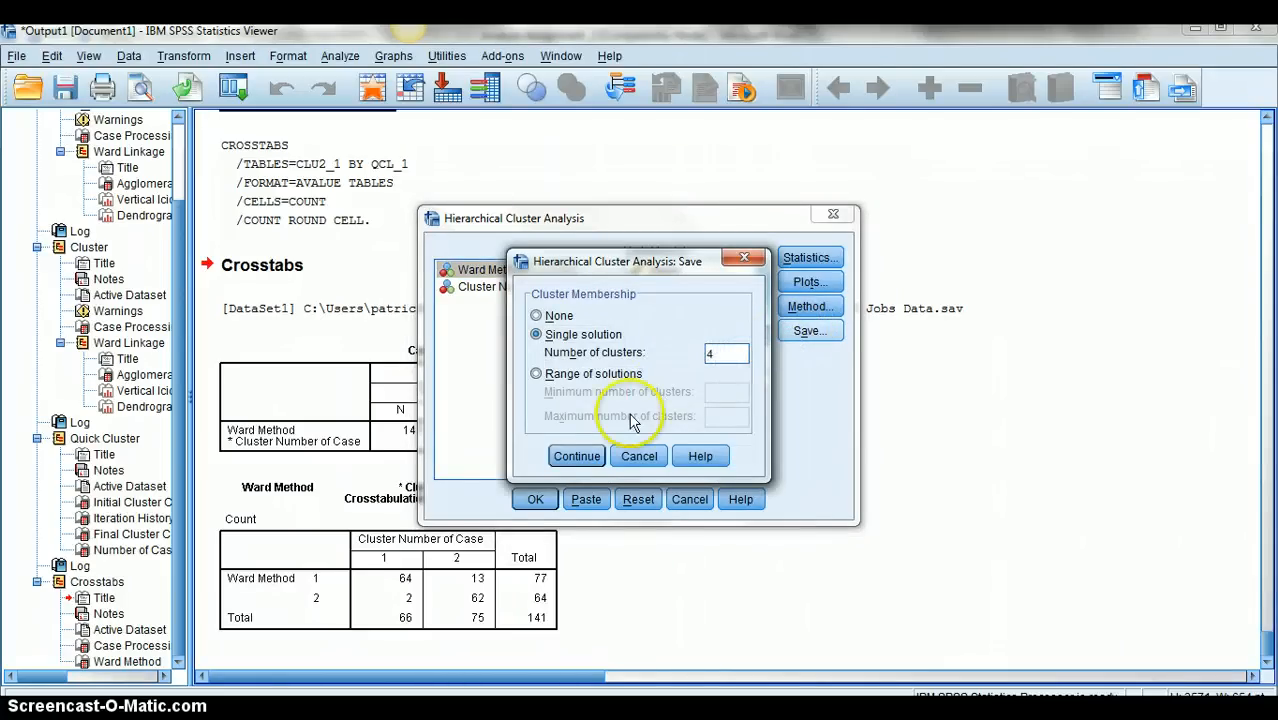
click(577, 456)
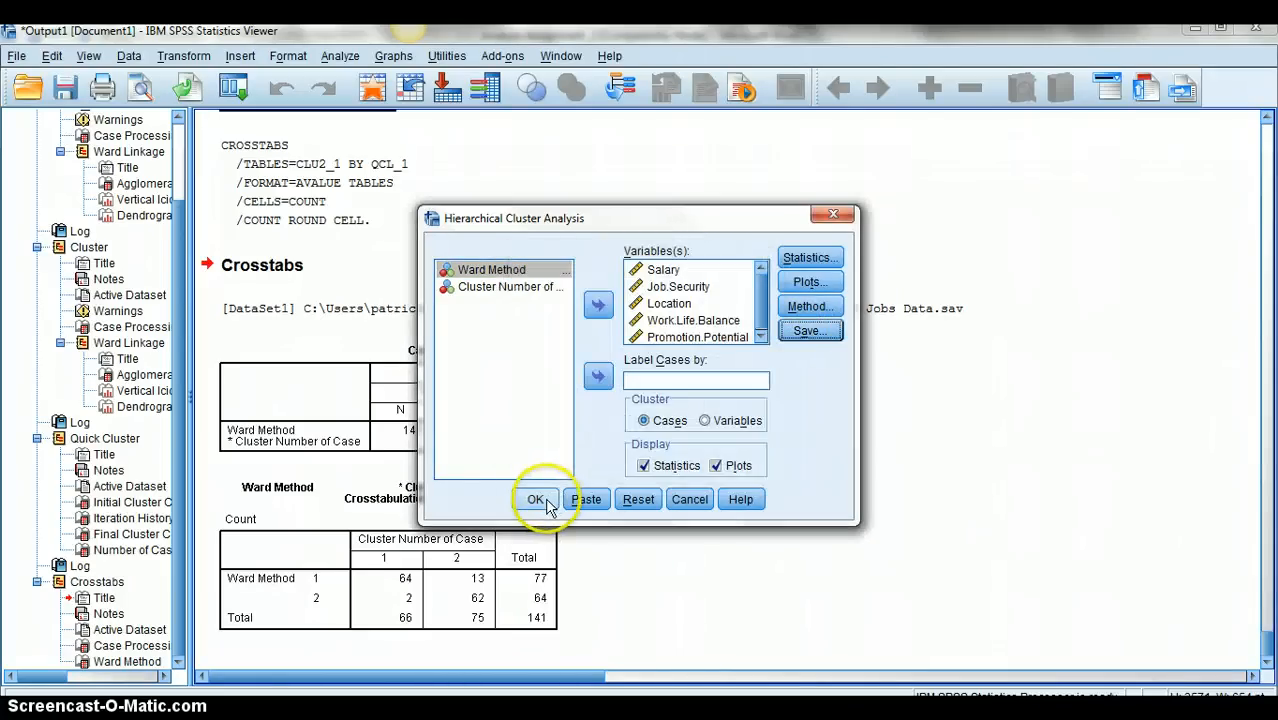
click(537, 500)
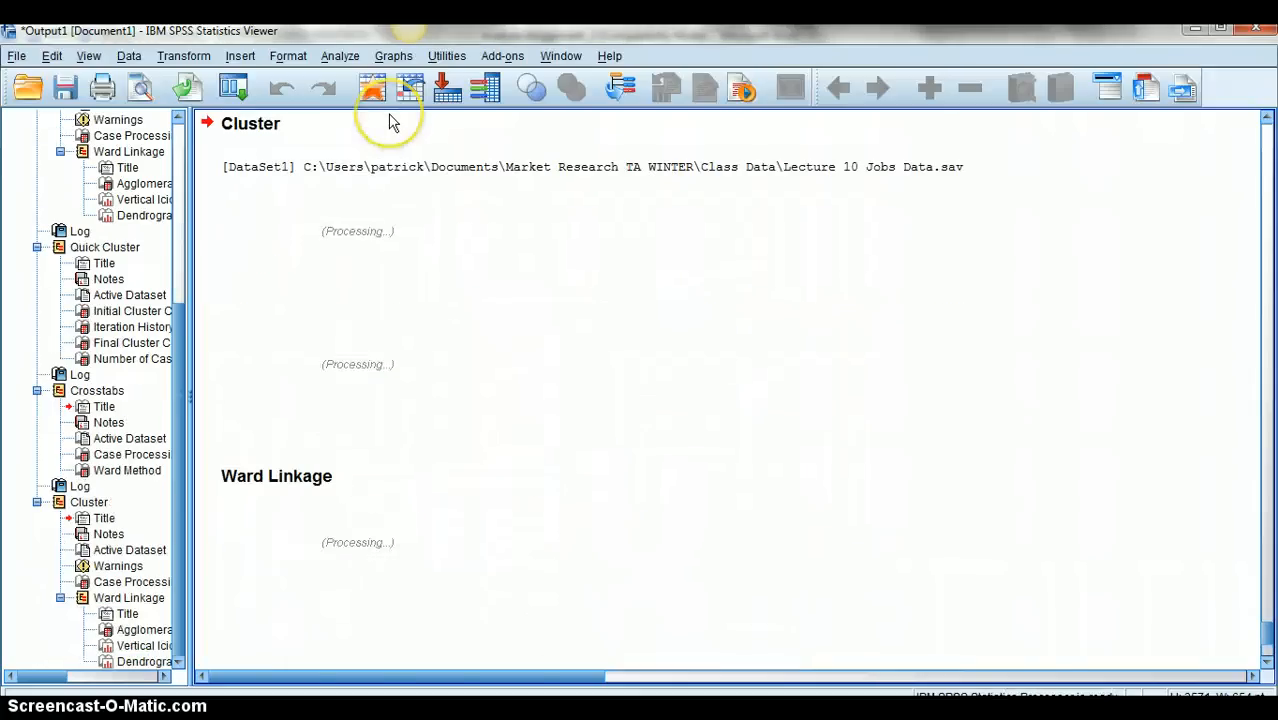
Run K-Means Cluster Analysis on the same variables with 4 clusters, saving cluster membership as a new variable
click(340, 56)
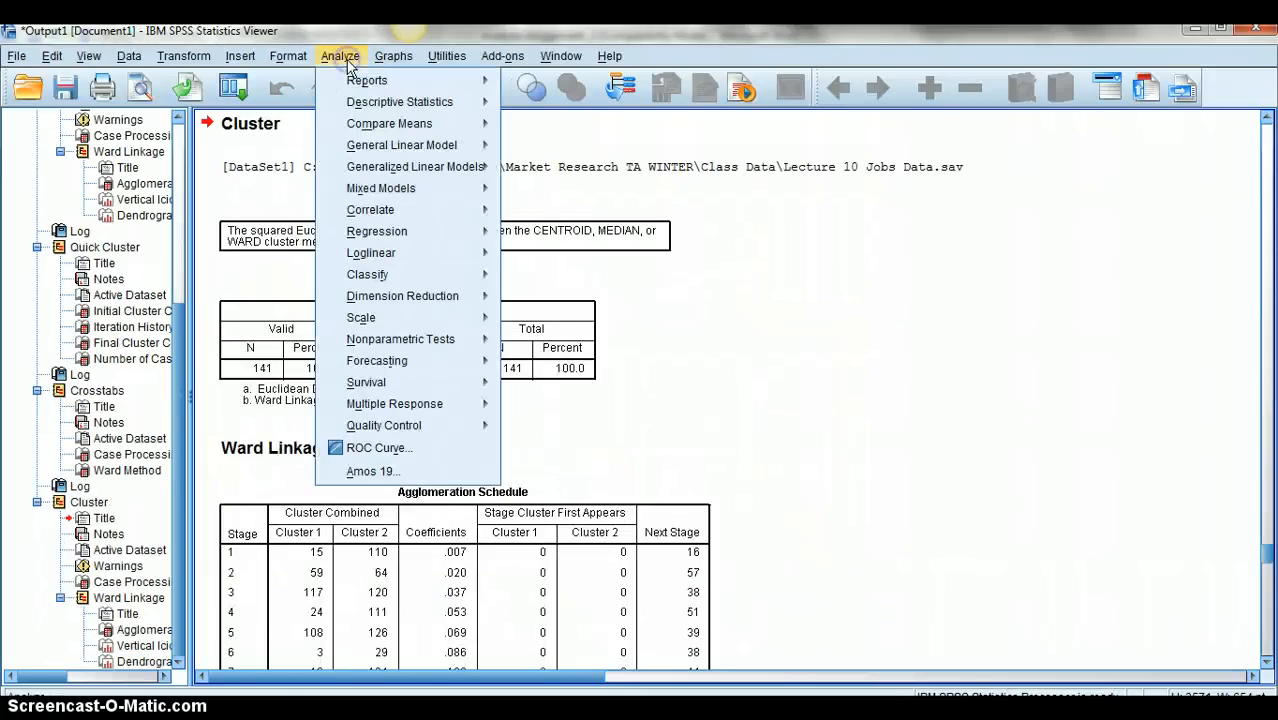
mouse_move(440, 276)
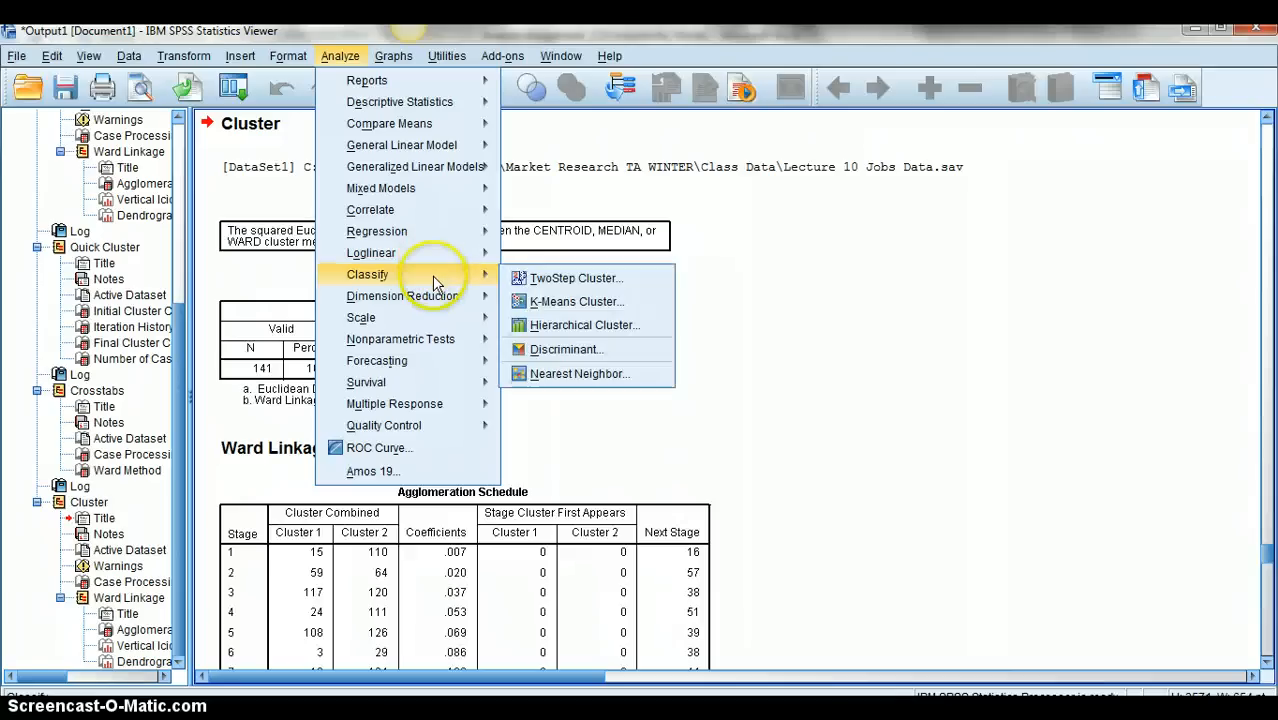
click(534, 302)
double_click(564, 351)
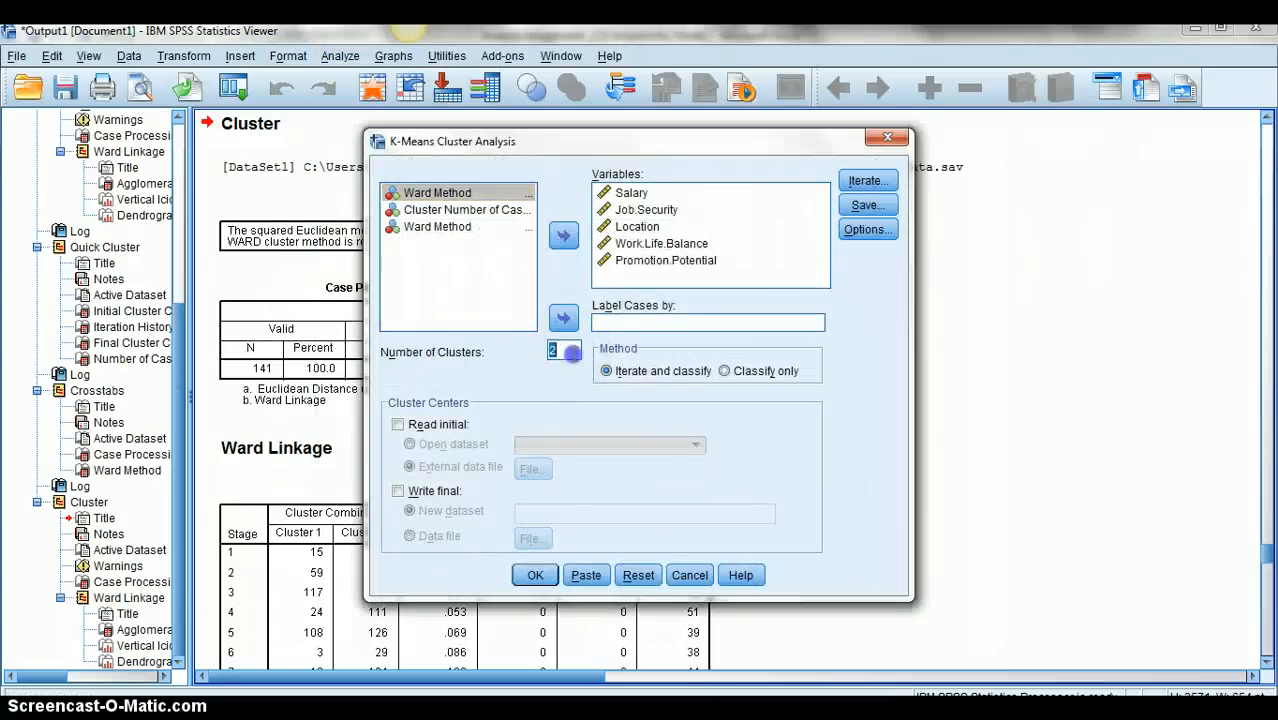
key(BackSpace)
text(4)
click(866, 205)
click(603, 344)
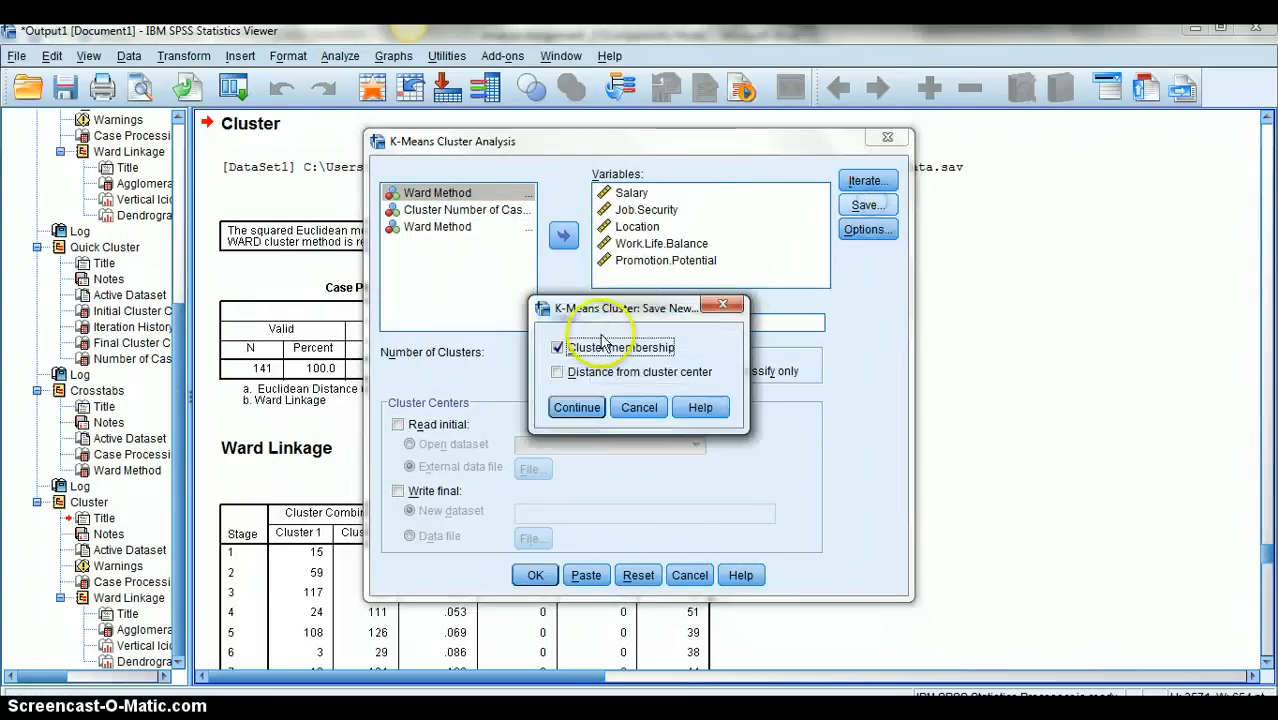
click(578, 407)
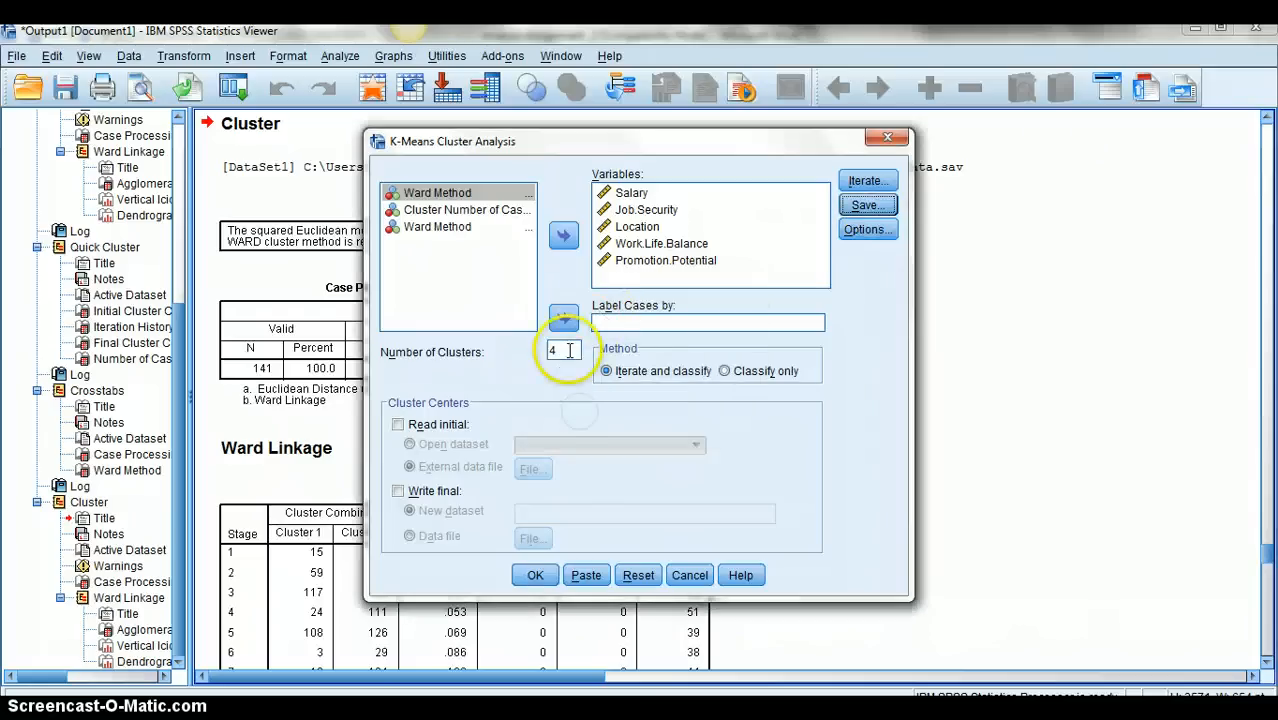
click(533, 574)
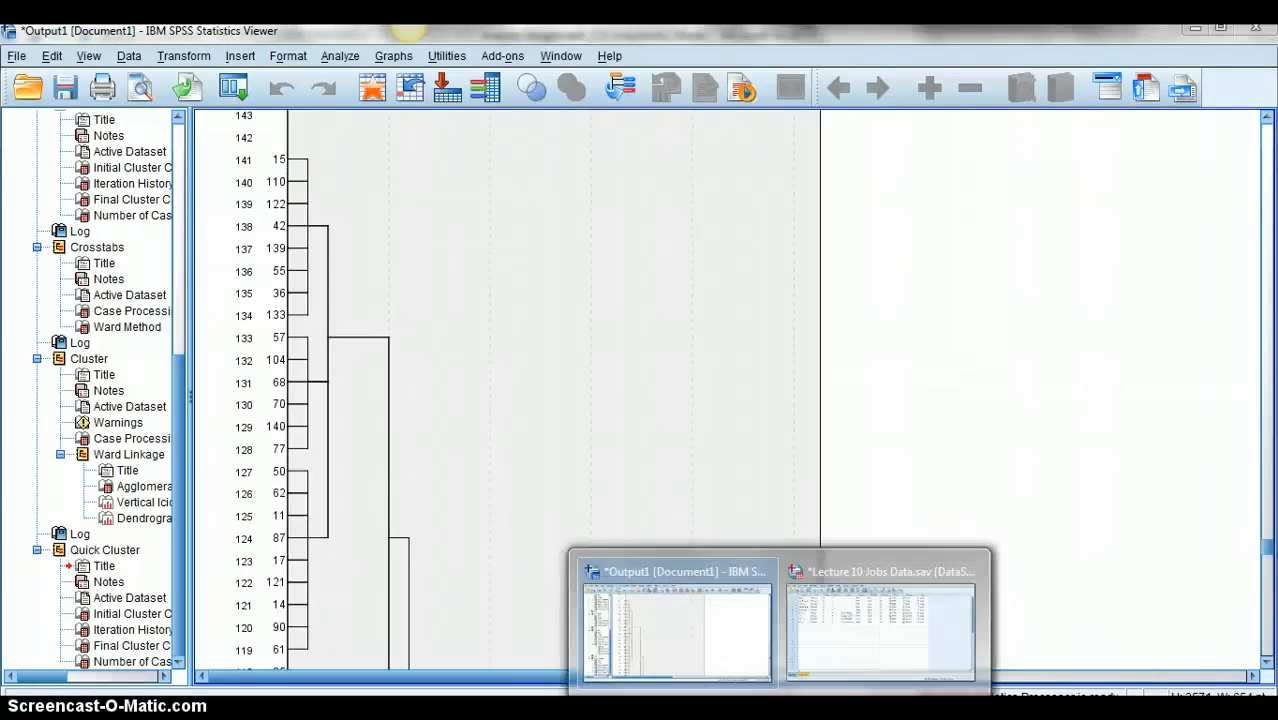
Switch to the SPSS Data Editor and widen the Label and Name columns to read the variables in full
click(820, 655)
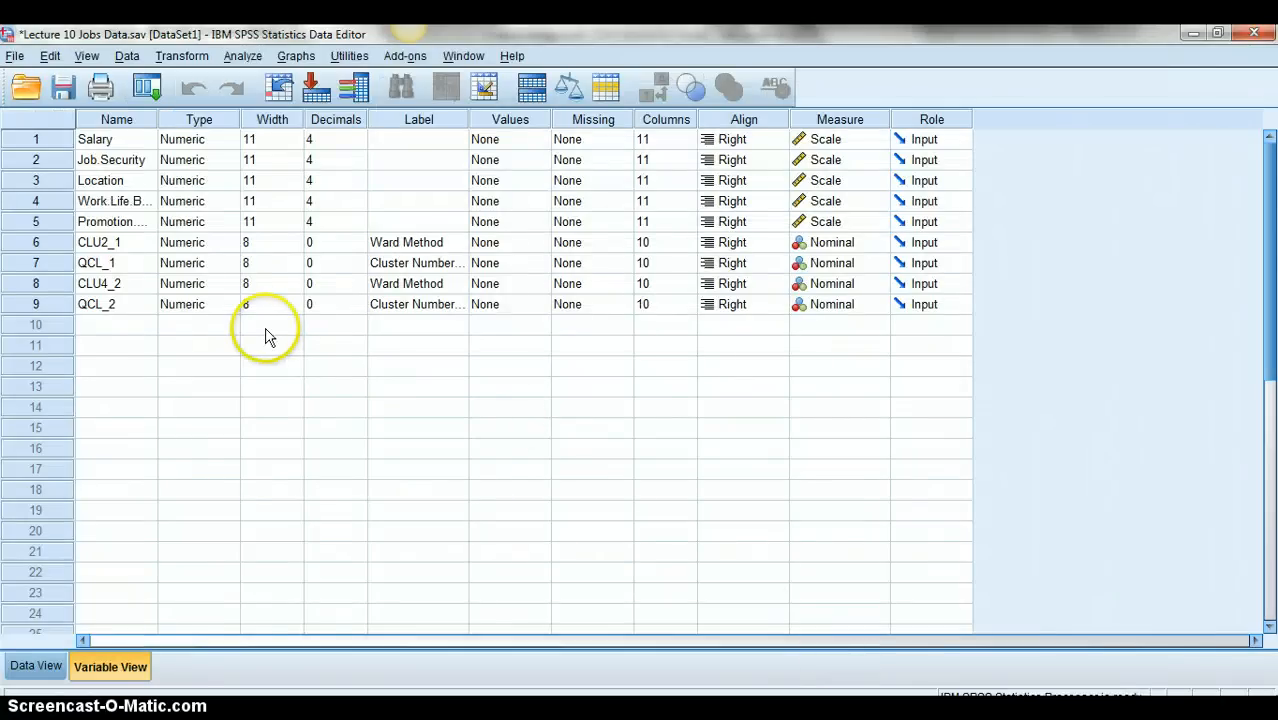
double_click(468, 119)
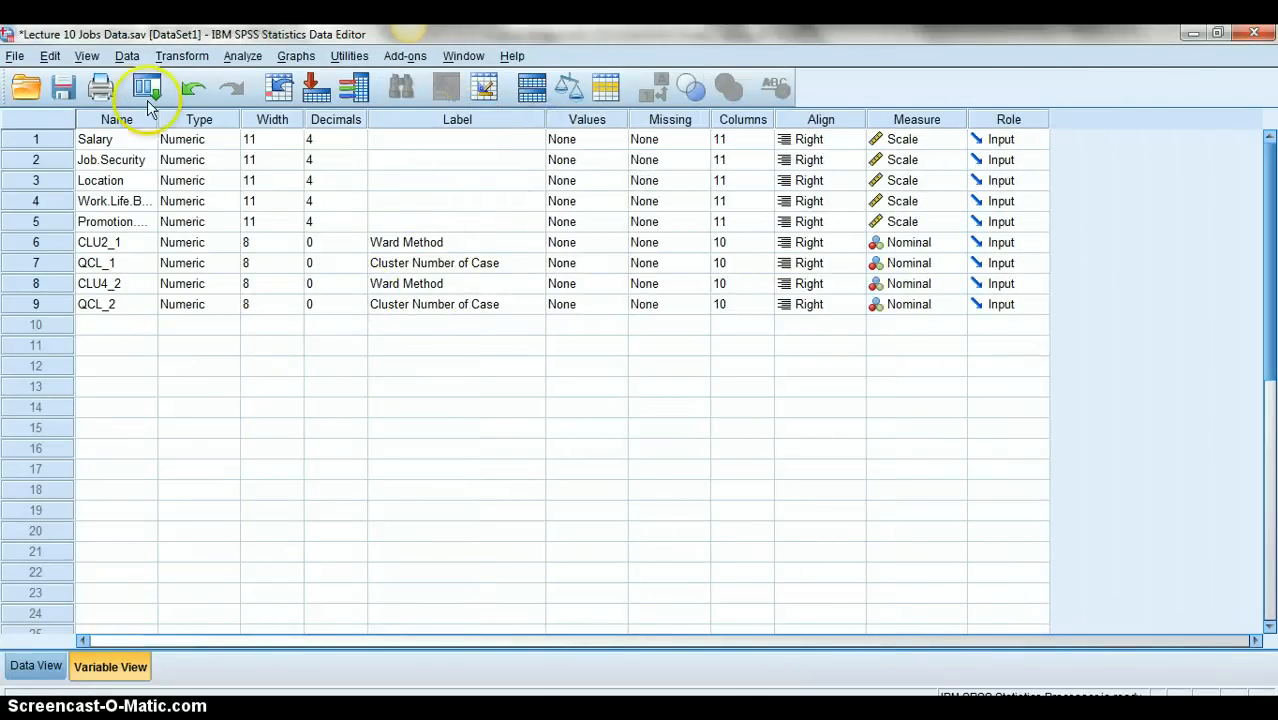
drag(157, 119, 288, 120)
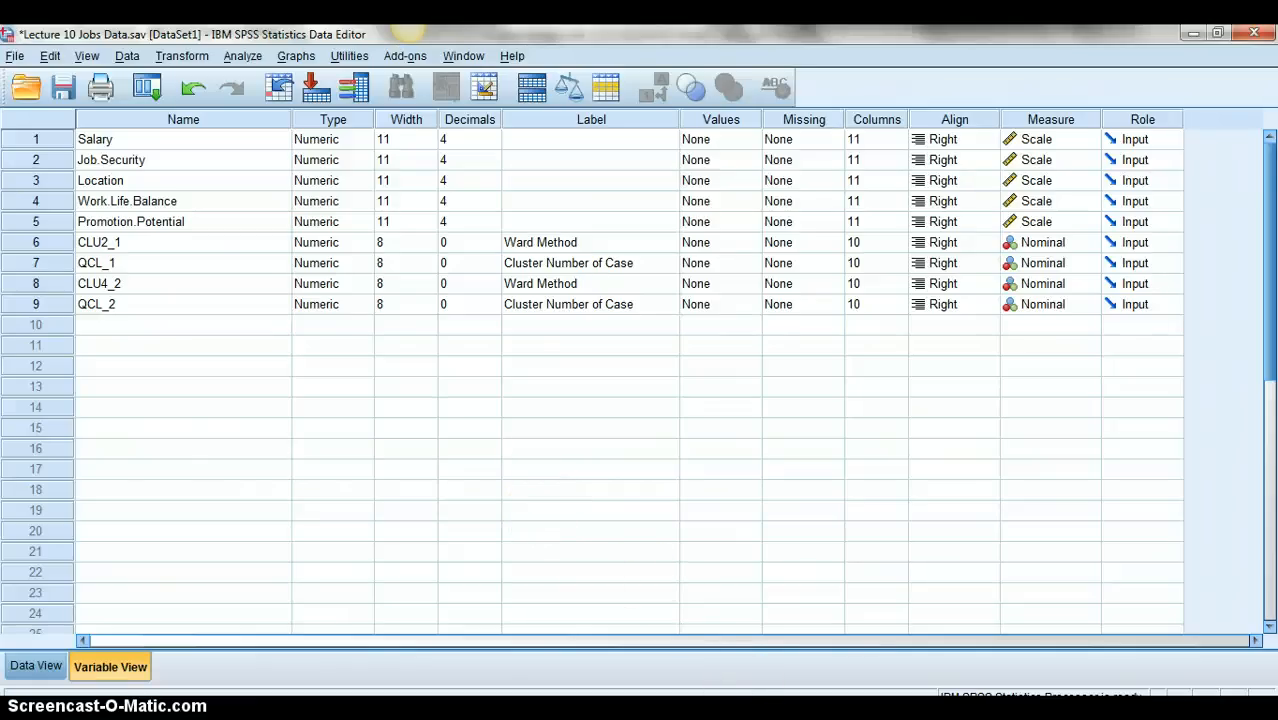
Return to the SPSS output and remove the two-cluster row and column variables from the Crosstabs setup
key(alt+Tab)
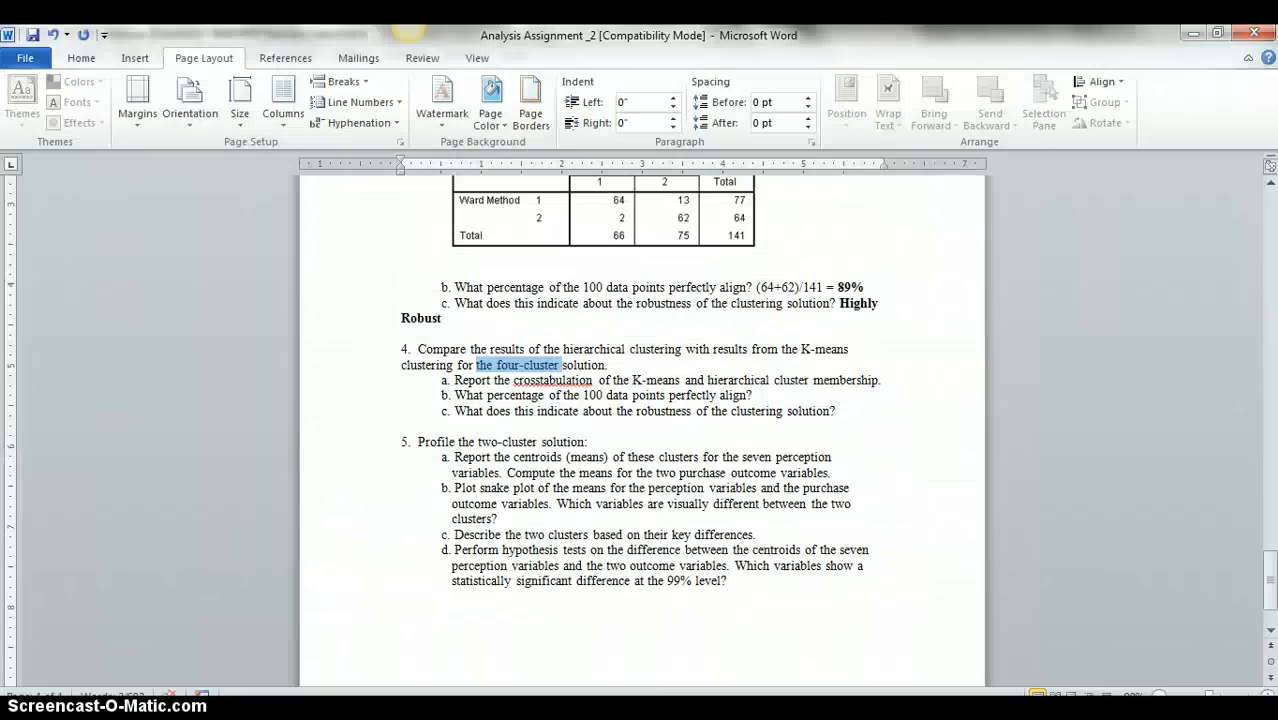
click(606, 420)
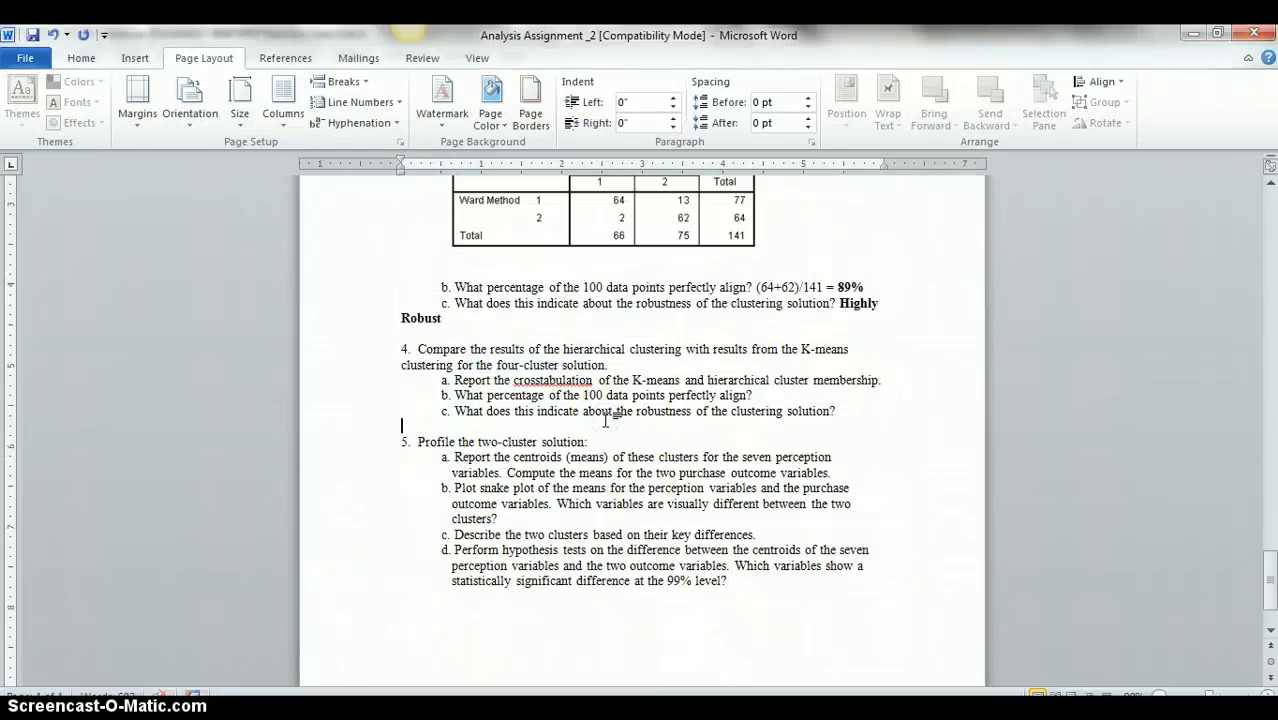
click(692, 608)
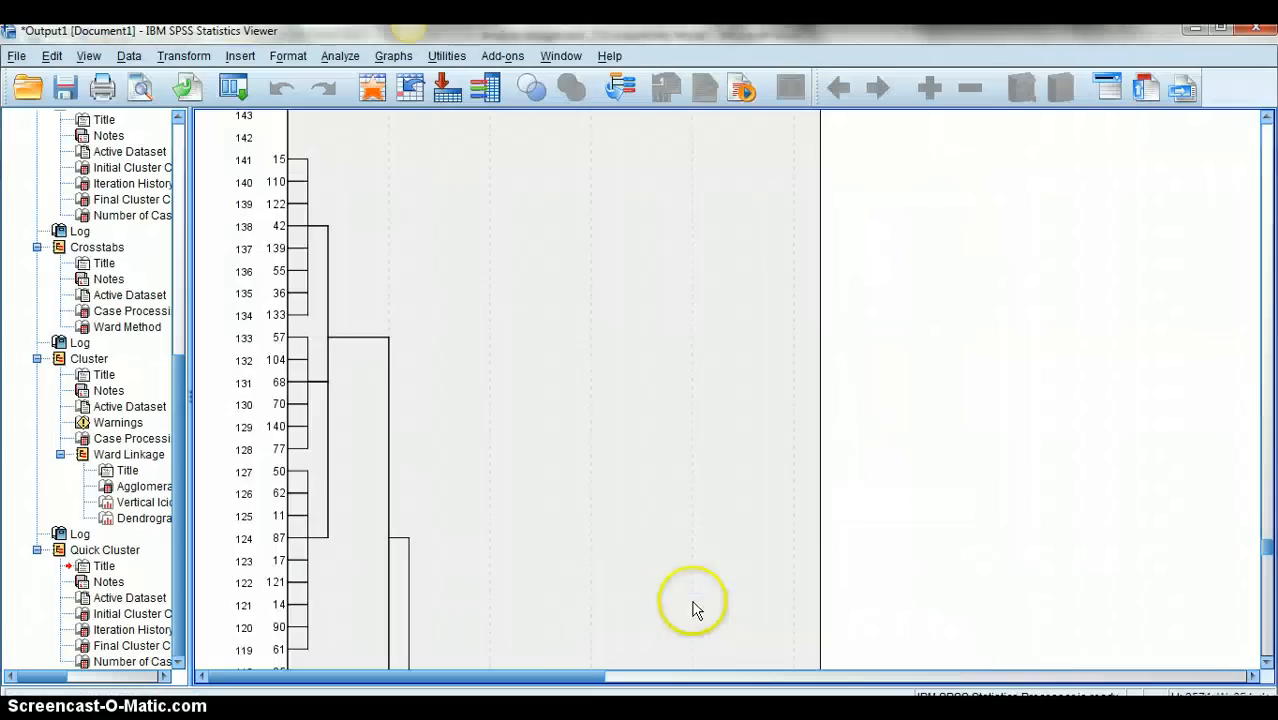
click(340, 56)
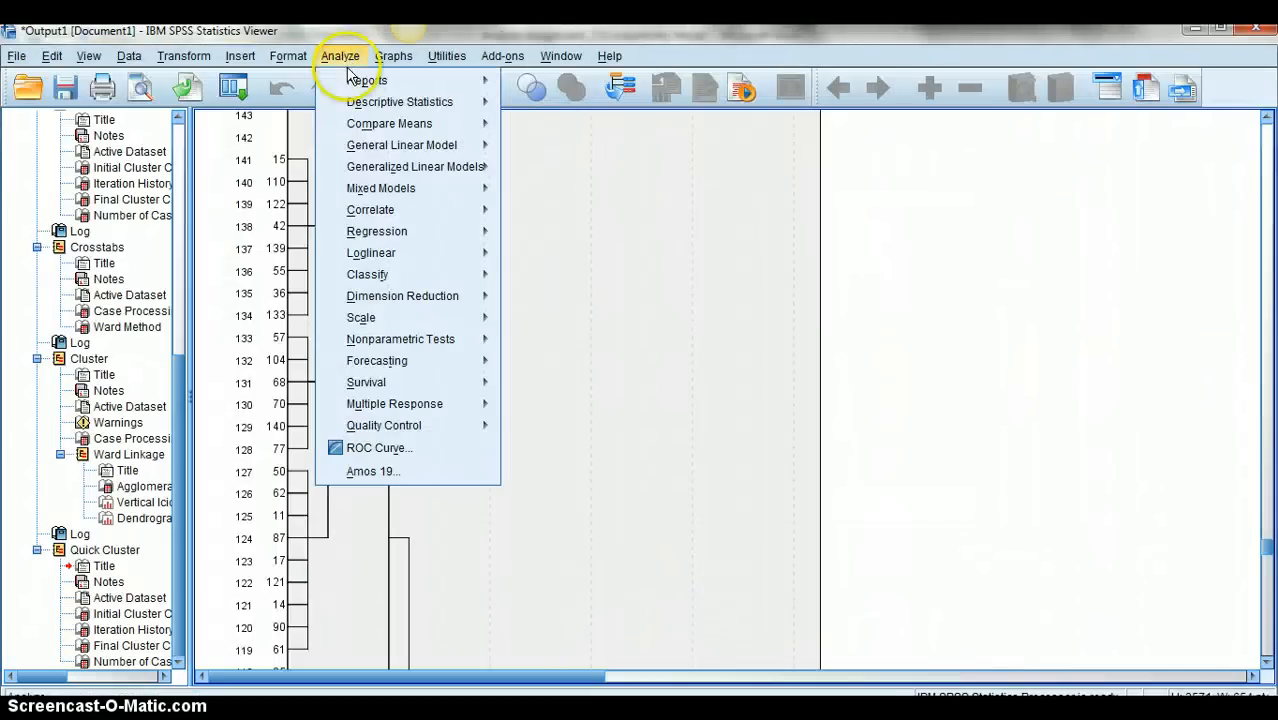
mouse_move(368, 104)
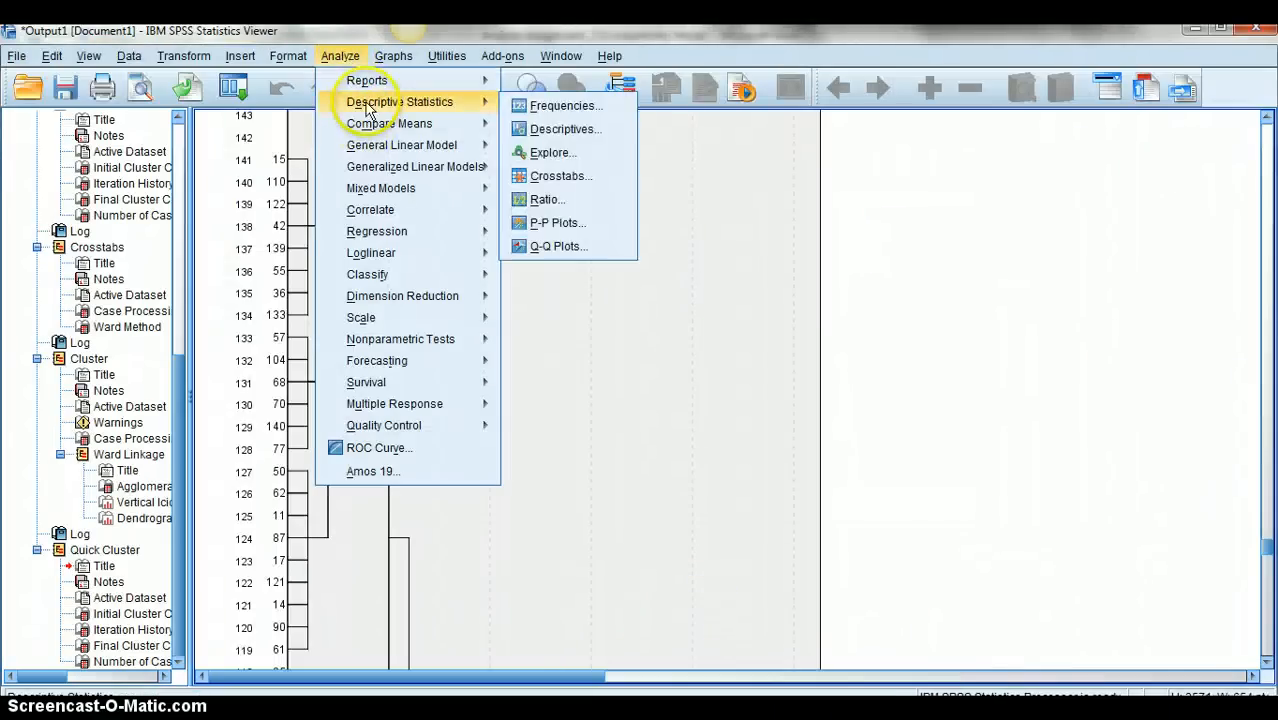
click(604, 178)
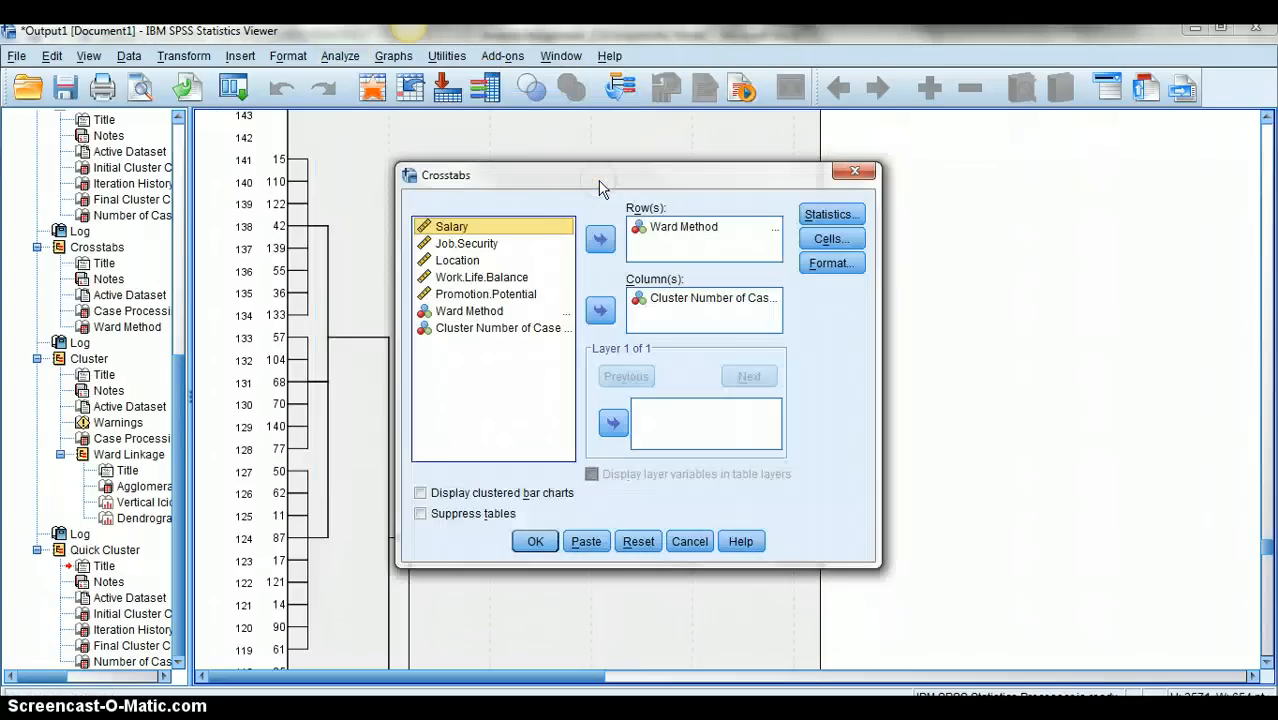
click(665, 226)
click(603, 240)
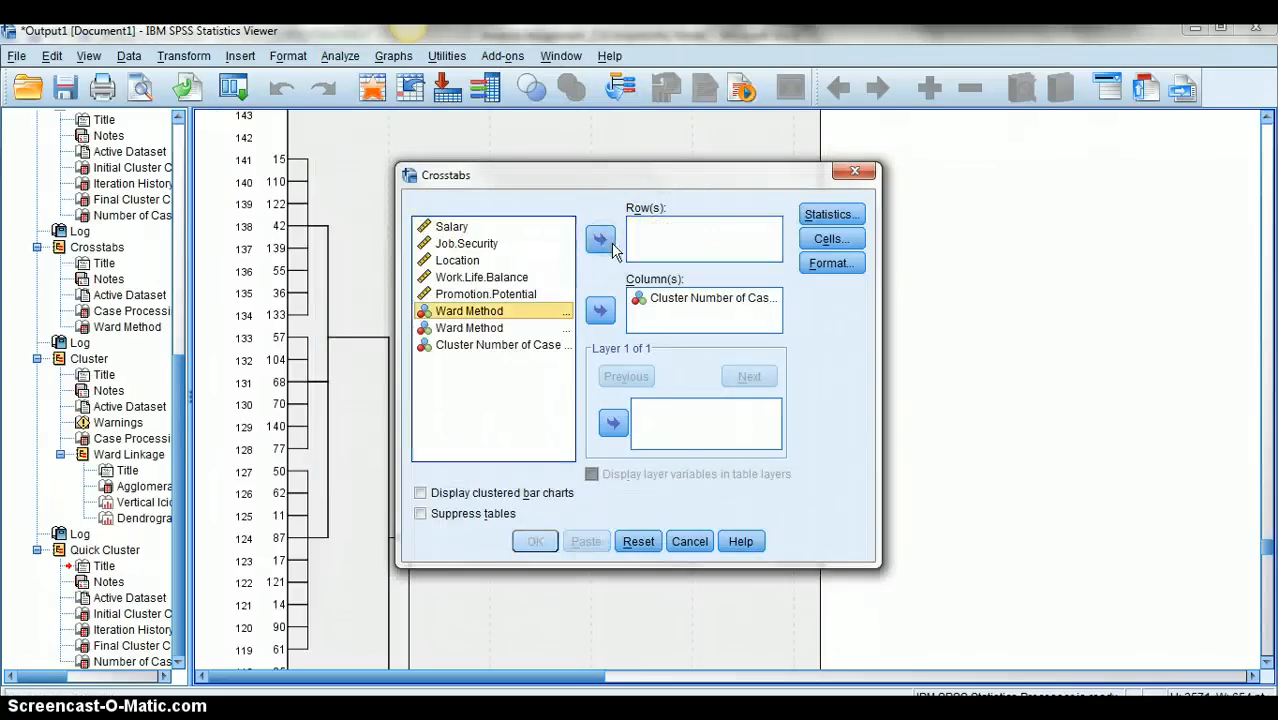
click(690, 298)
click(606, 311)
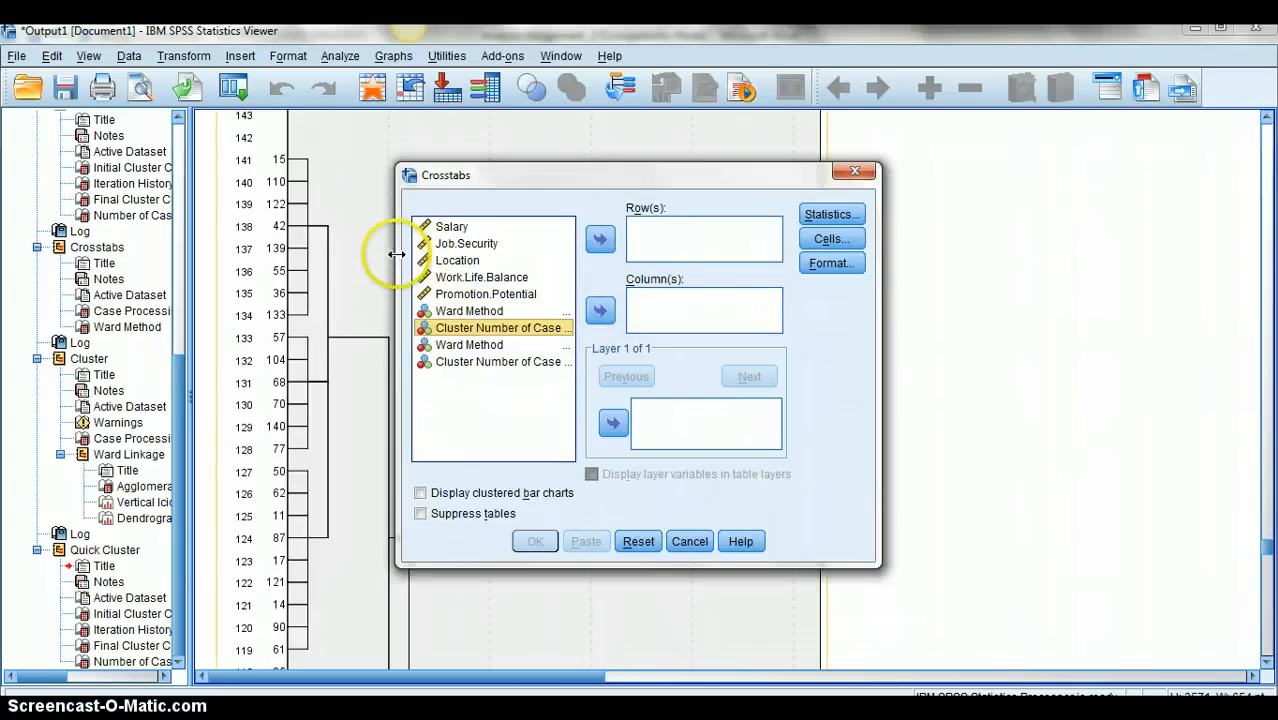
Widen the Crosstabs dialog and run the crosstabulation with CLU4_2 as the row and QCL_2 as the column variable
drag(395, 262, 118, 262)
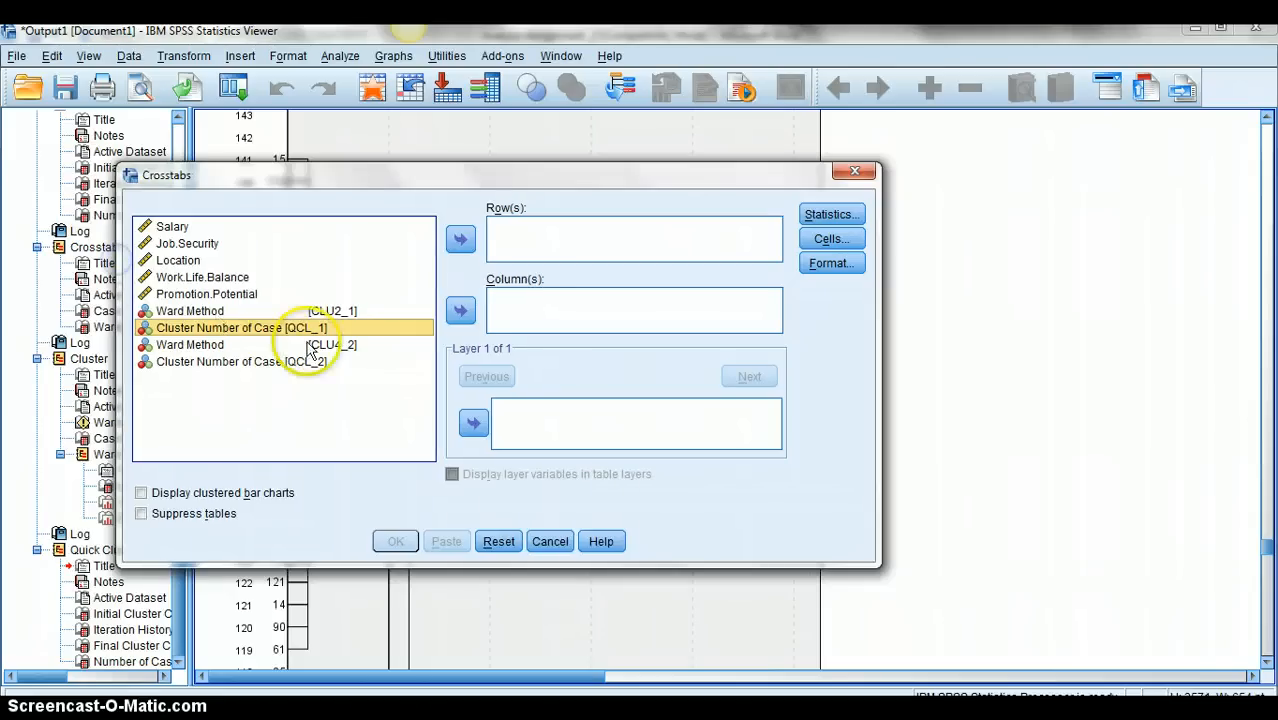
click(343, 345)
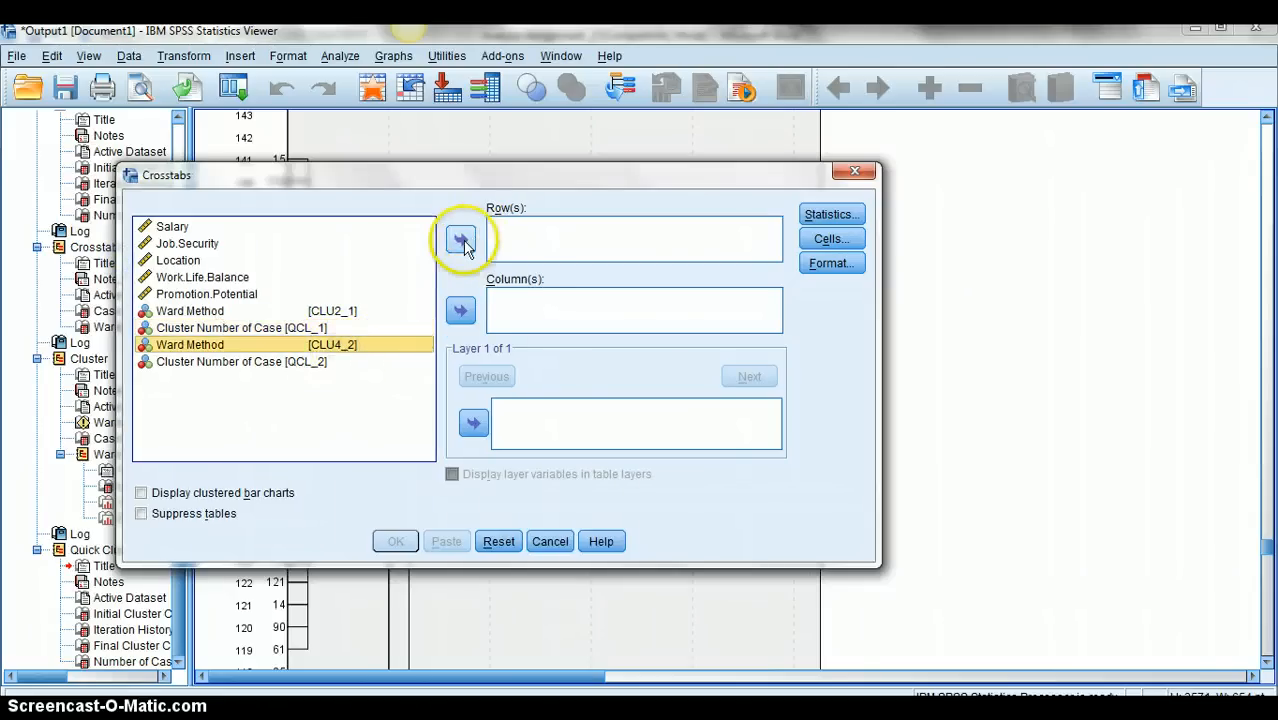
click(460, 239)
click(313, 350)
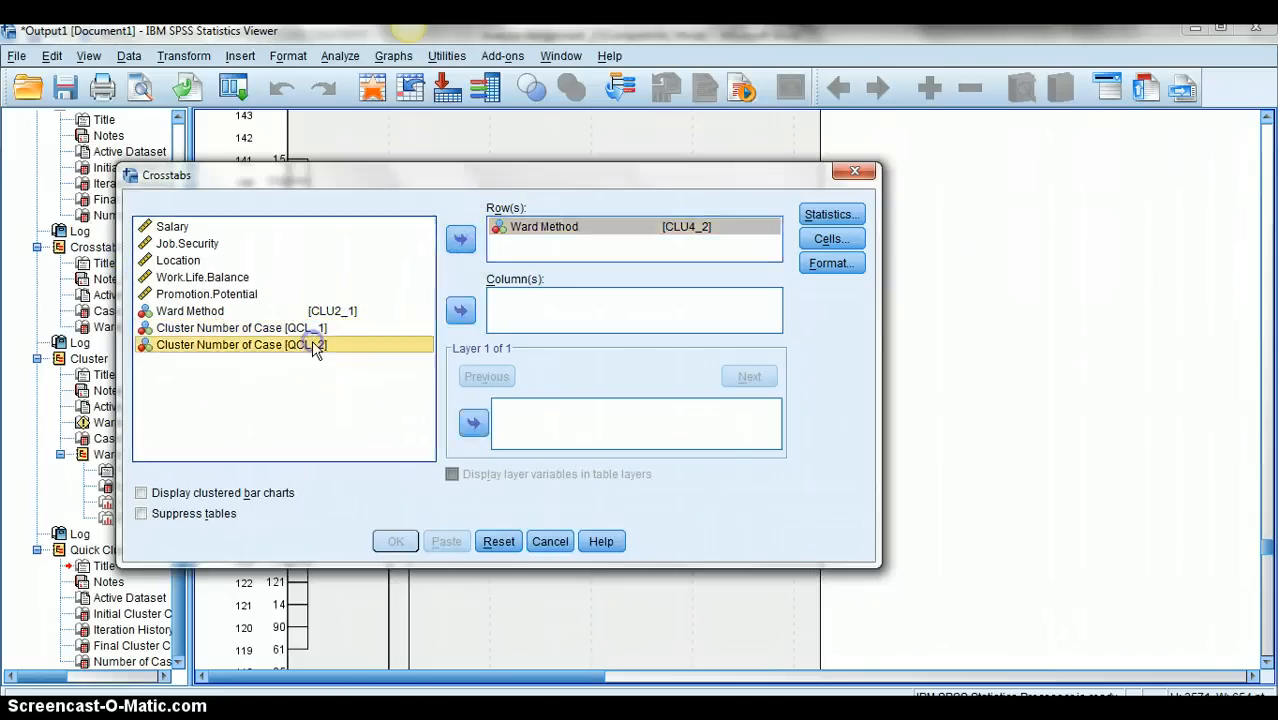
click(461, 311)
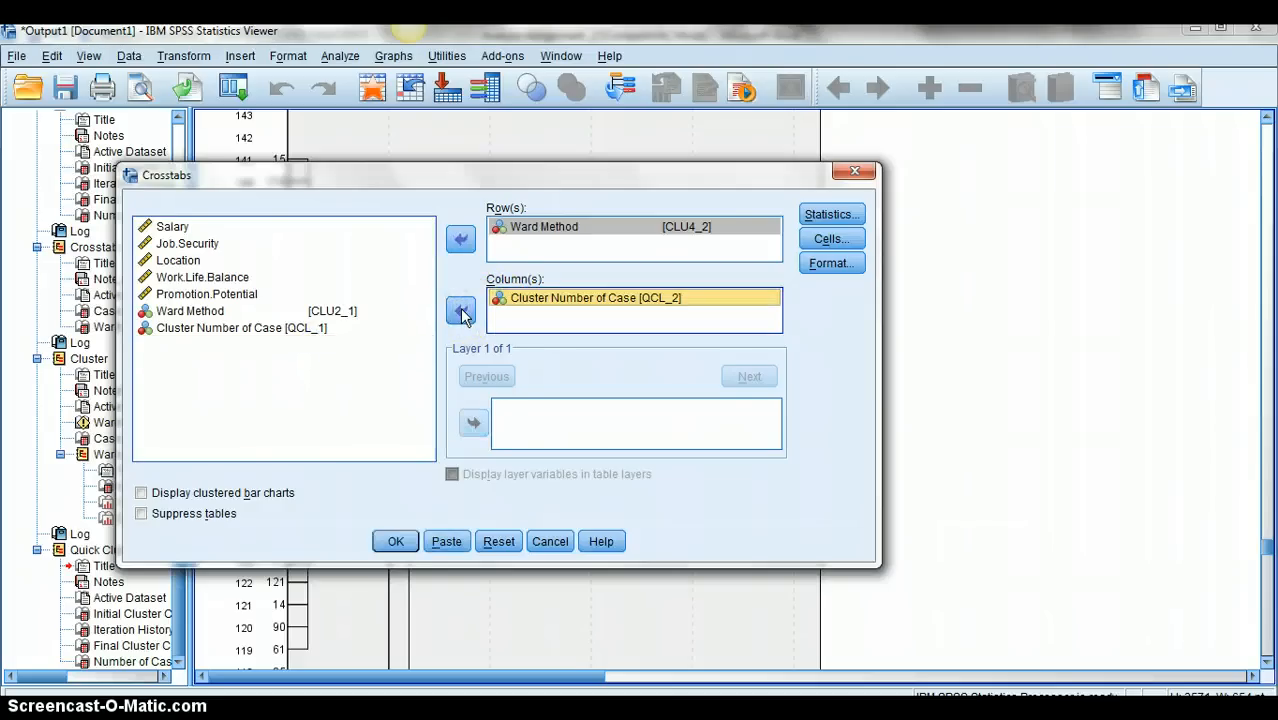
click(390, 548)
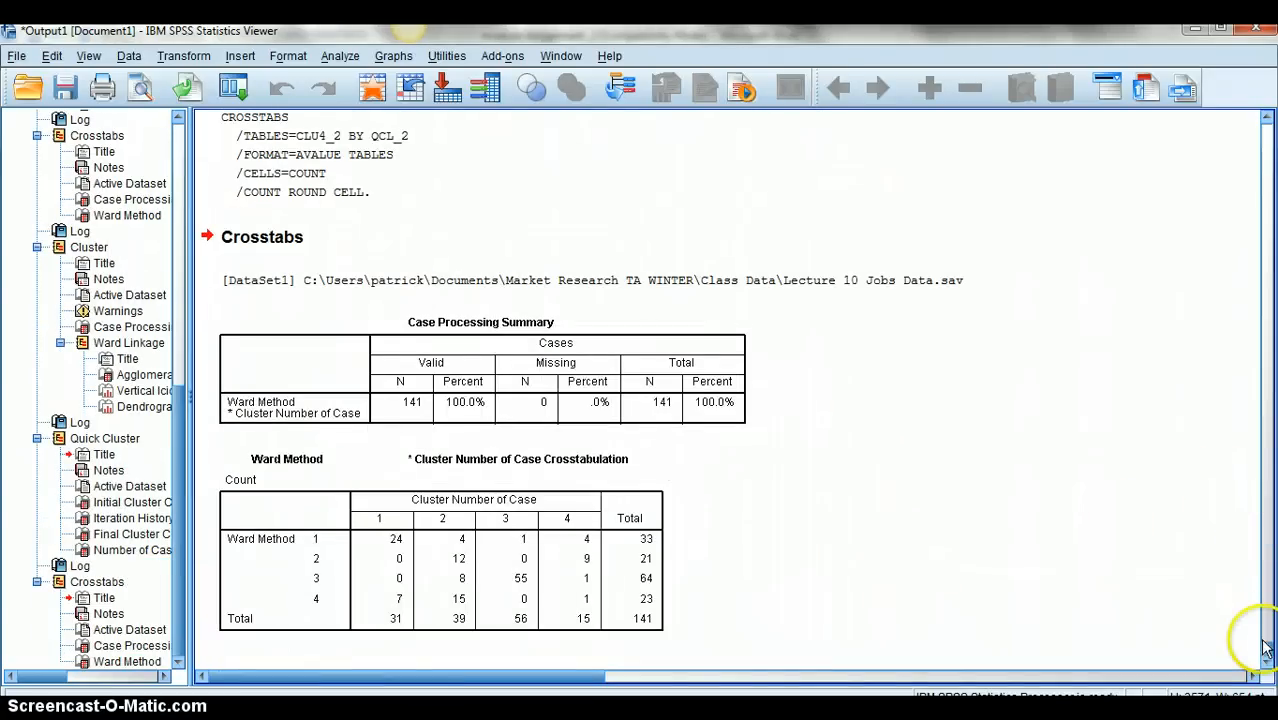
Capture the four-cluster Ward Method by Cluster Number of Case crosstabulation with Snipping Tool, then switch to the Word assignment
click(884, 718)
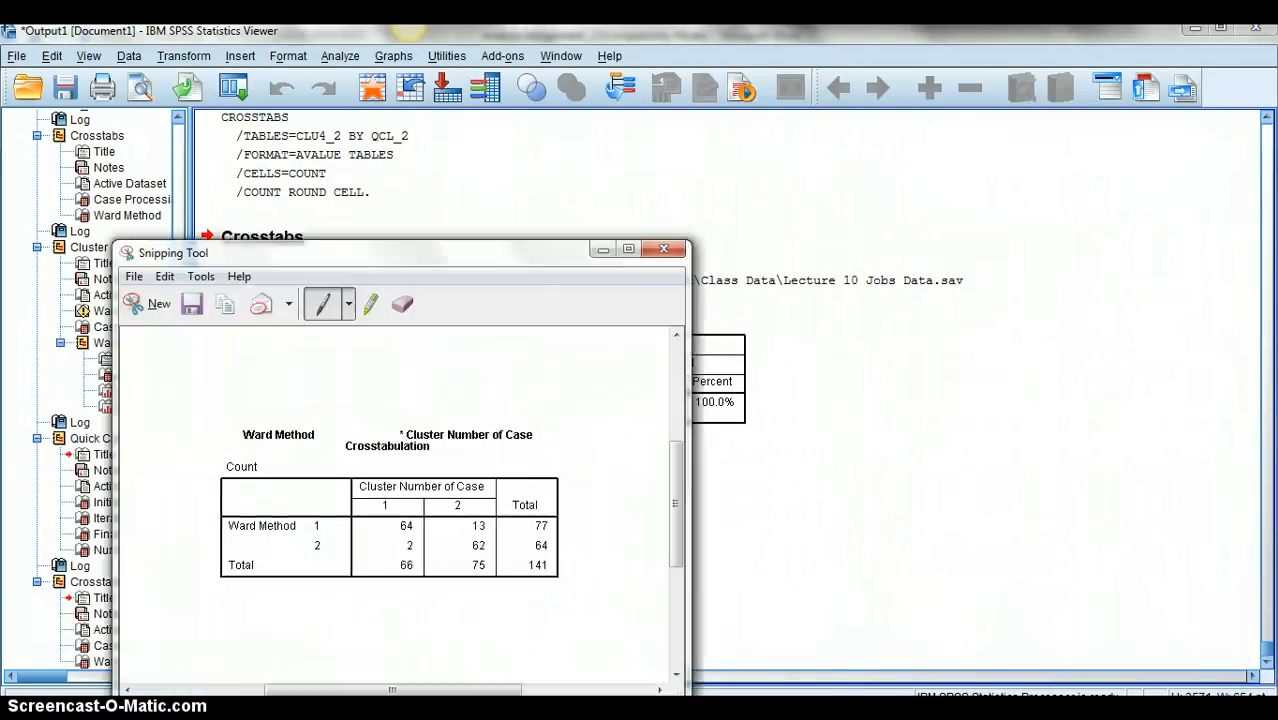
click(158, 303)
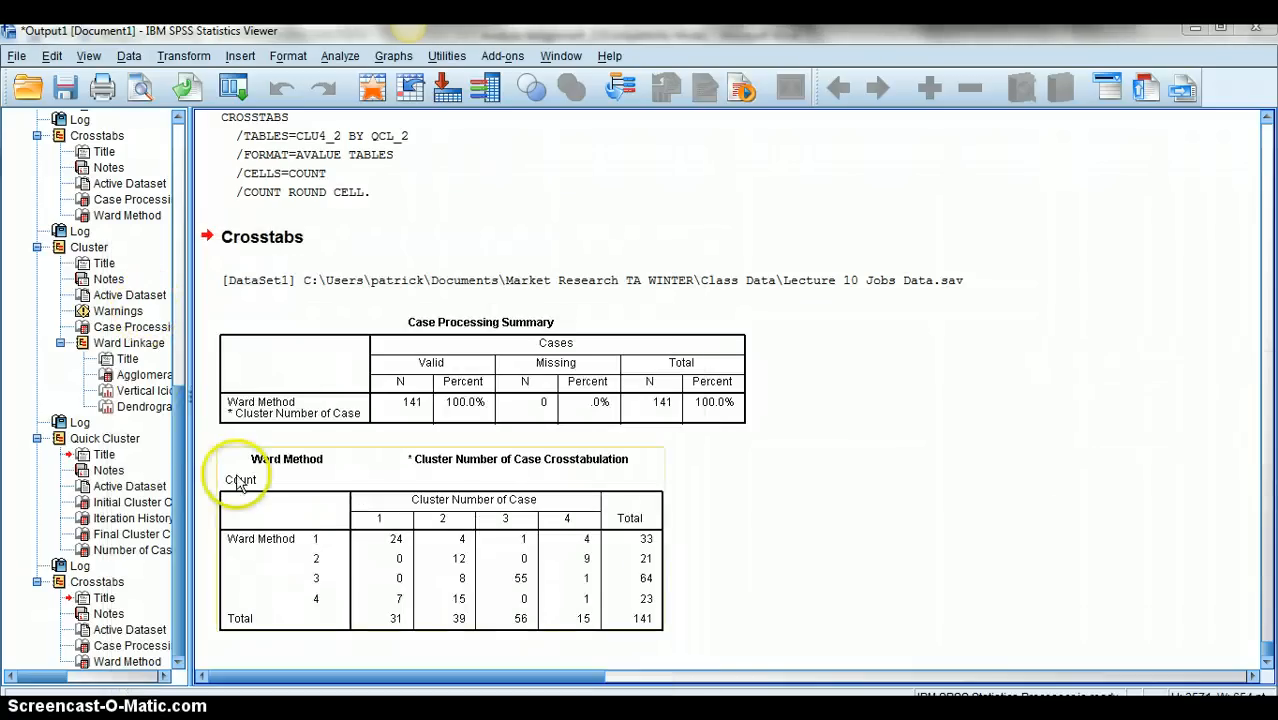
drag(201, 433, 698, 655)
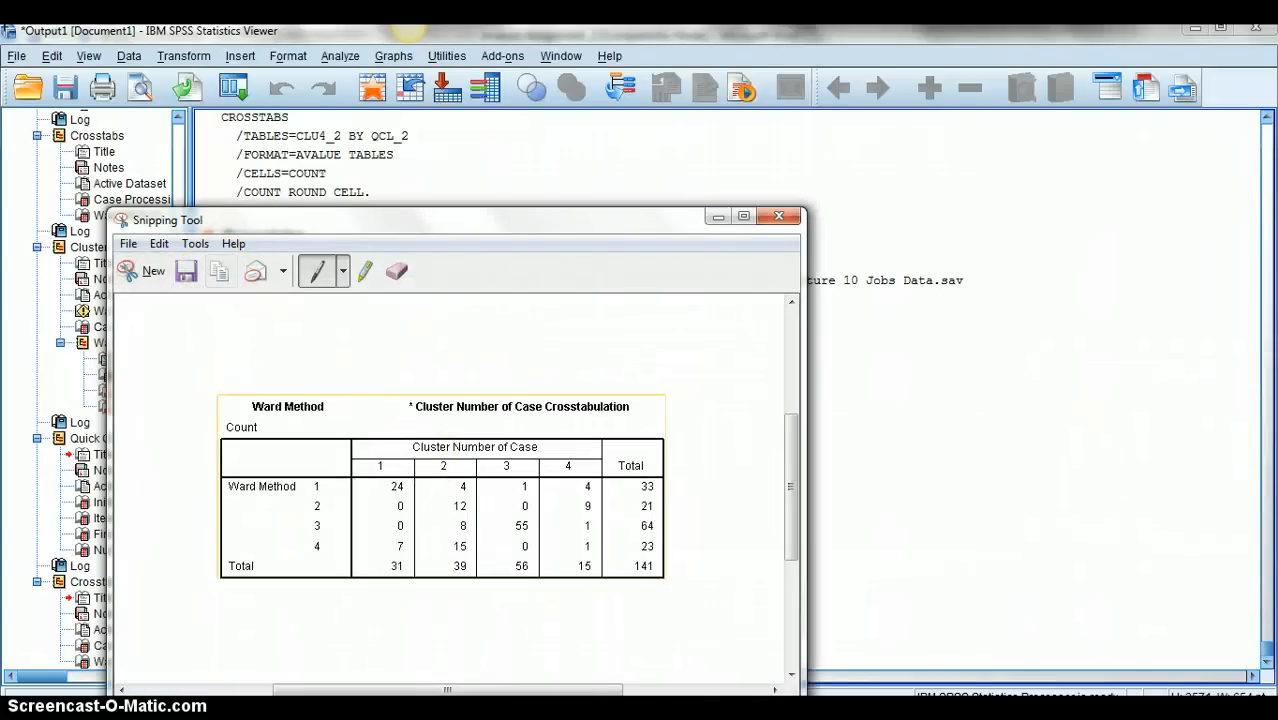
click(565, 712)
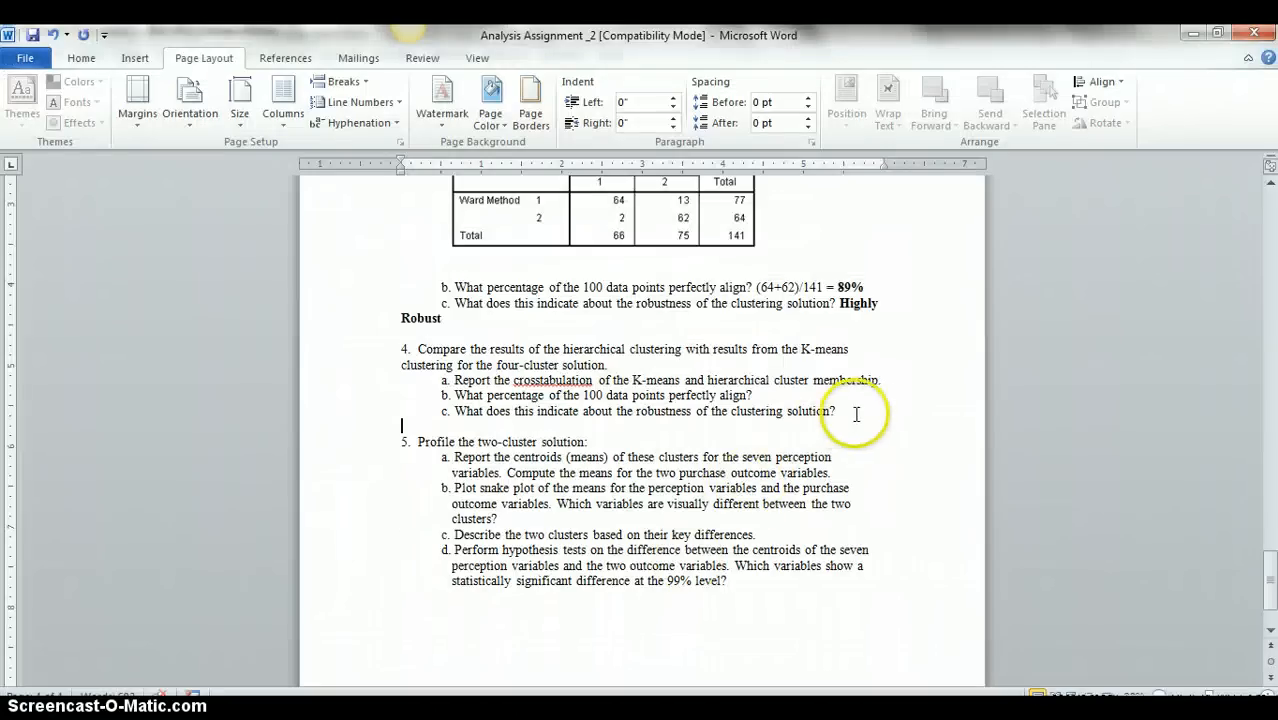
Insert the captured four-cluster crosstabulation on a new line below question 4a
click(893, 380)
key(Return)
key(Return)
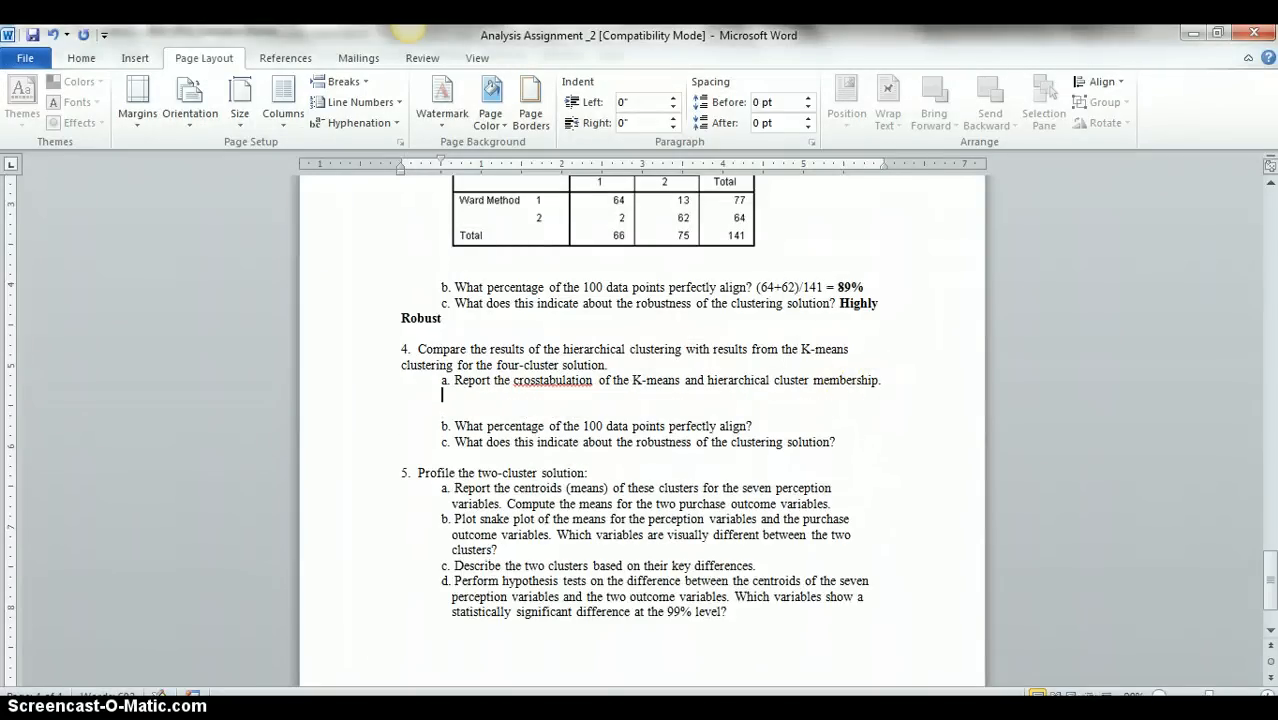
key(ctrl+v)
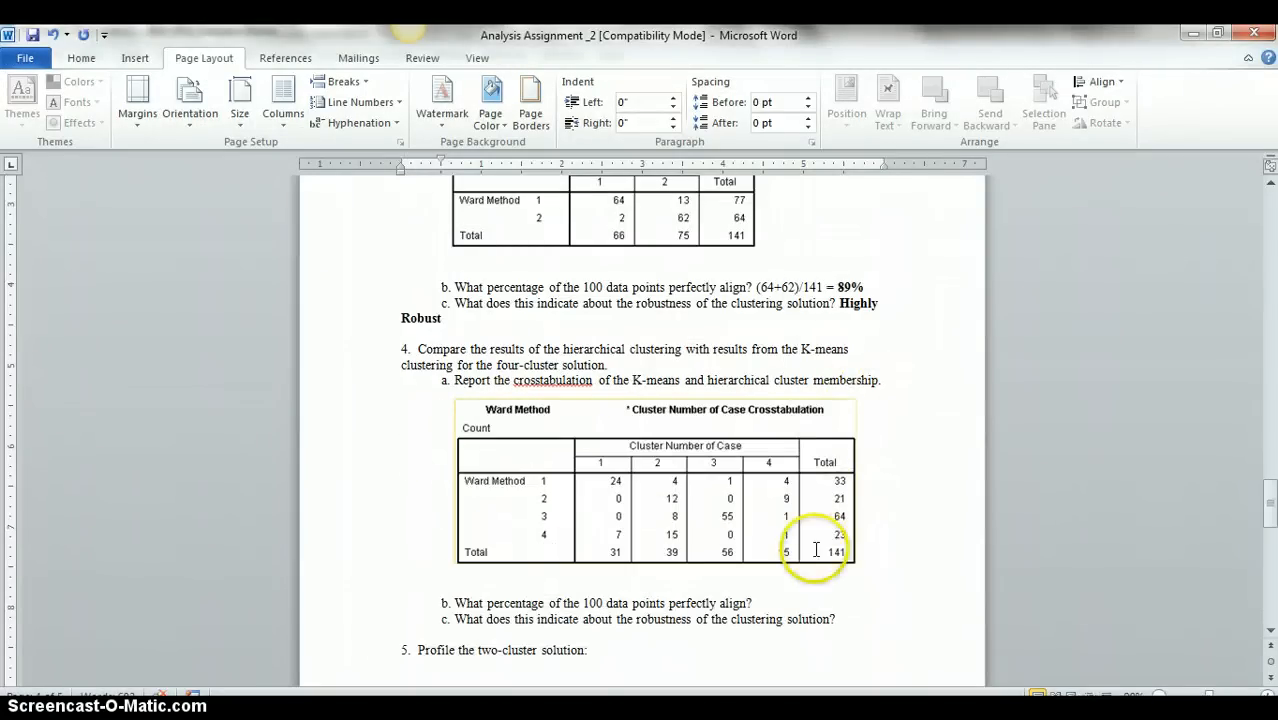
Enter the alignment formula "(24+12+55+1)/141 =" after question 4b
click(775, 600)
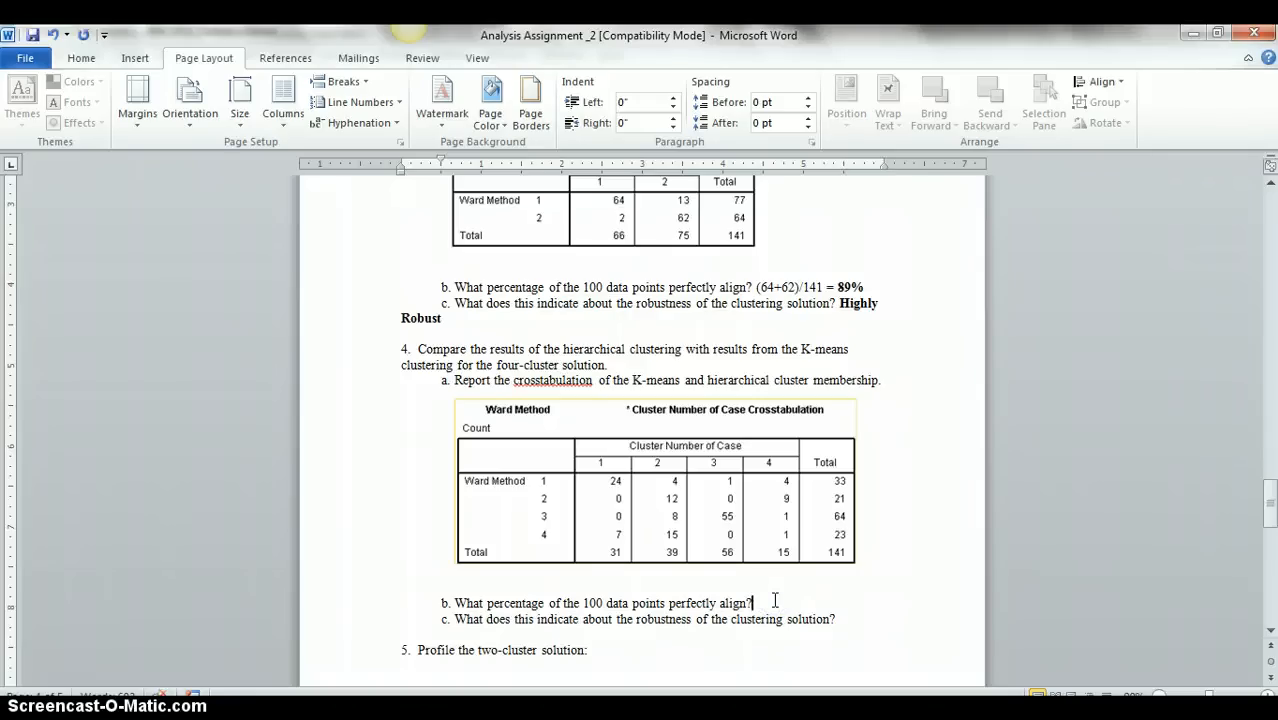
click(767, 600)
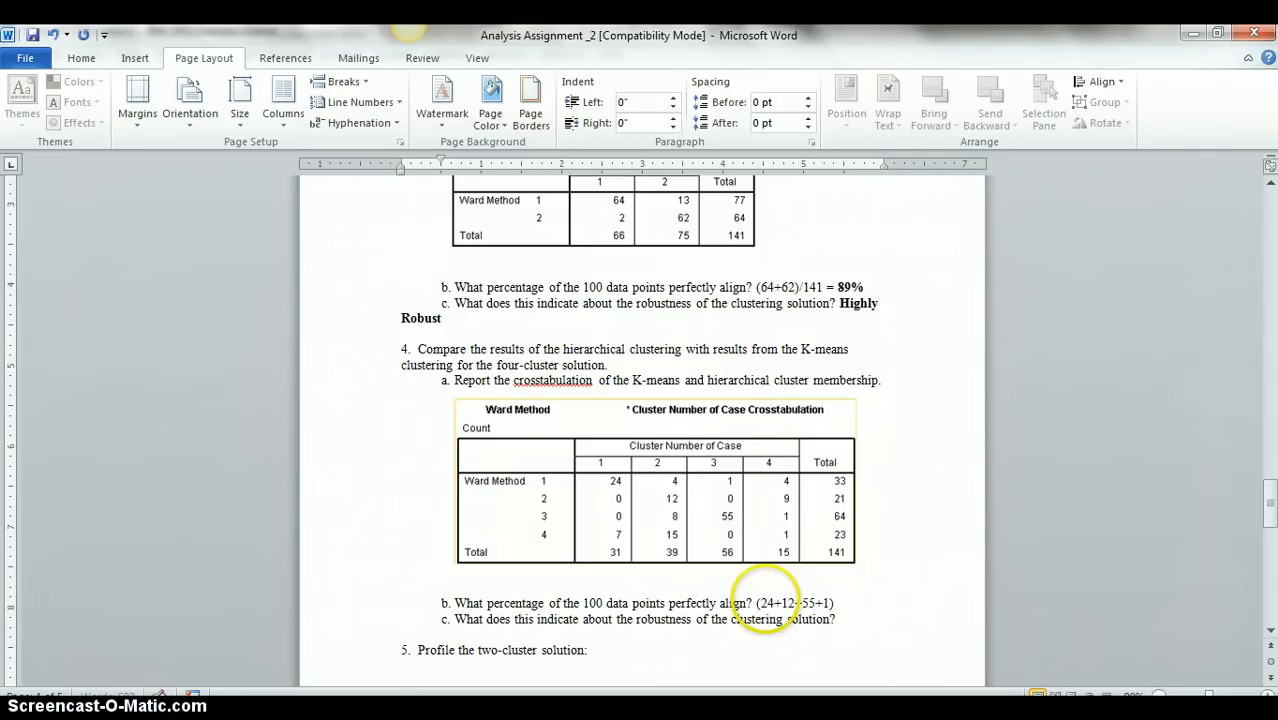
text(/141 =)
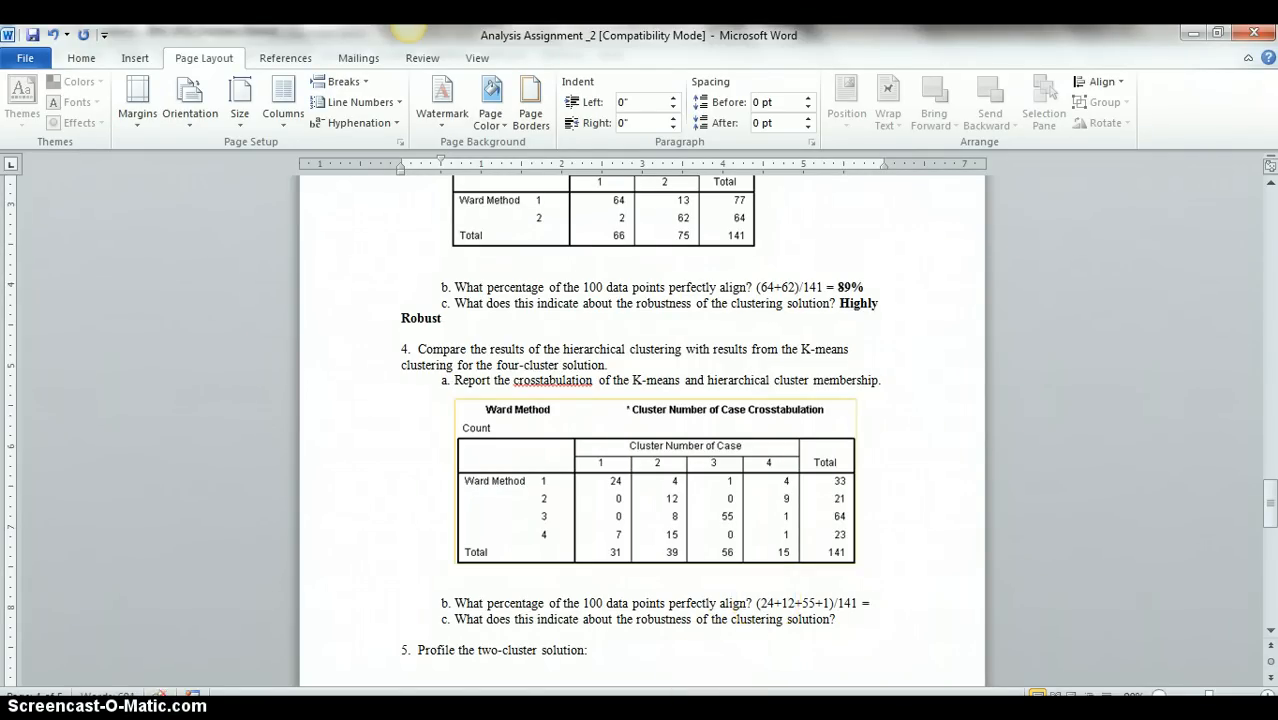
Calculate (24+12+55+1)/141 in Calculator, then return to Word and add 65% in bold after the question 4b formula
click(740, 717)
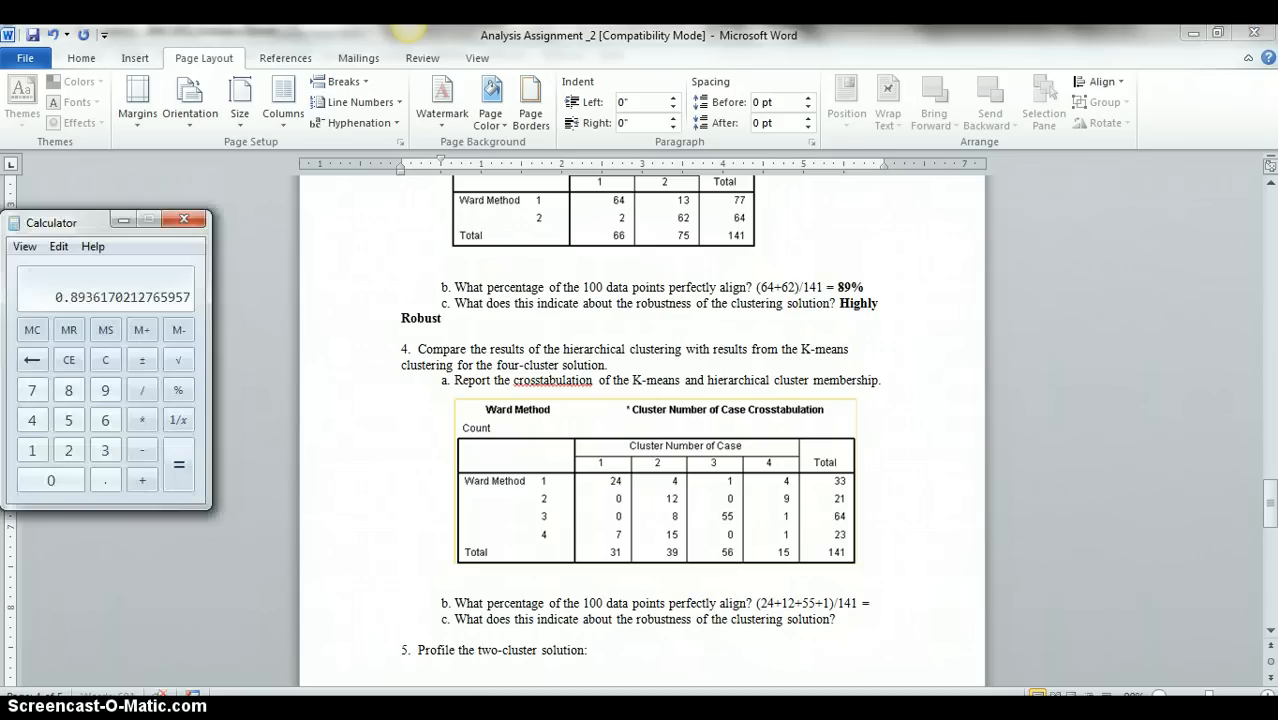
click(105, 360)
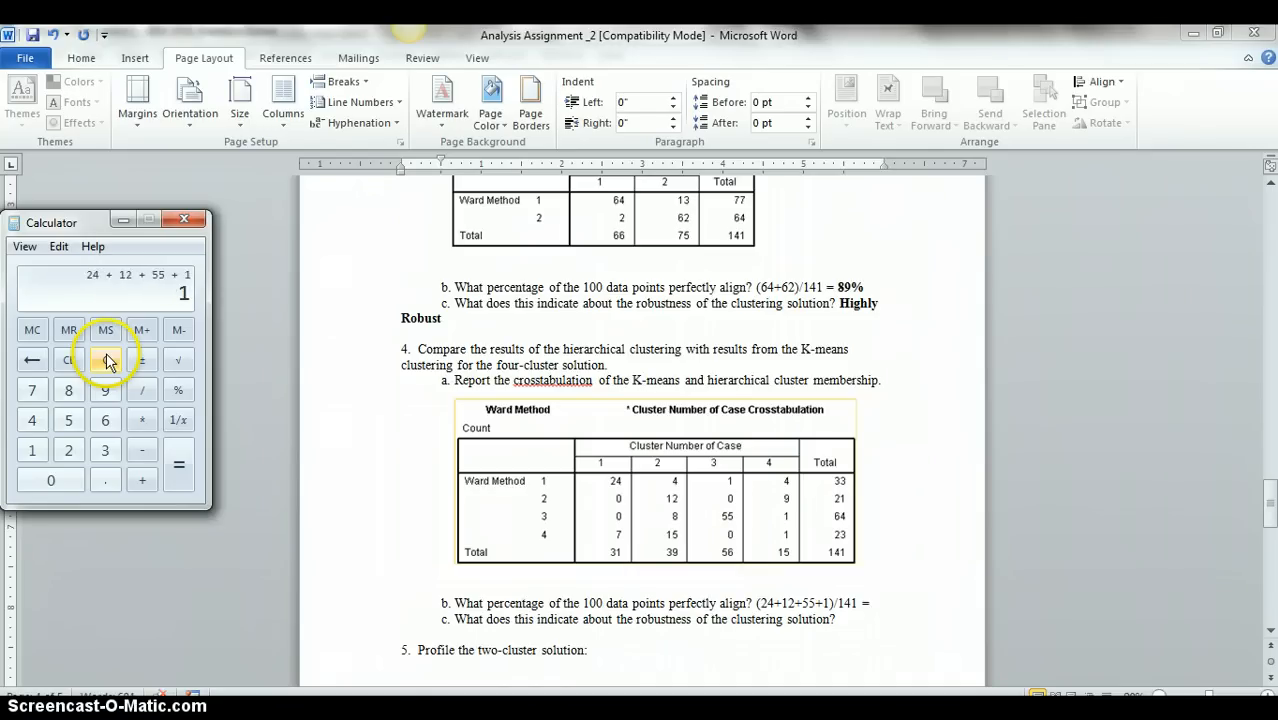
key(plus)
key(Return)
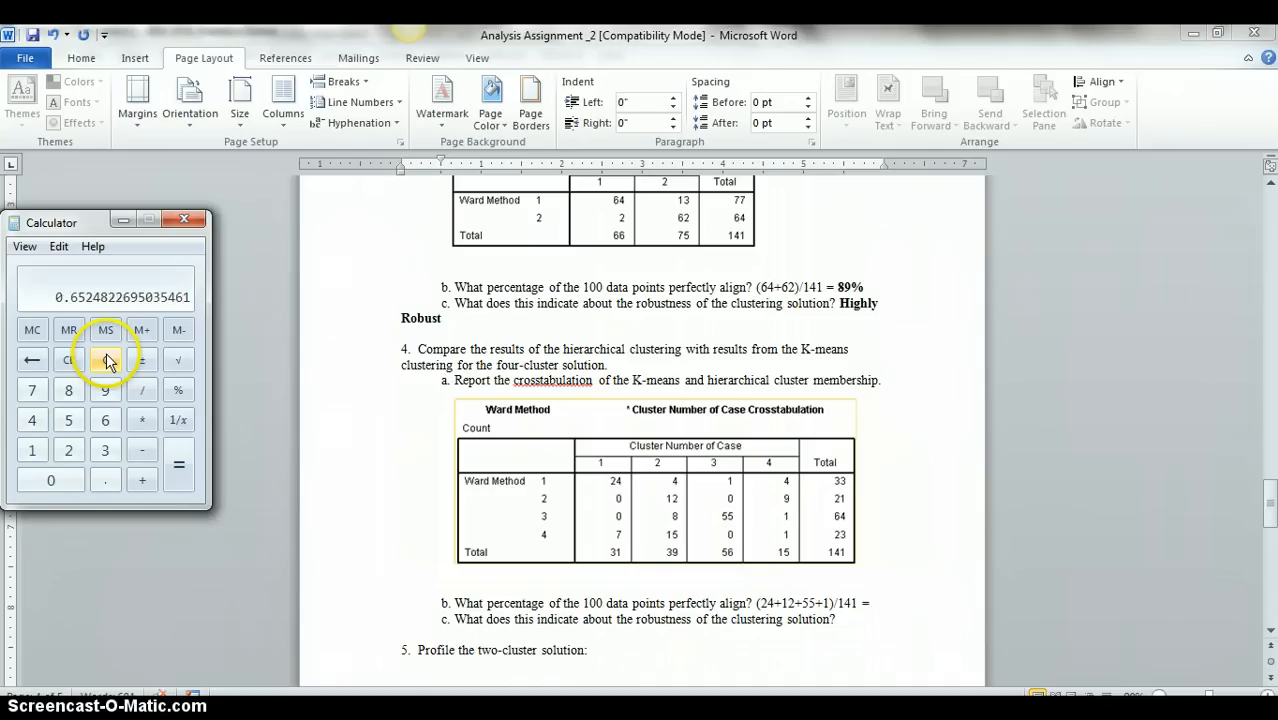
click(883, 610)
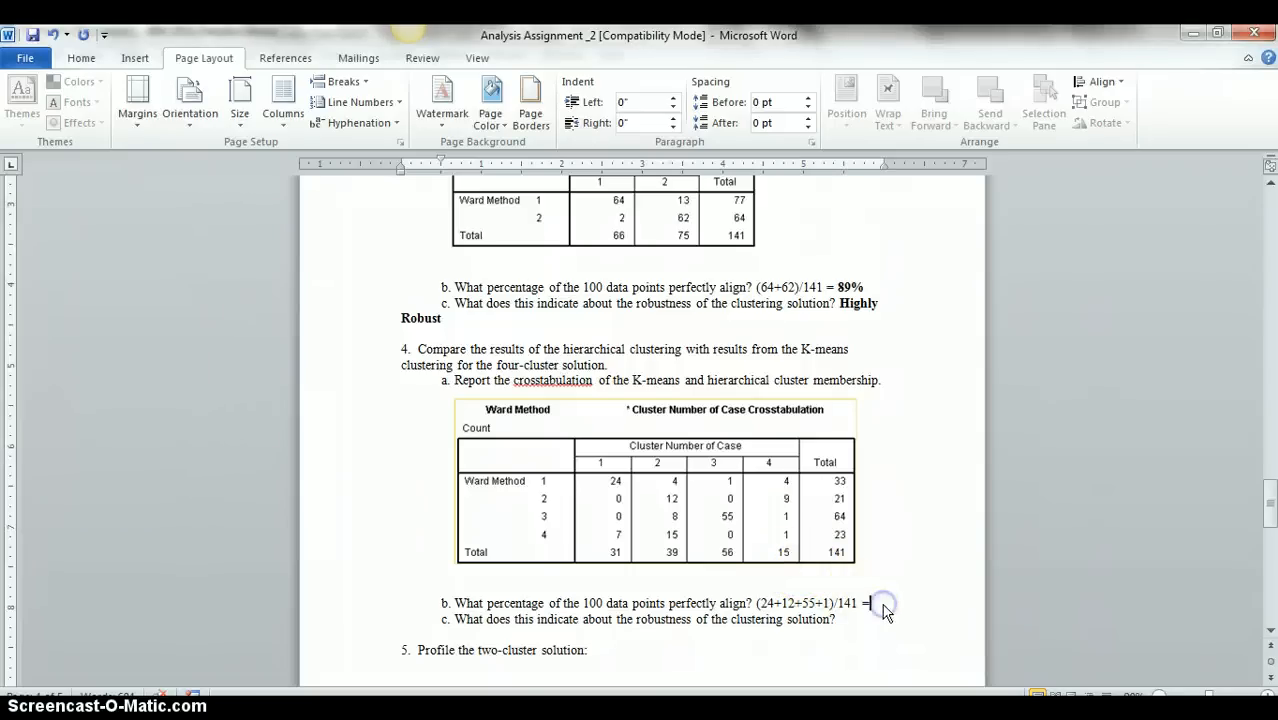
text(65%)
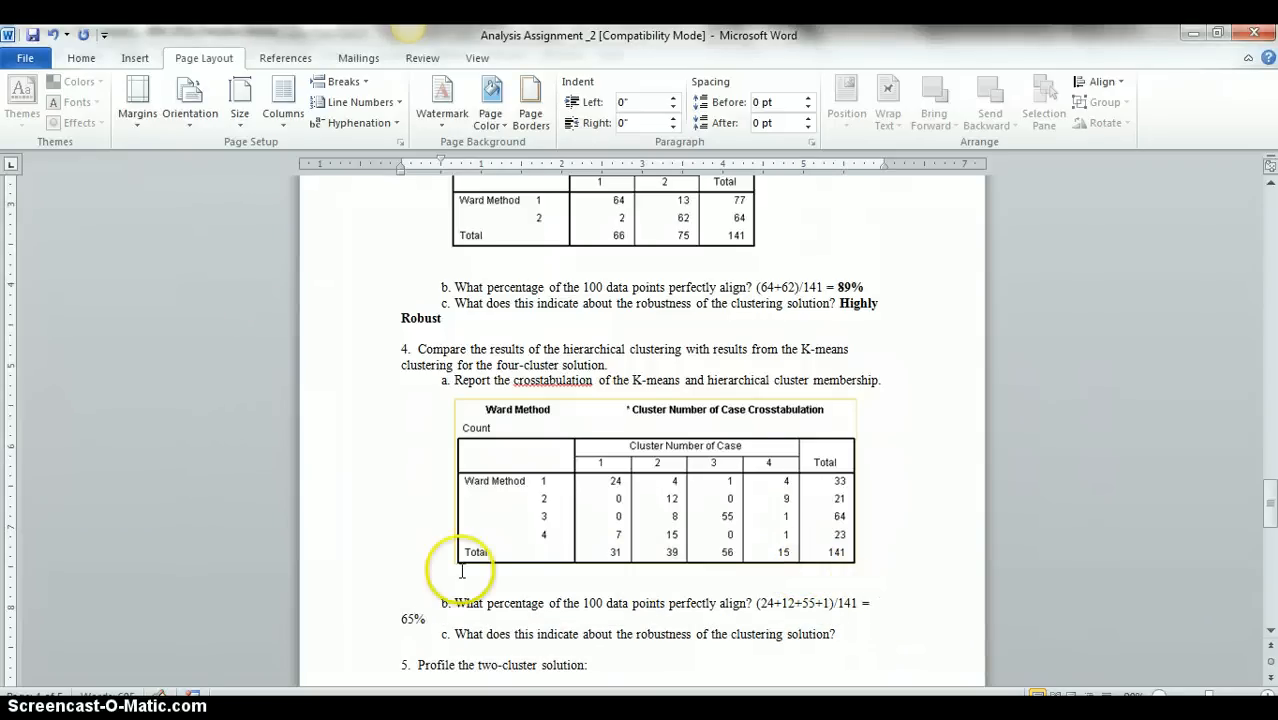
drag(426, 618, 398, 618)
key(ctrl+b)
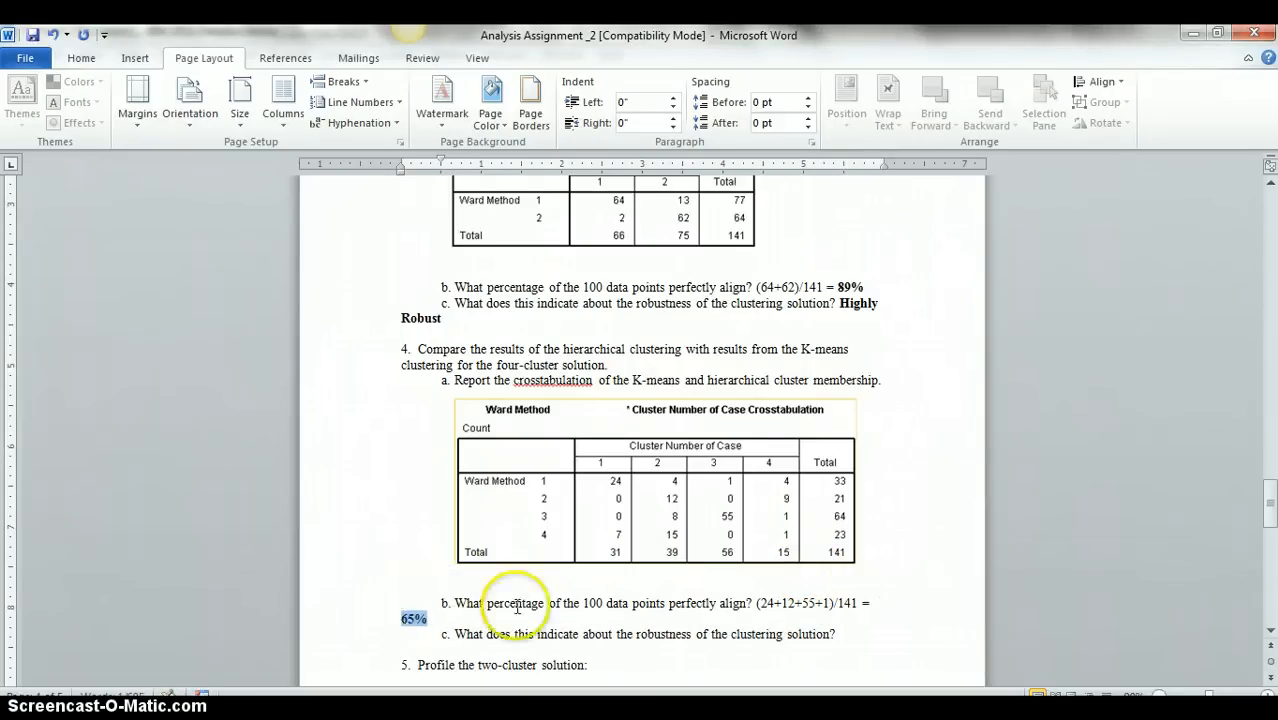
Answer question 4c with "Moderate Robustness" in bold
click(857, 634)
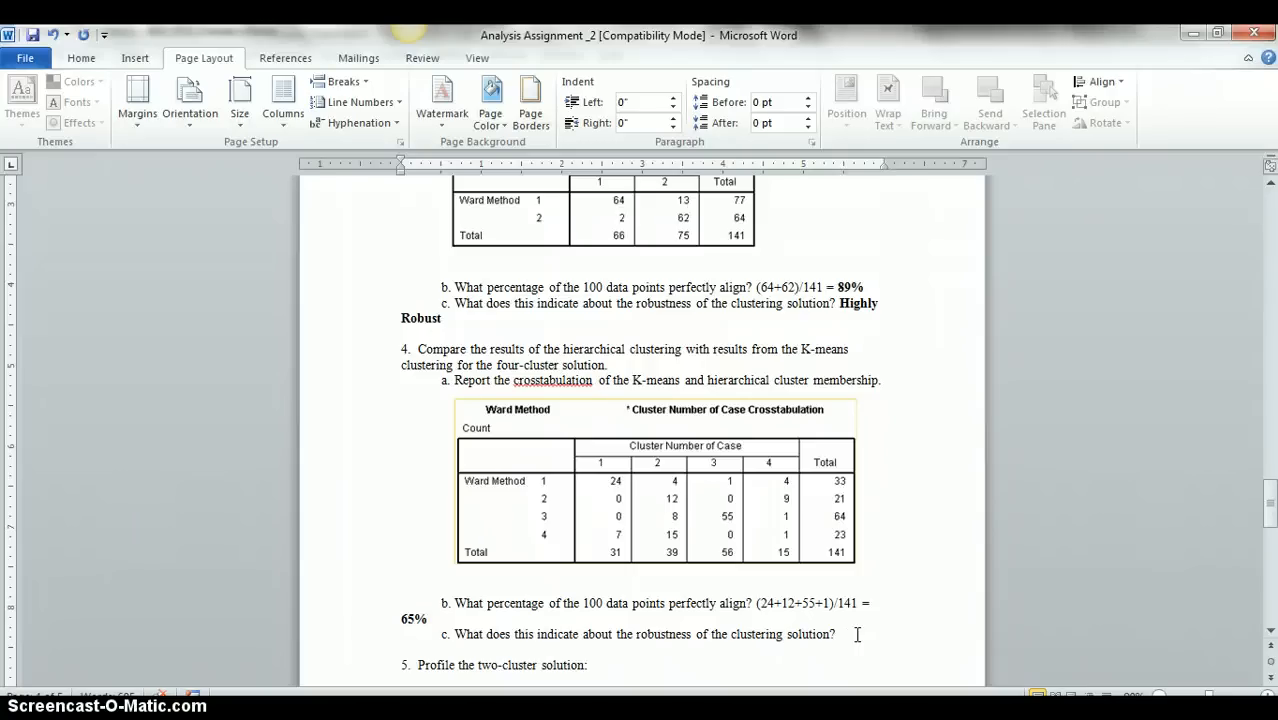
text(Moderate Robust)
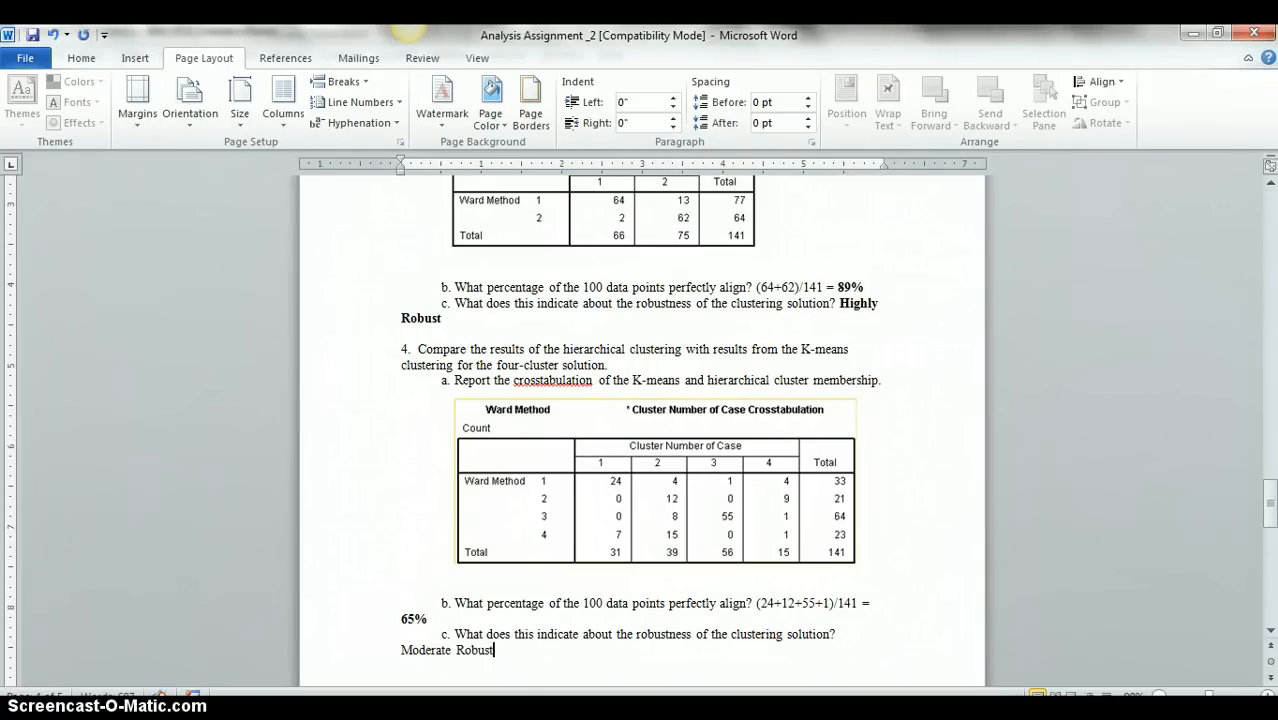
text(ness)
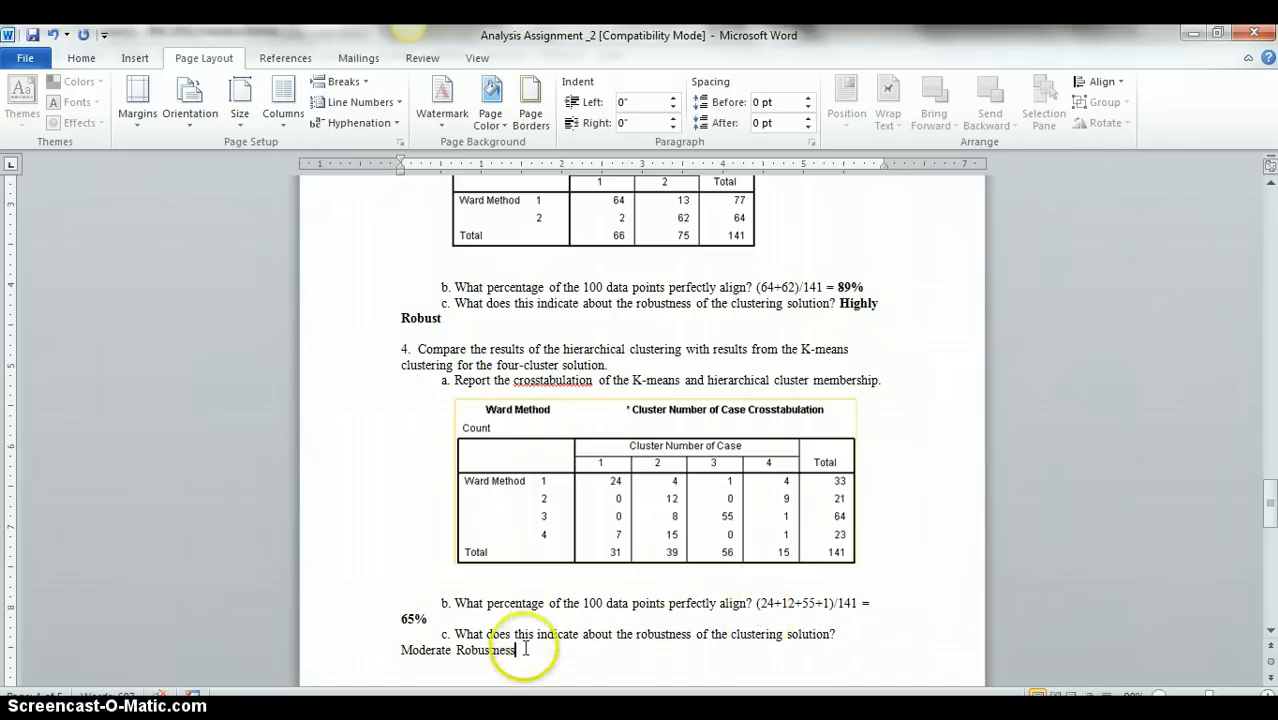
drag(522, 650, 420, 650)
key(ctrl+b)
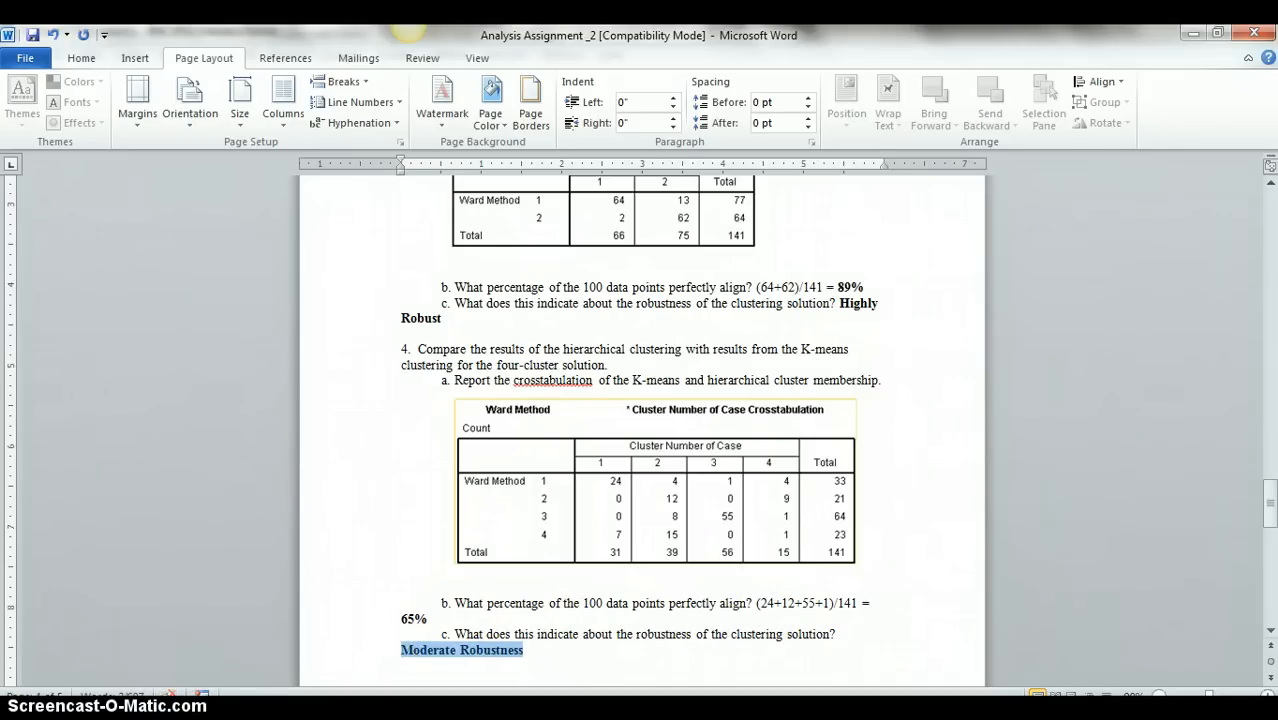
Review question 5, then switch to the SPSS output and set up Means with Salary through Promotion.Potential as the five dependent variables
drag(1270, 505, 1270, 525)
scroll(640, 430, down, 3)
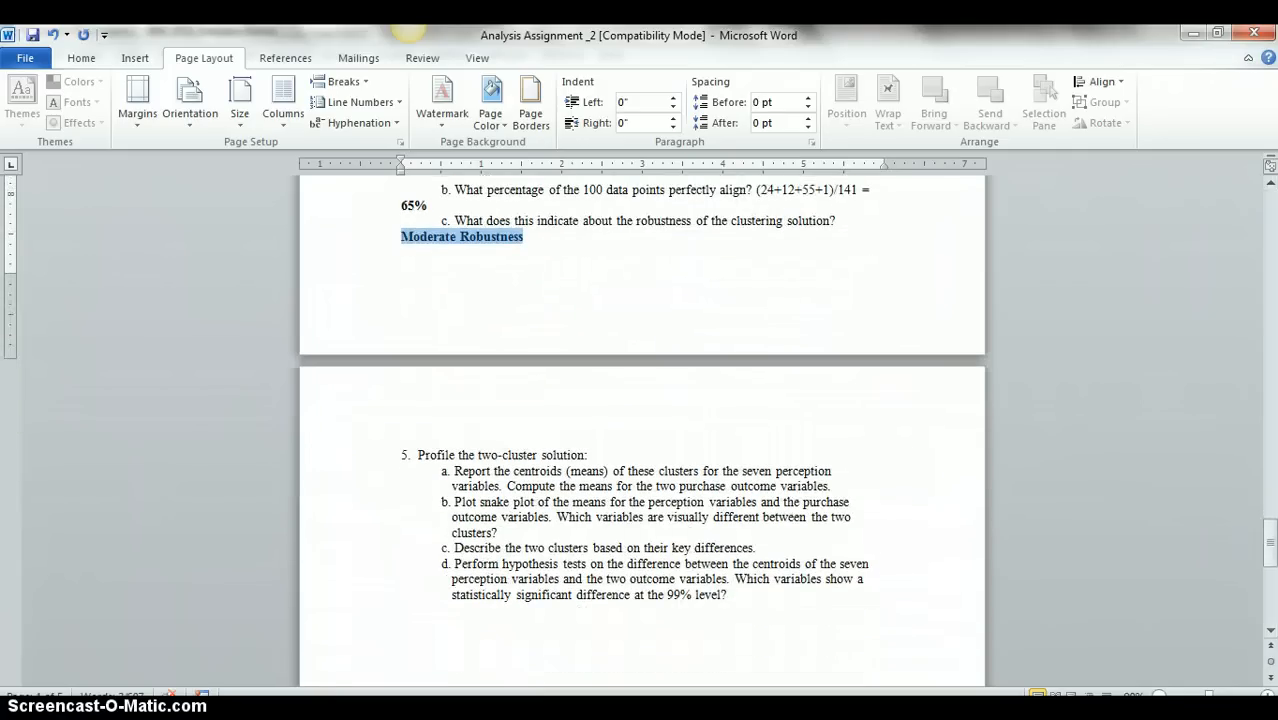
drag(1270, 541, 1270, 552)
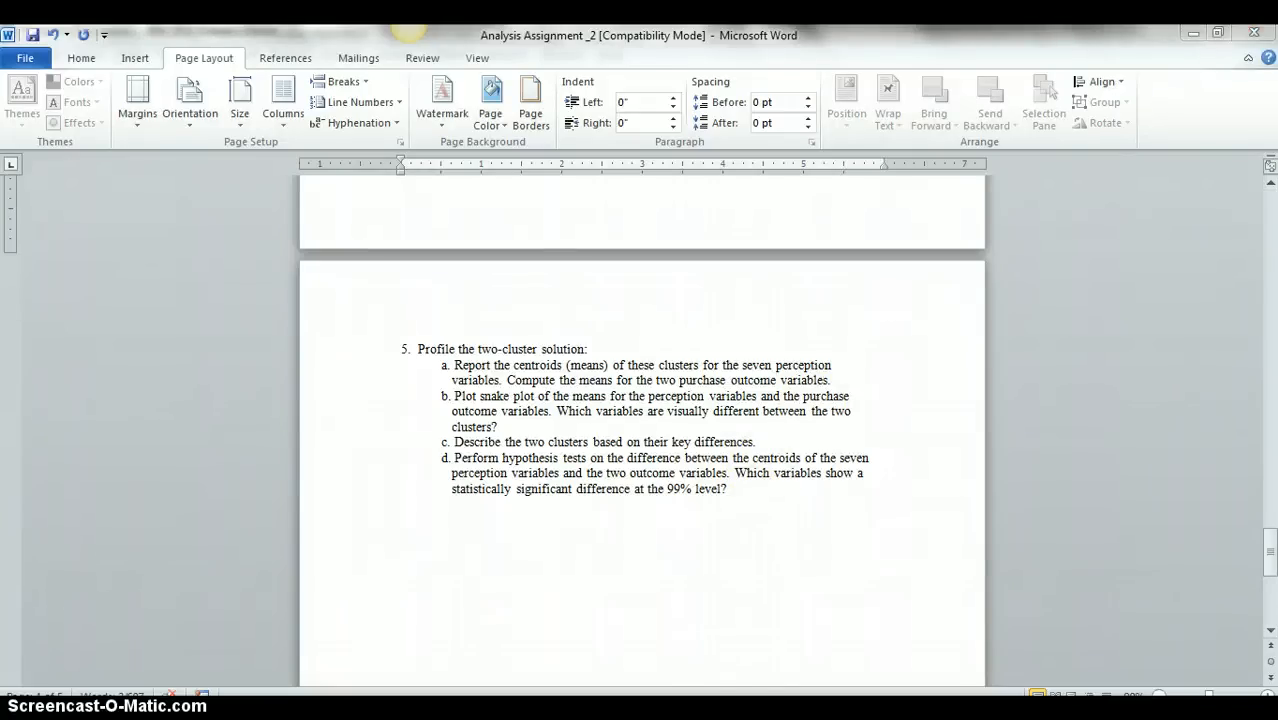
click(737, 651)
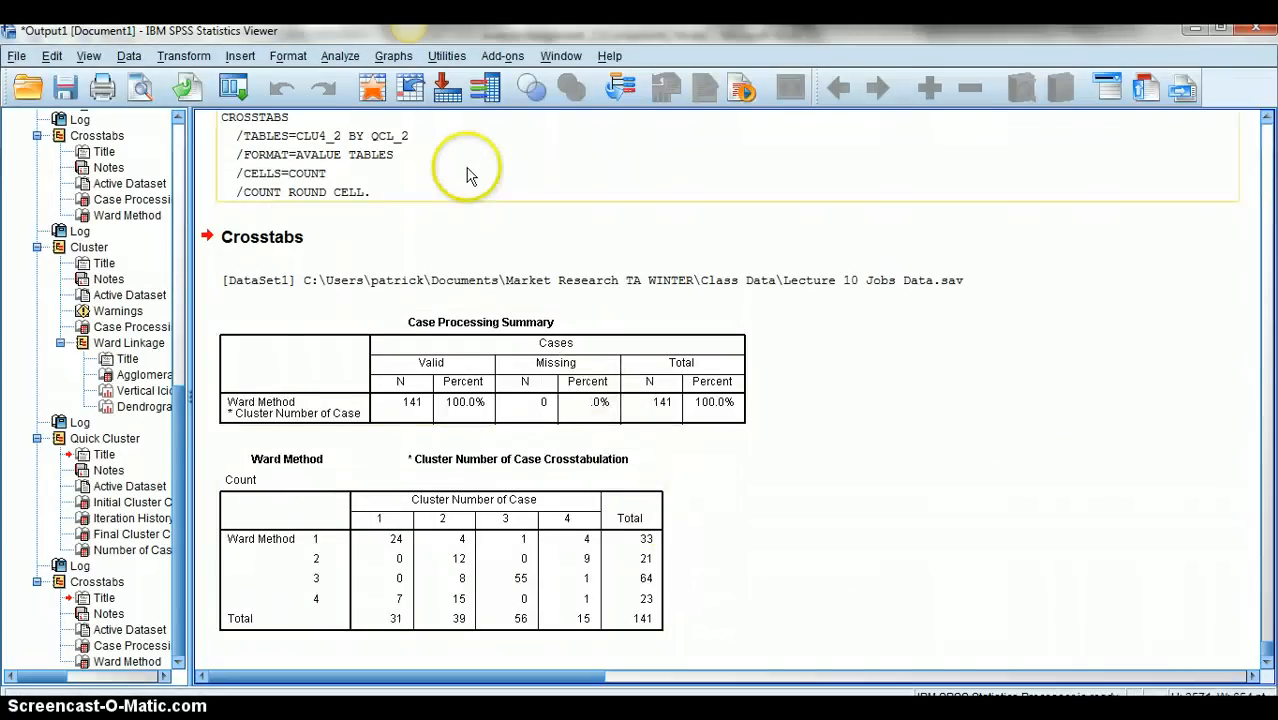
click(340, 56)
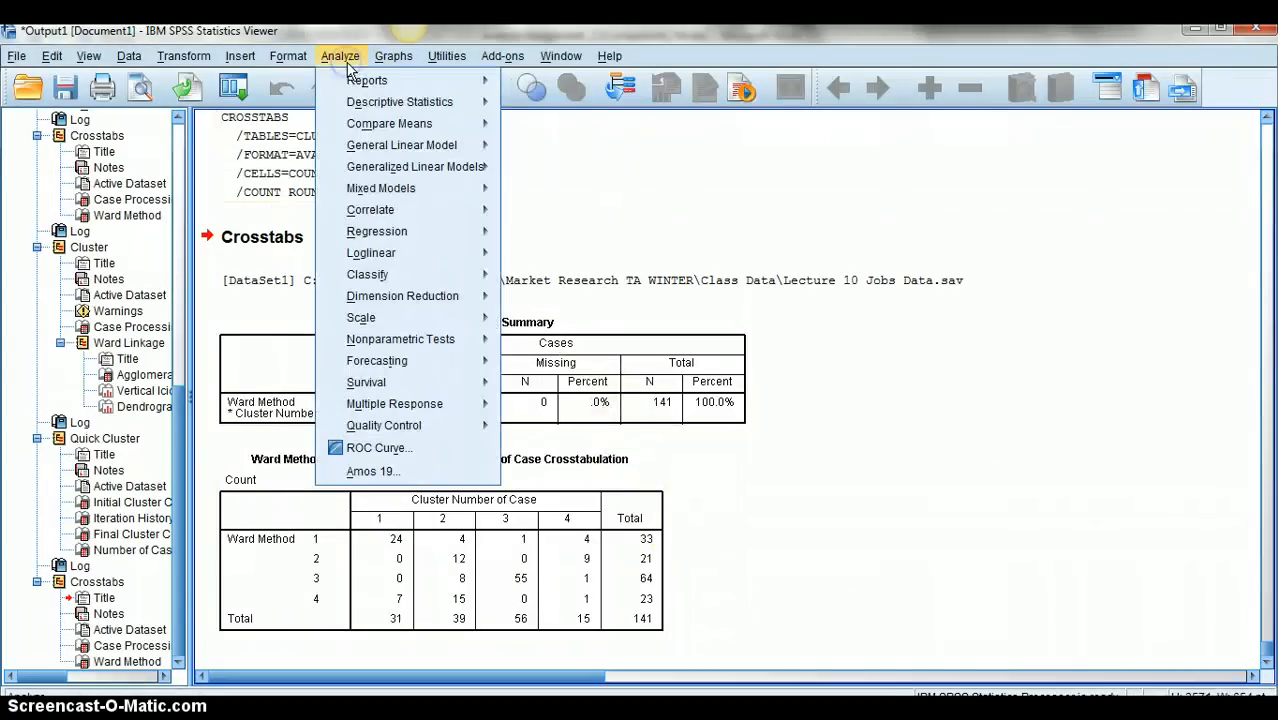
mouse_move(358, 104)
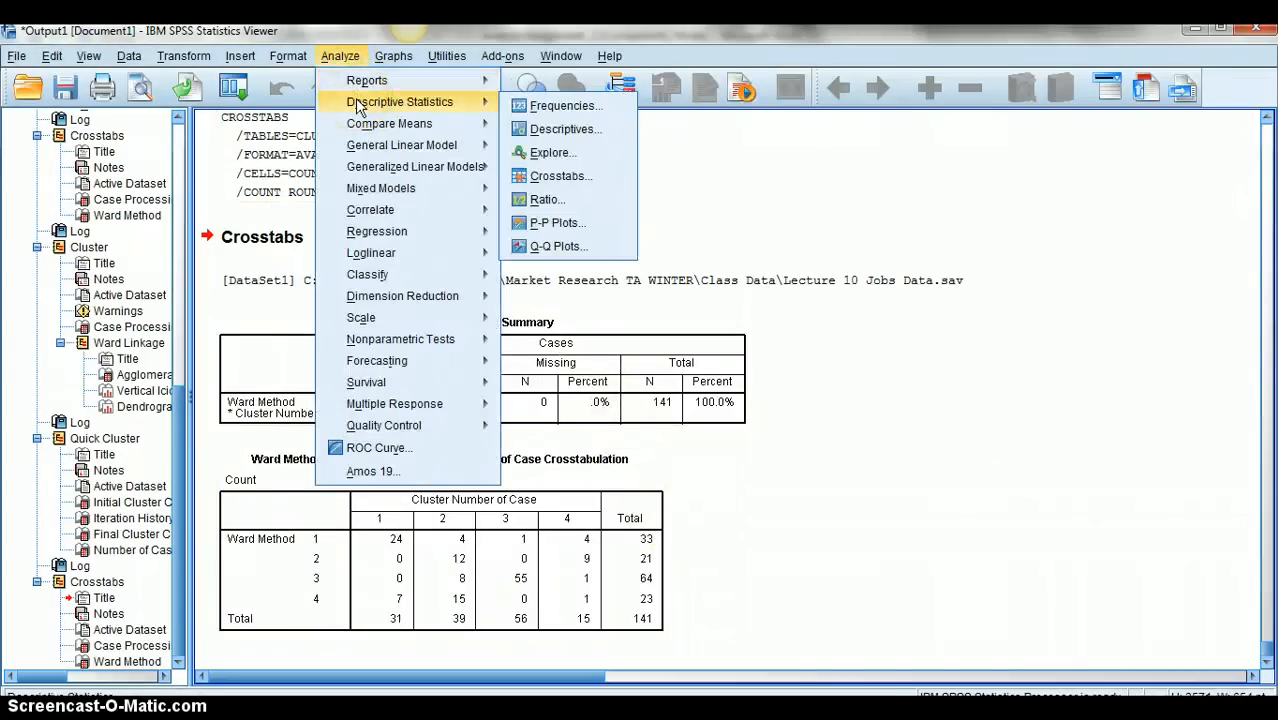
mouse_move(479, 125)
click(545, 127)
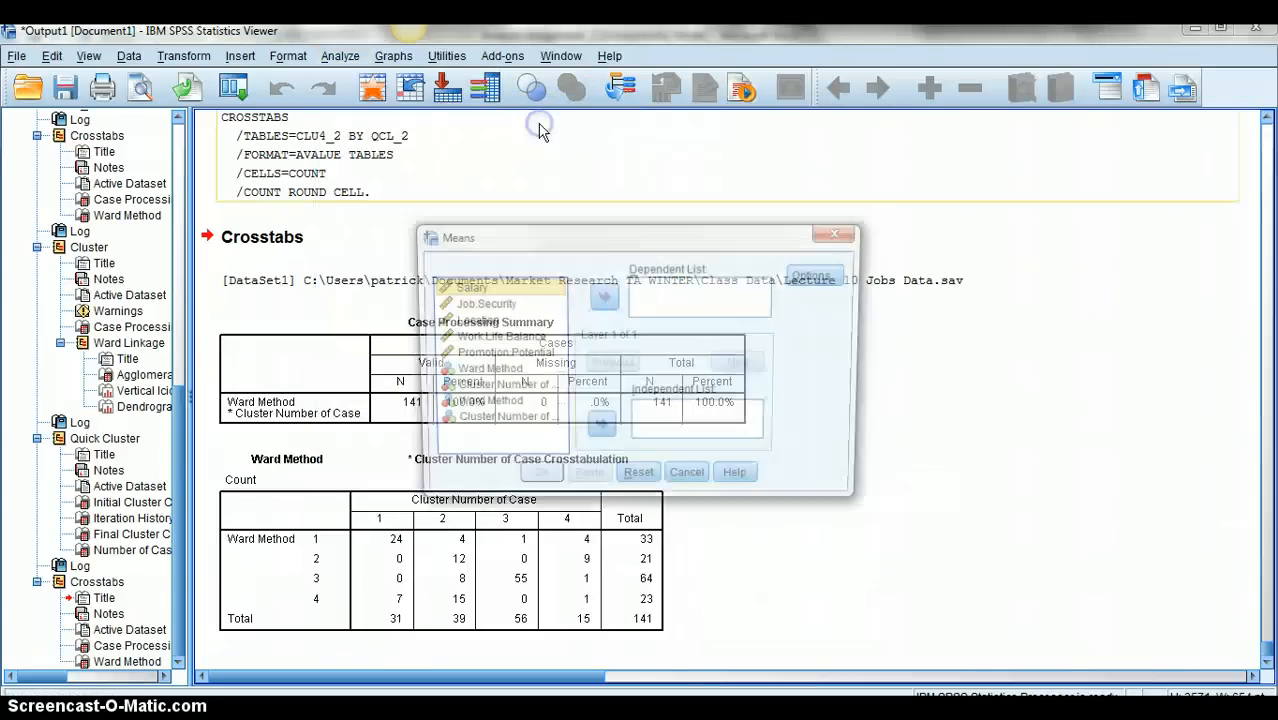
shift+click(500, 354)
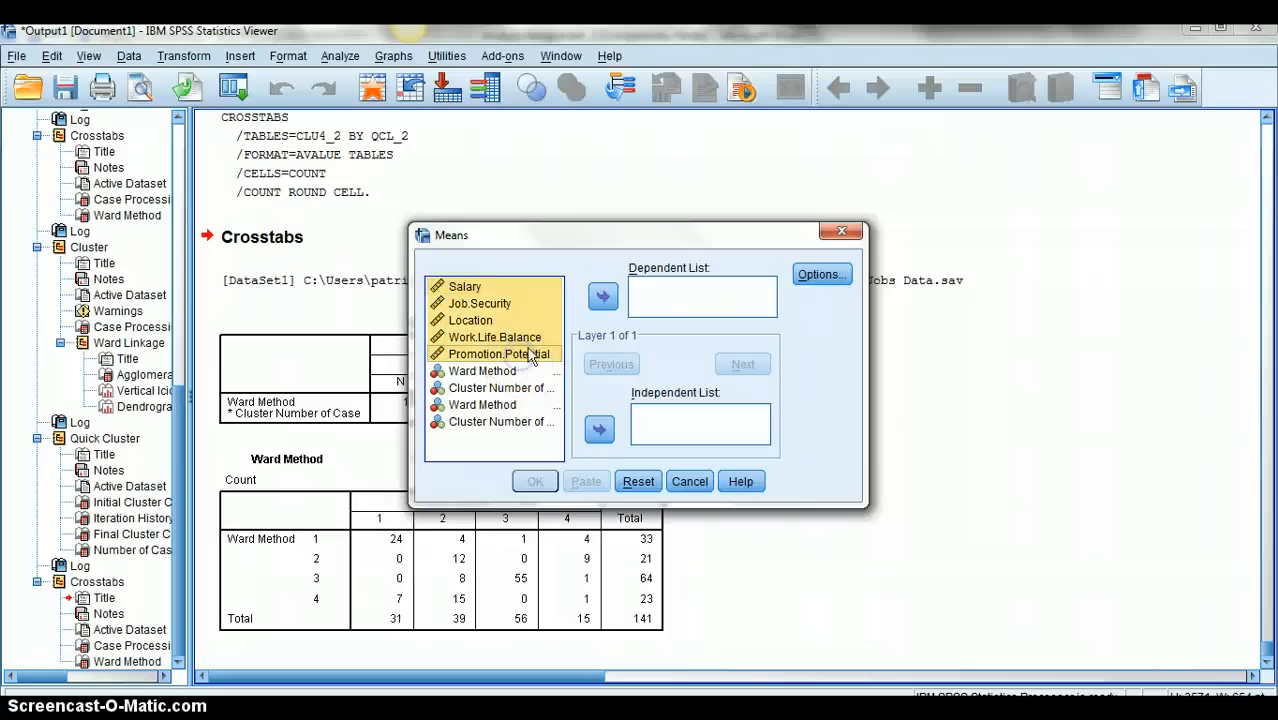
click(604, 298)
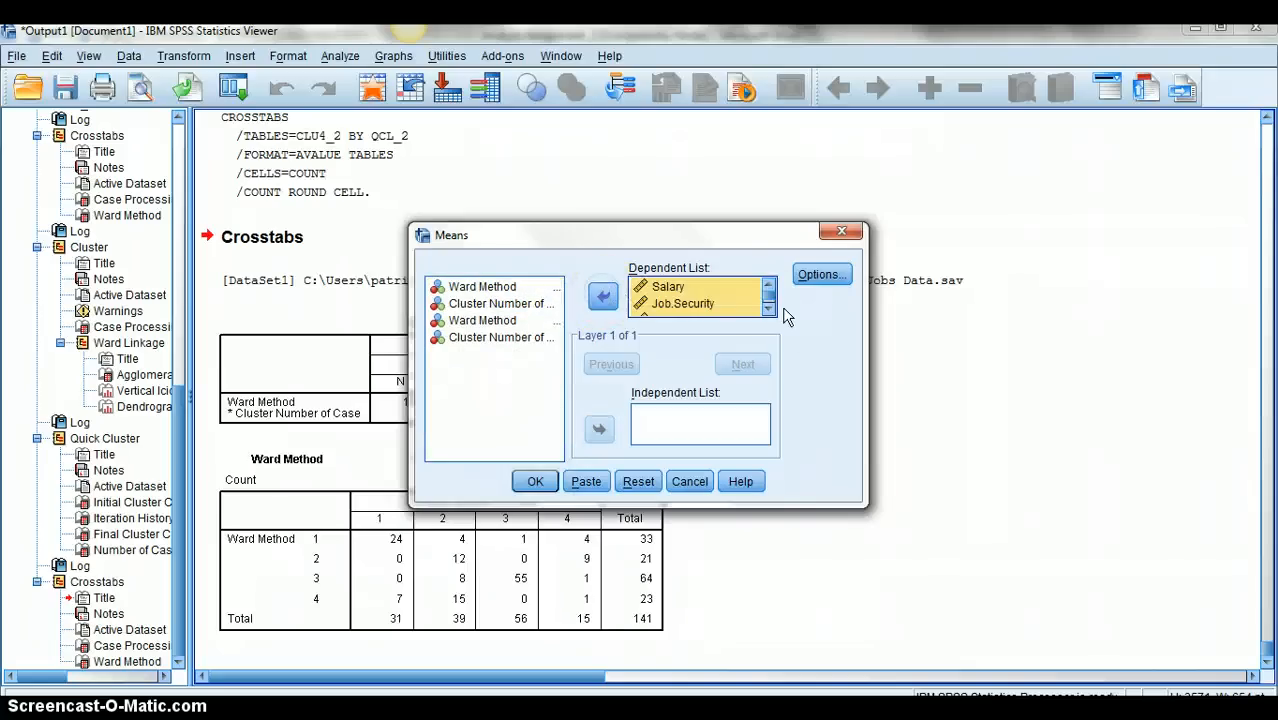
click(769, 311)
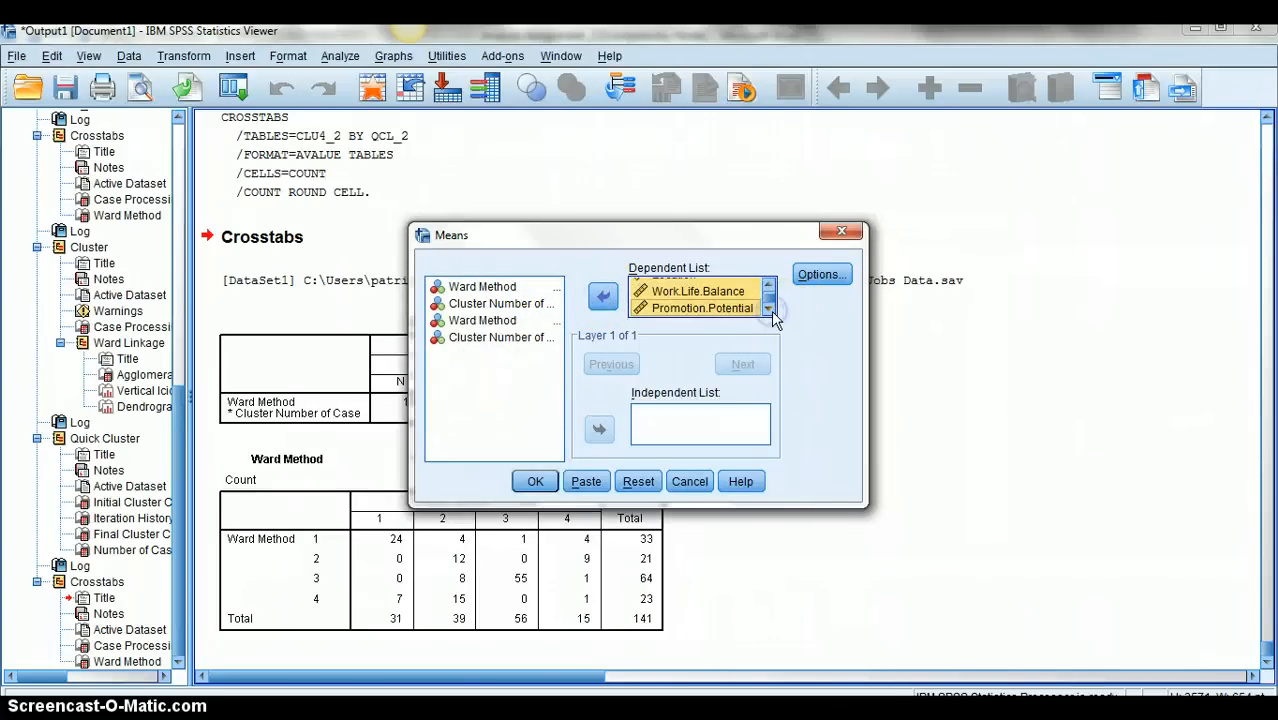
Remove Number of Cases and Standard Deviation from the cell statistics, leaving only Mean, and run the Means procedure
click(820, 274)
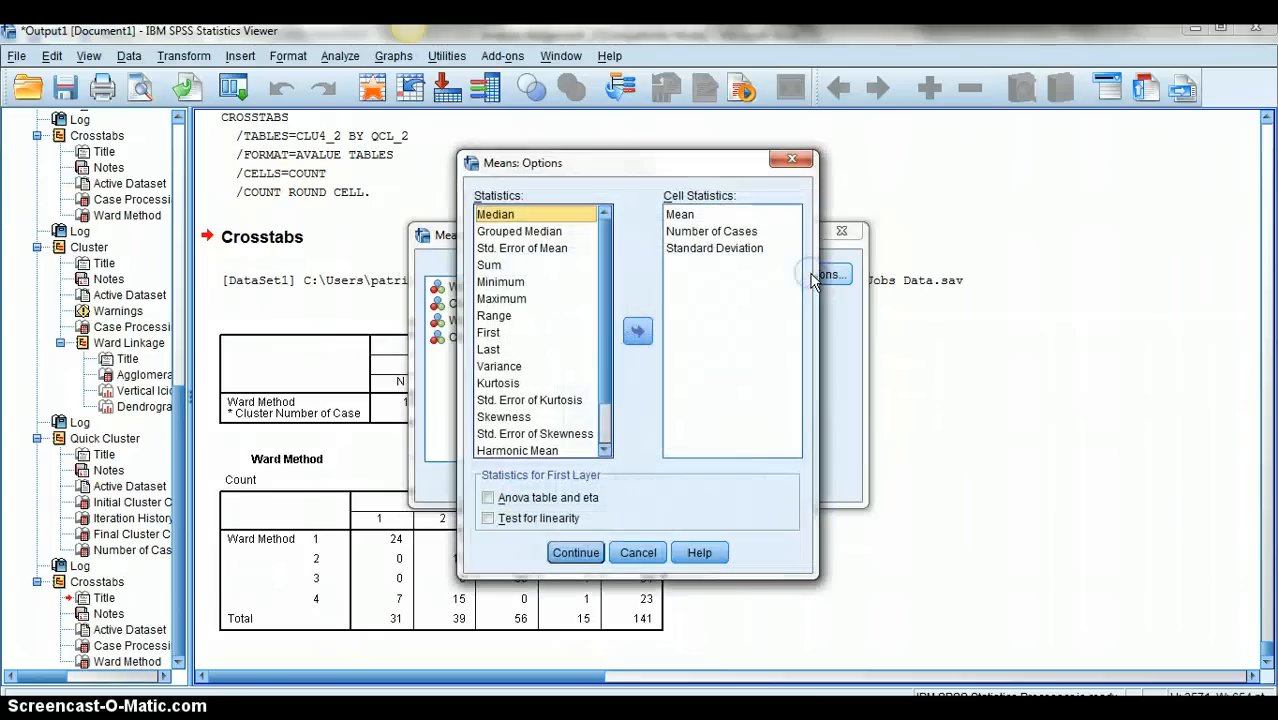
click(728, 232)
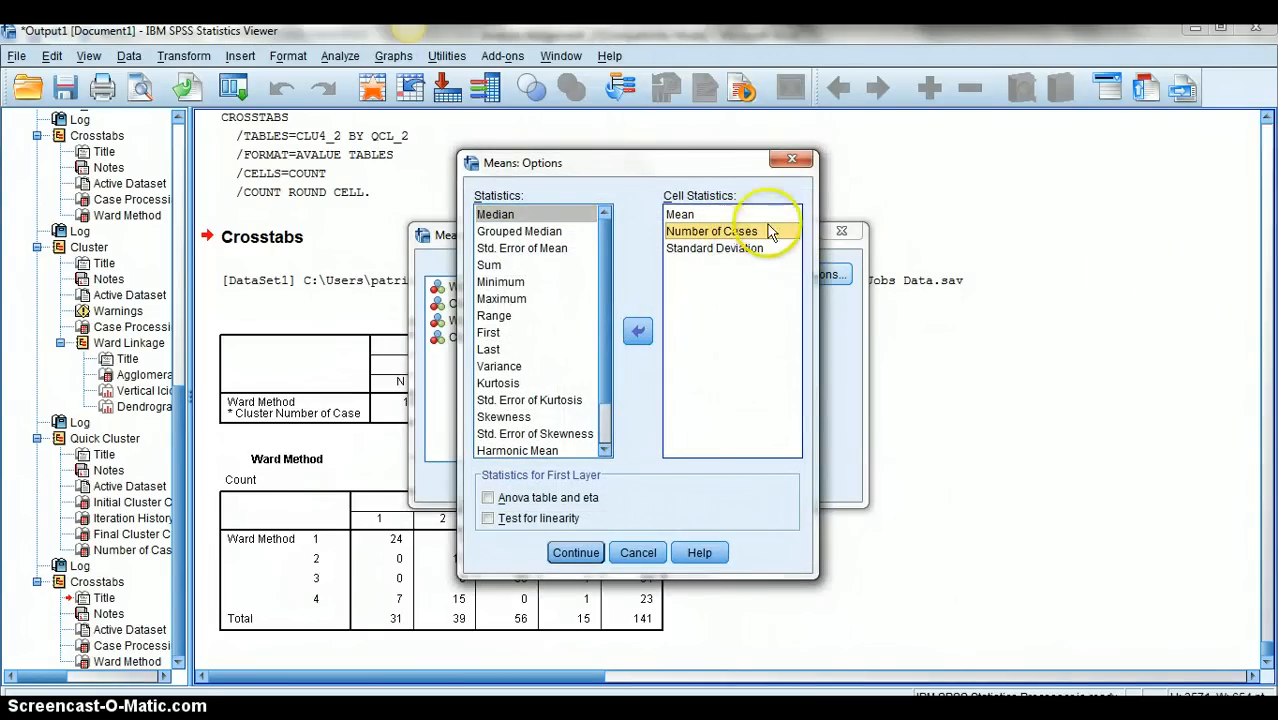
click(791, 160)
click(822, 274)
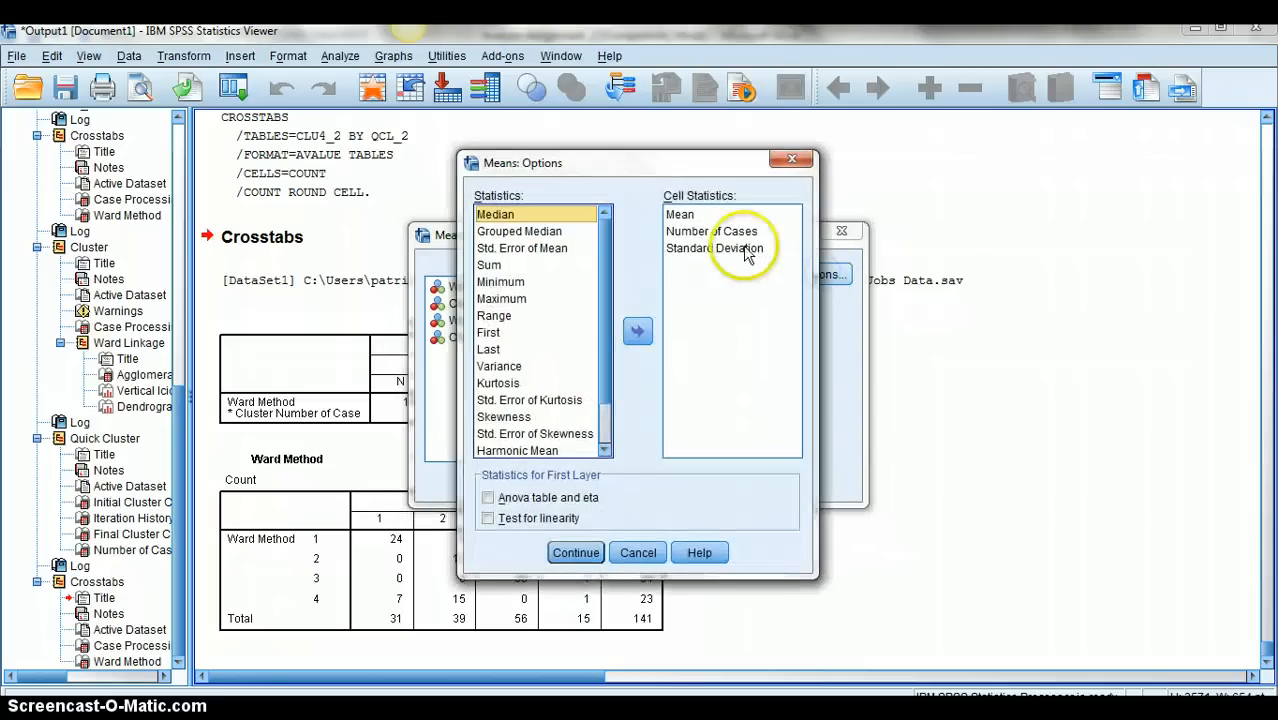
ctrl+click(738, 249)
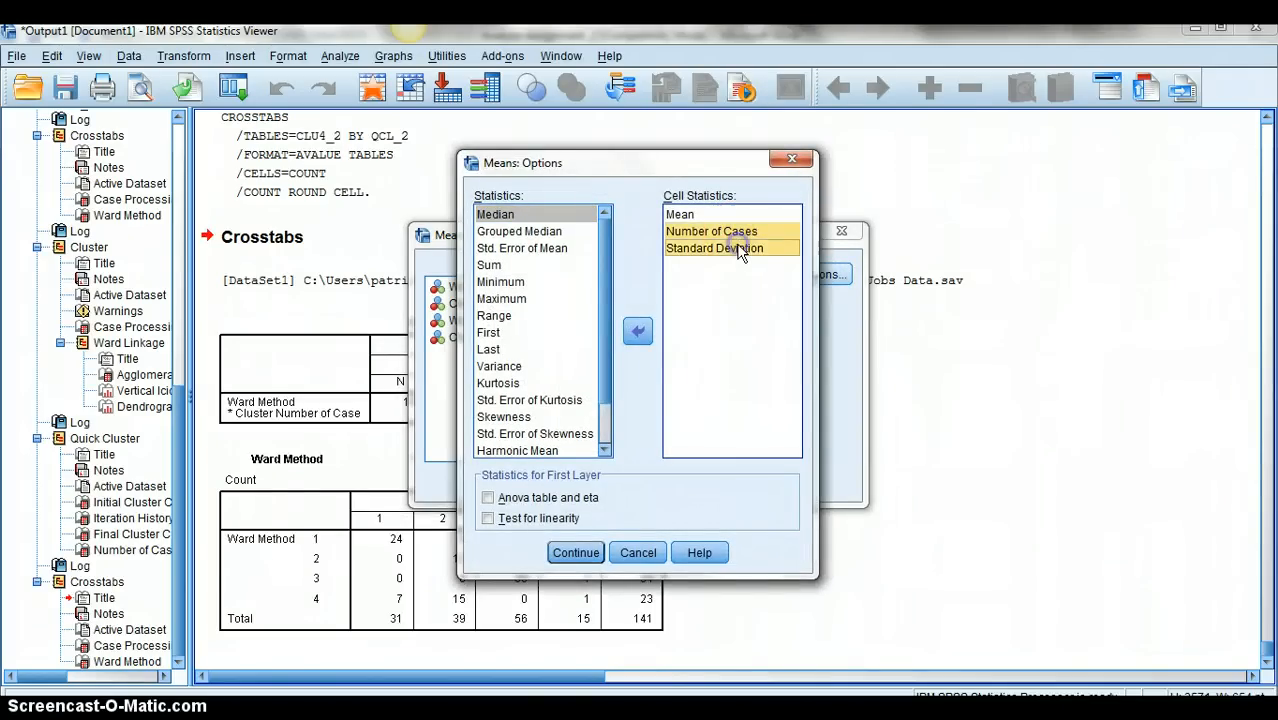
click(637, 331)
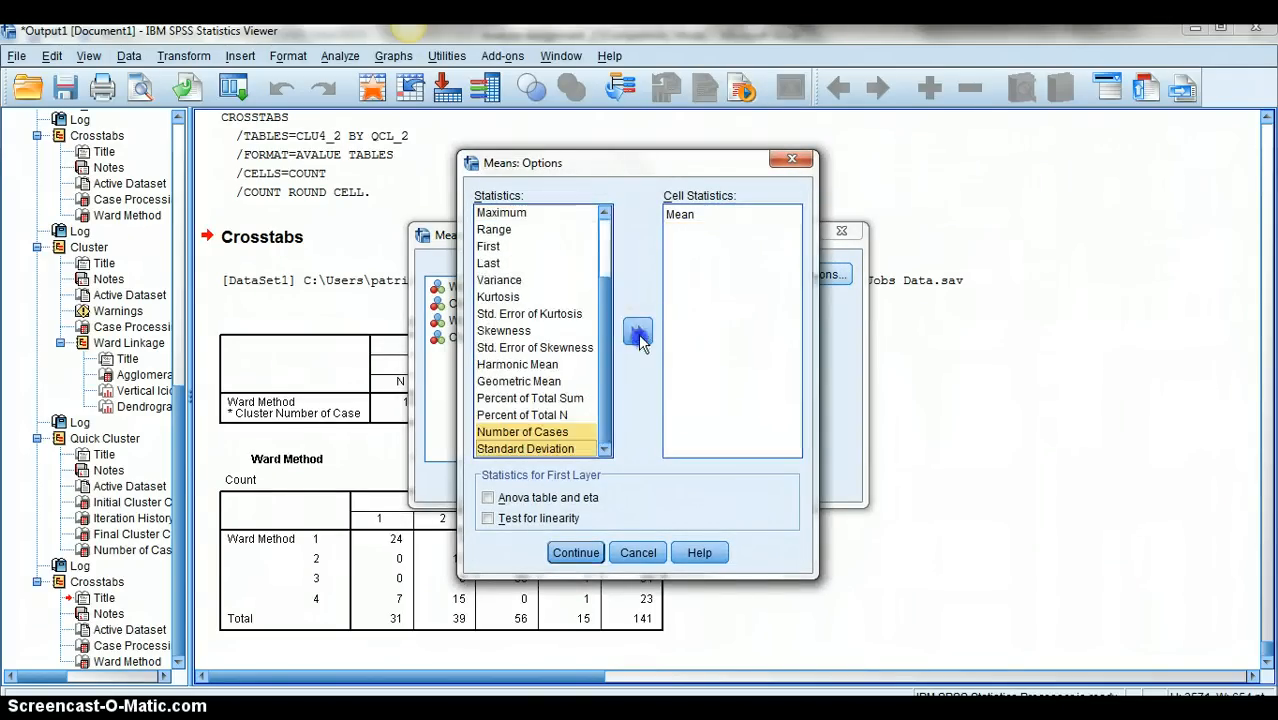
click(575, 552)
click(533, 480)
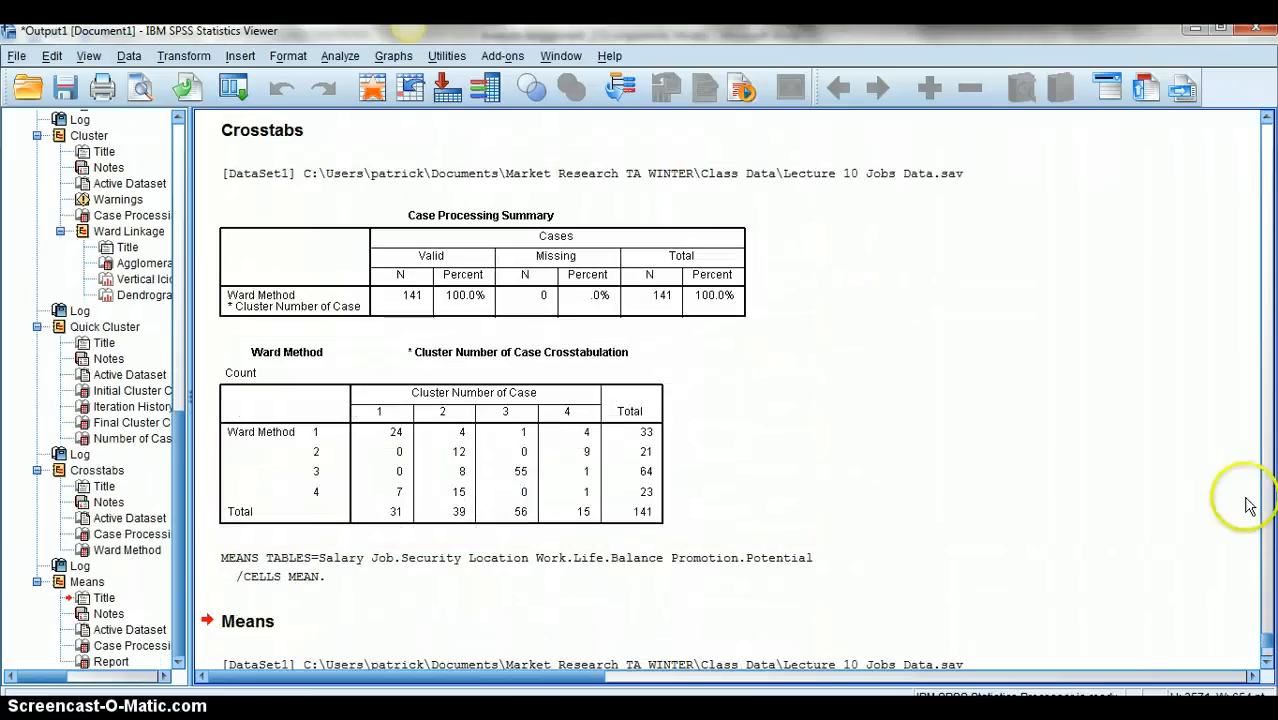
drag(1267, 641, 1268, 656)
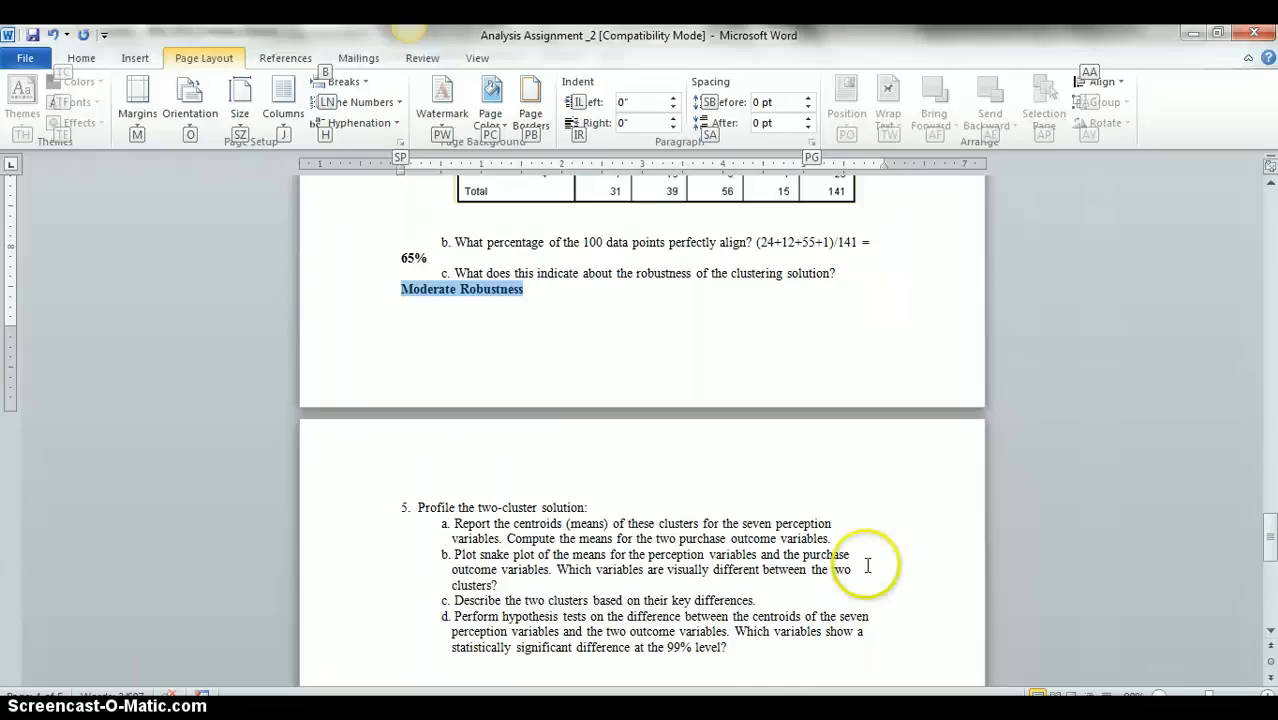
Switch to the SPSS data file and run Means again for Salary through Promotion.Potential by Ward Method CLU2_1
mouse_move(800, 712)
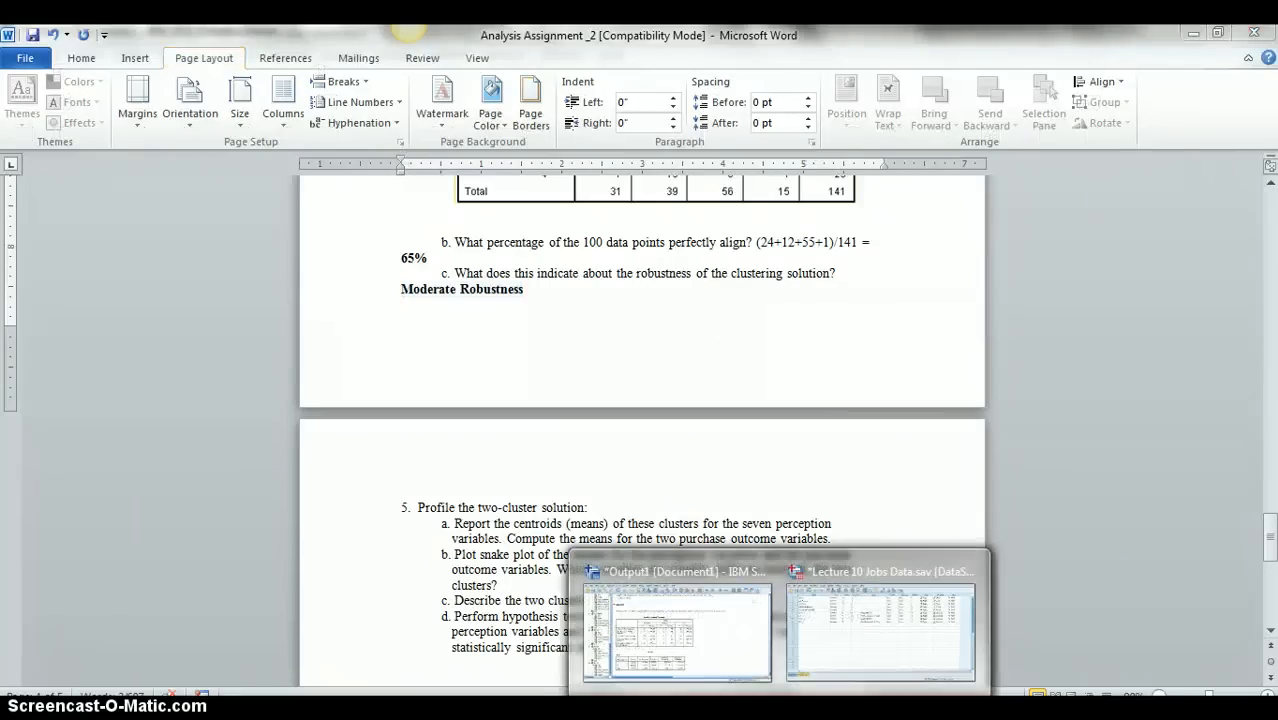
click(810, 628)
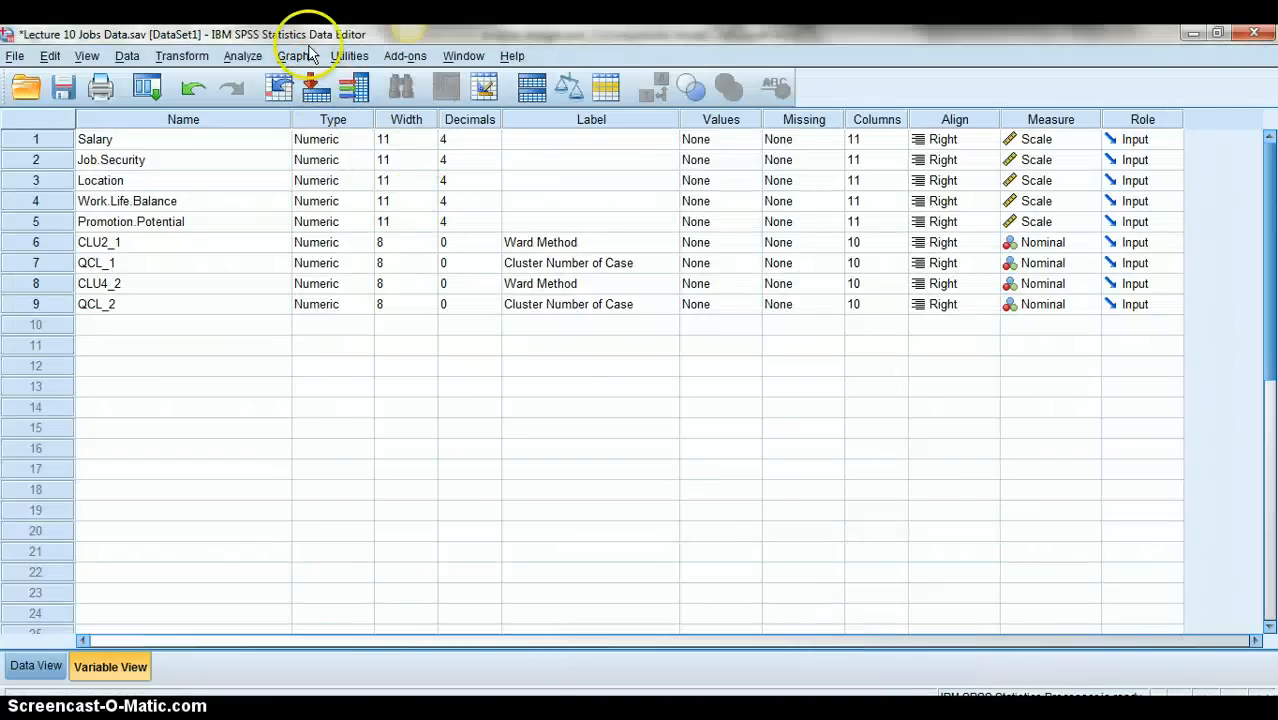
click(252, 58)
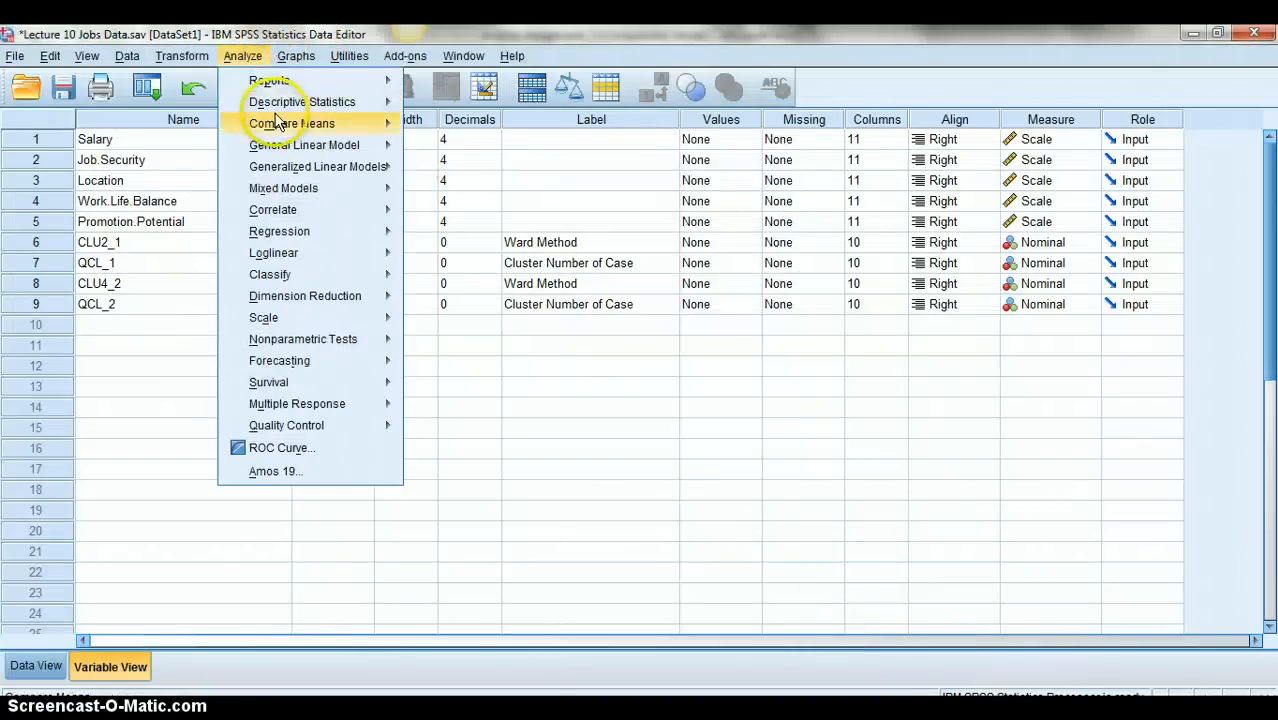
mouse_move(280, 123)
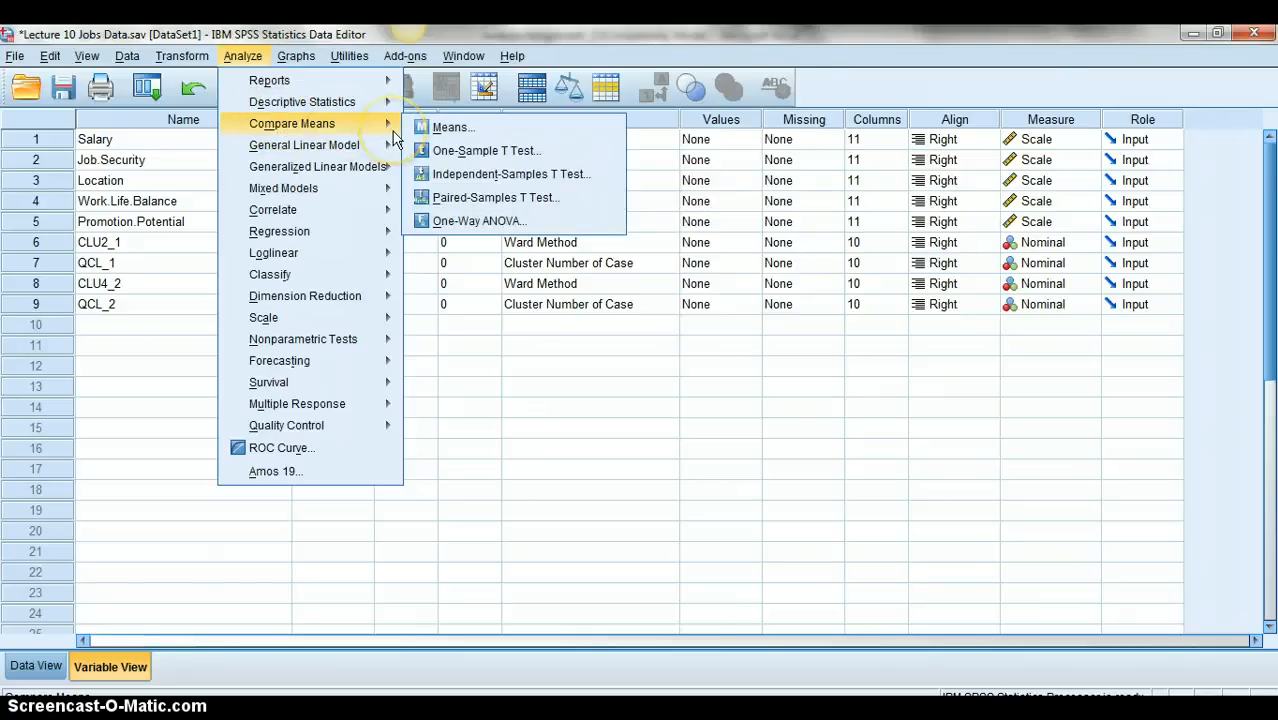
click(440, 127)
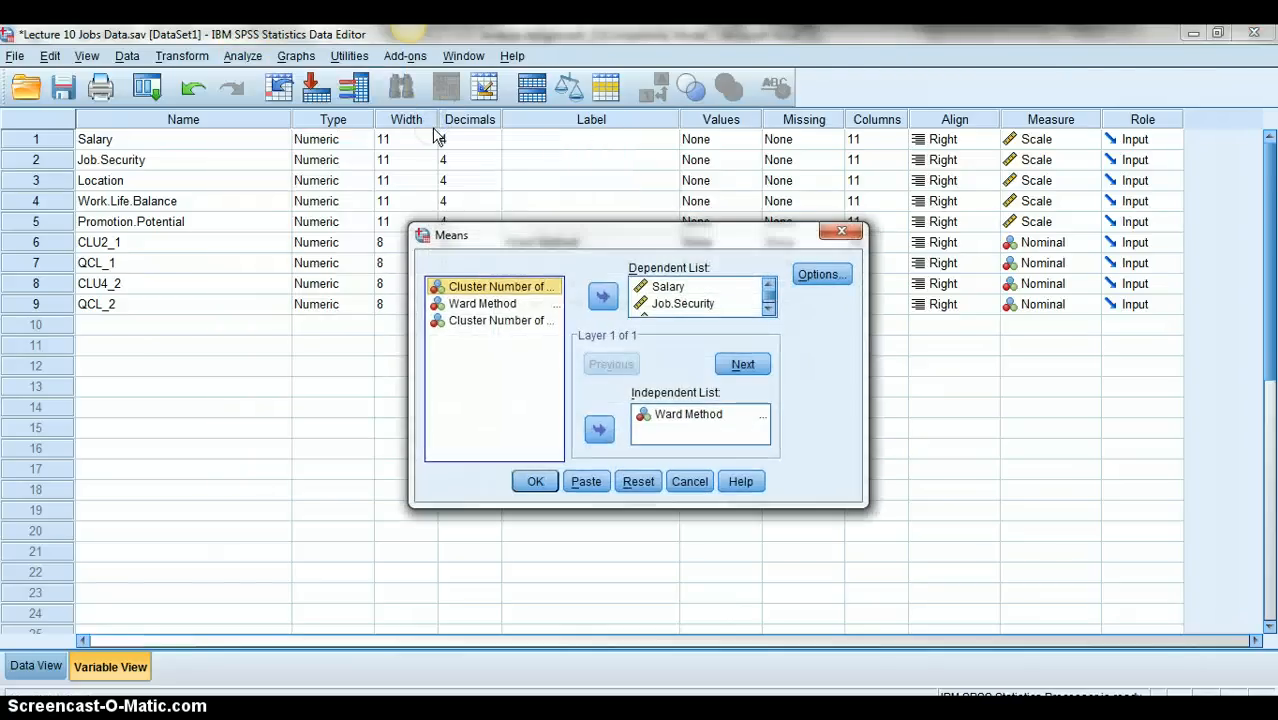
click(769, 314)
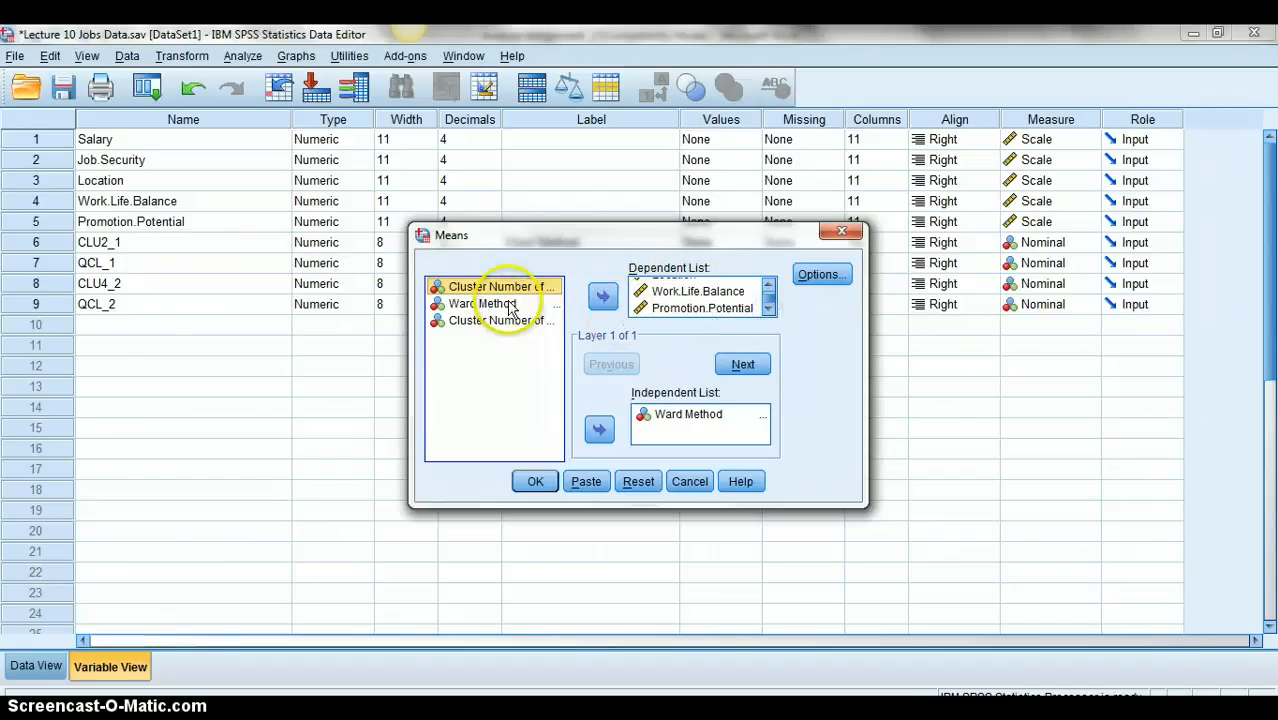
drag(409, 320, 196, 288)
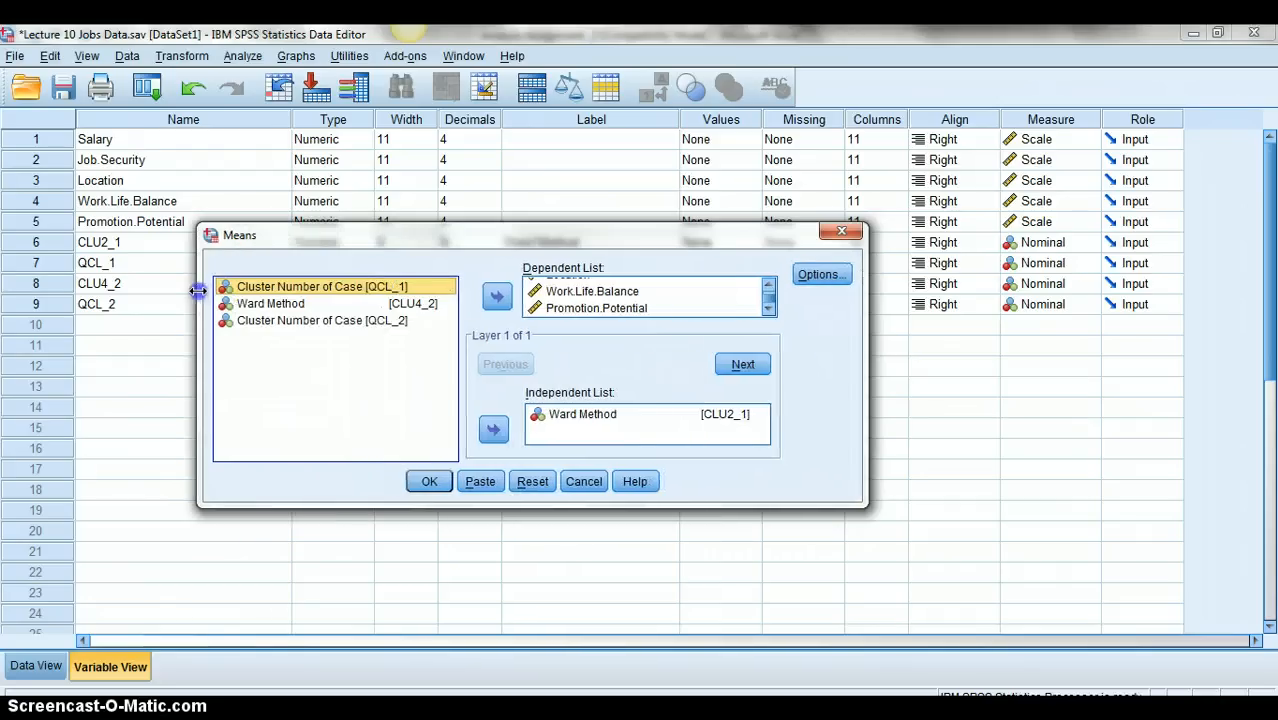
click(603, 423)
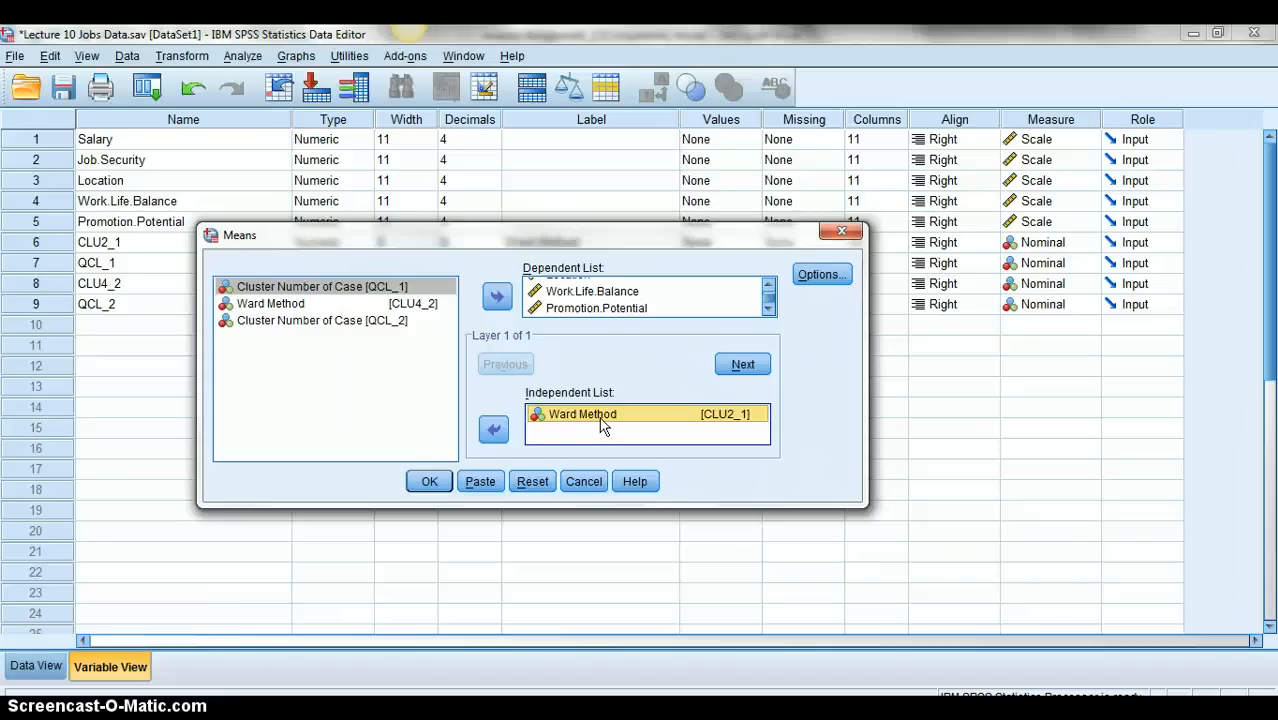
click(428, 481)
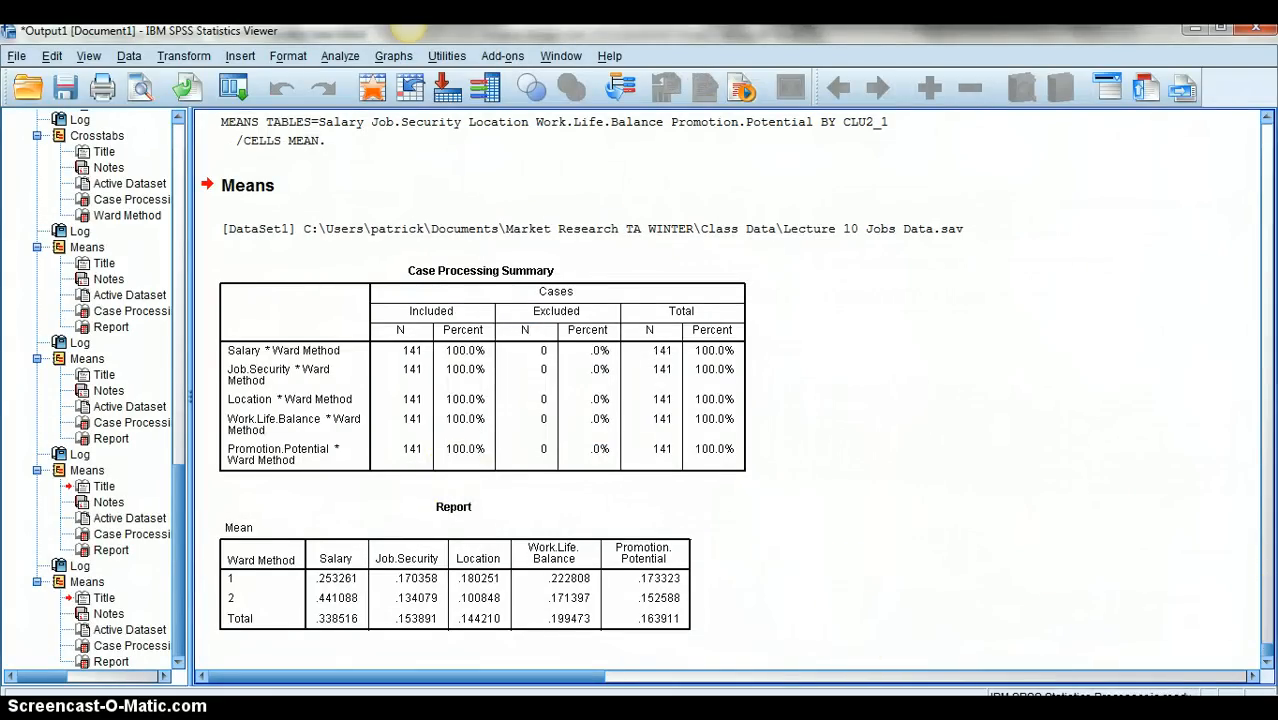
Capture the Report table of means with Snipping Tool and copy the snip
key(alt+Tab)
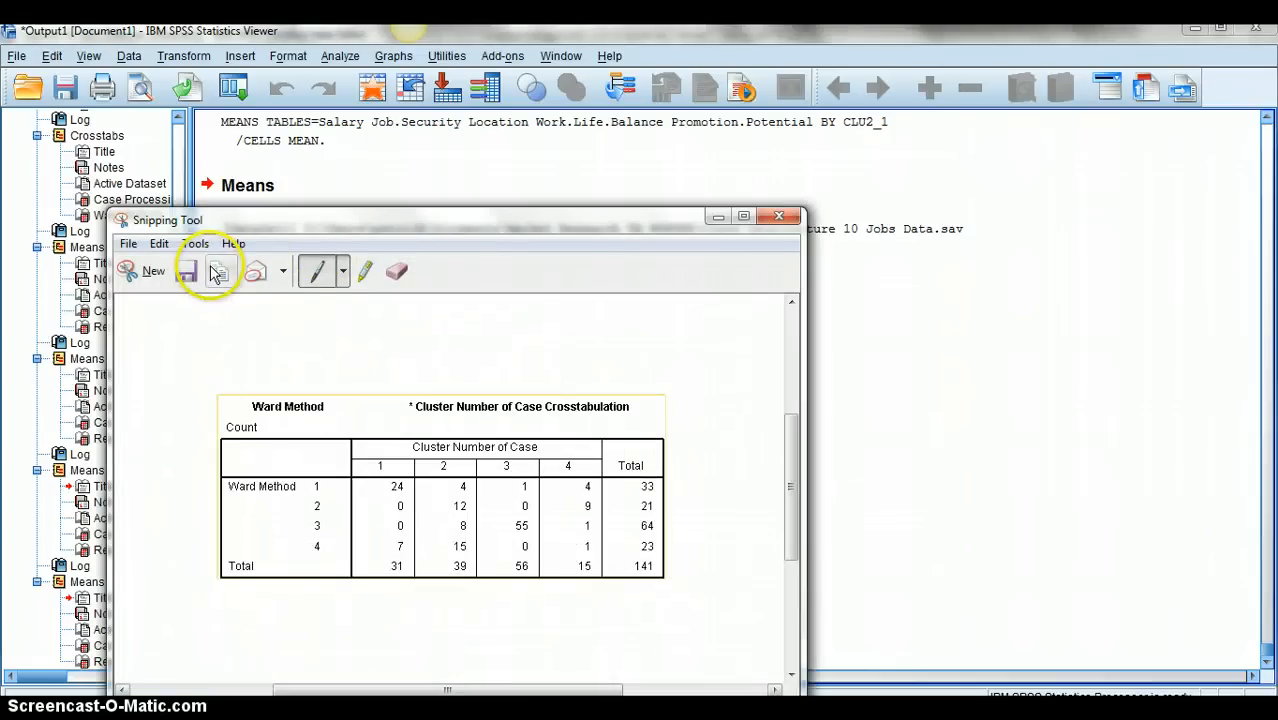
click(142, 271)
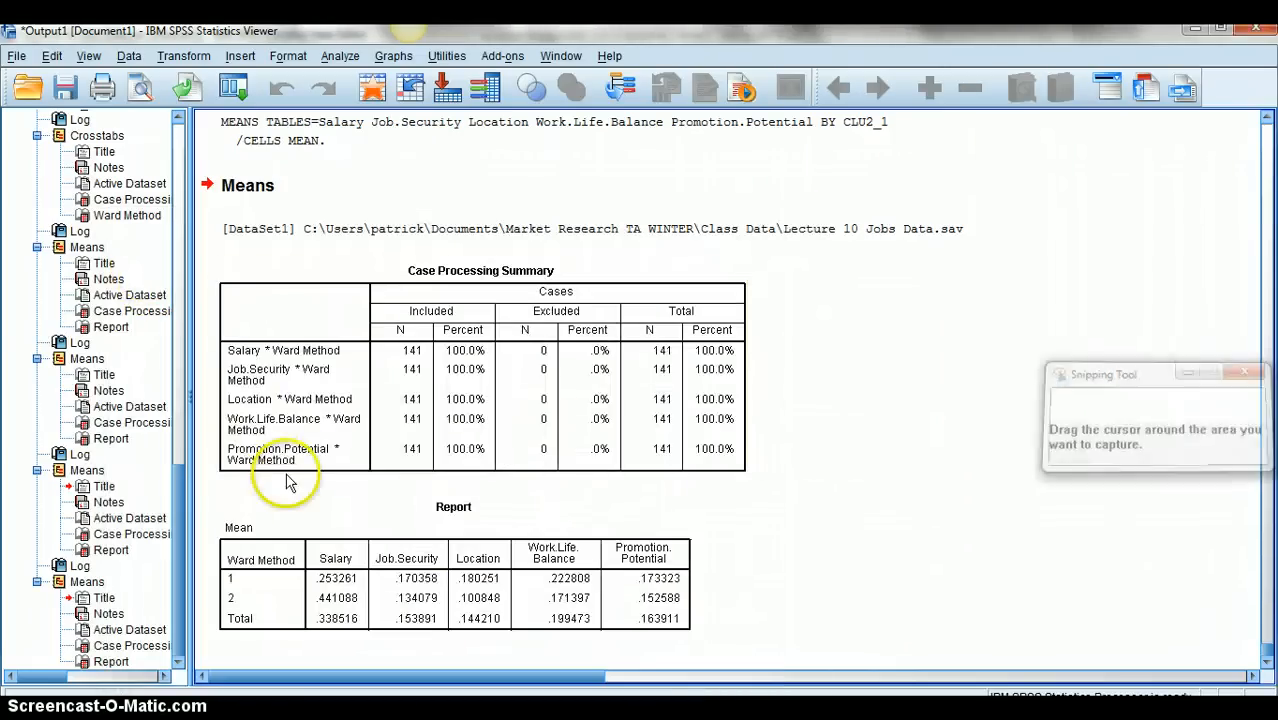
drag(200, 490, 724, 656)
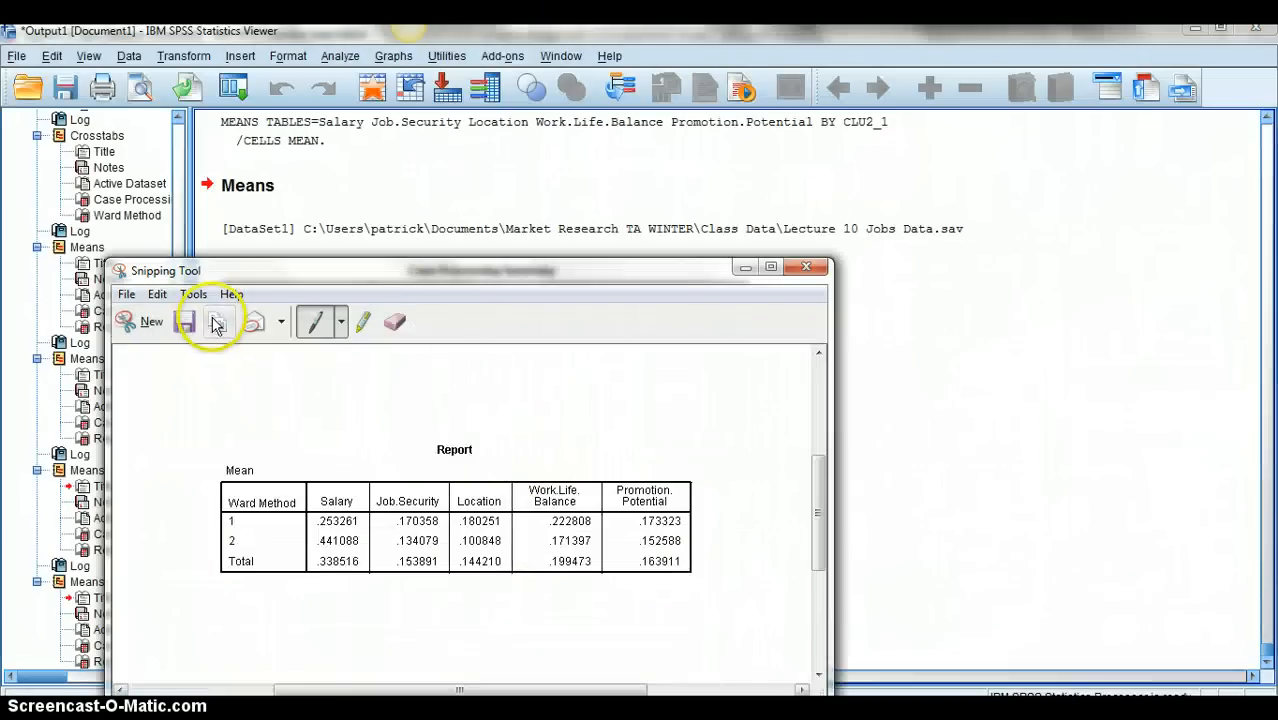
click(217, 323)
Switch to the Word assignment and paste the snipped Report table below question 5a
click(648, 712)
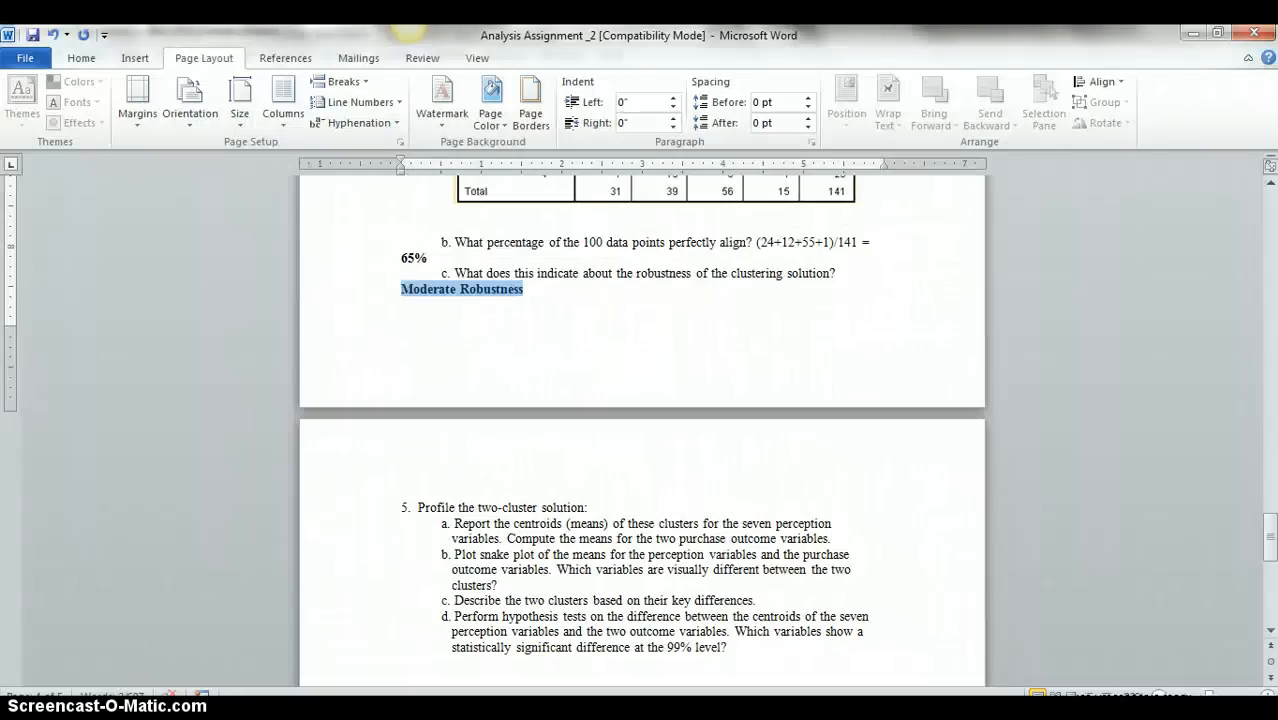
click(848, 540)
key(Return)
key(Return)
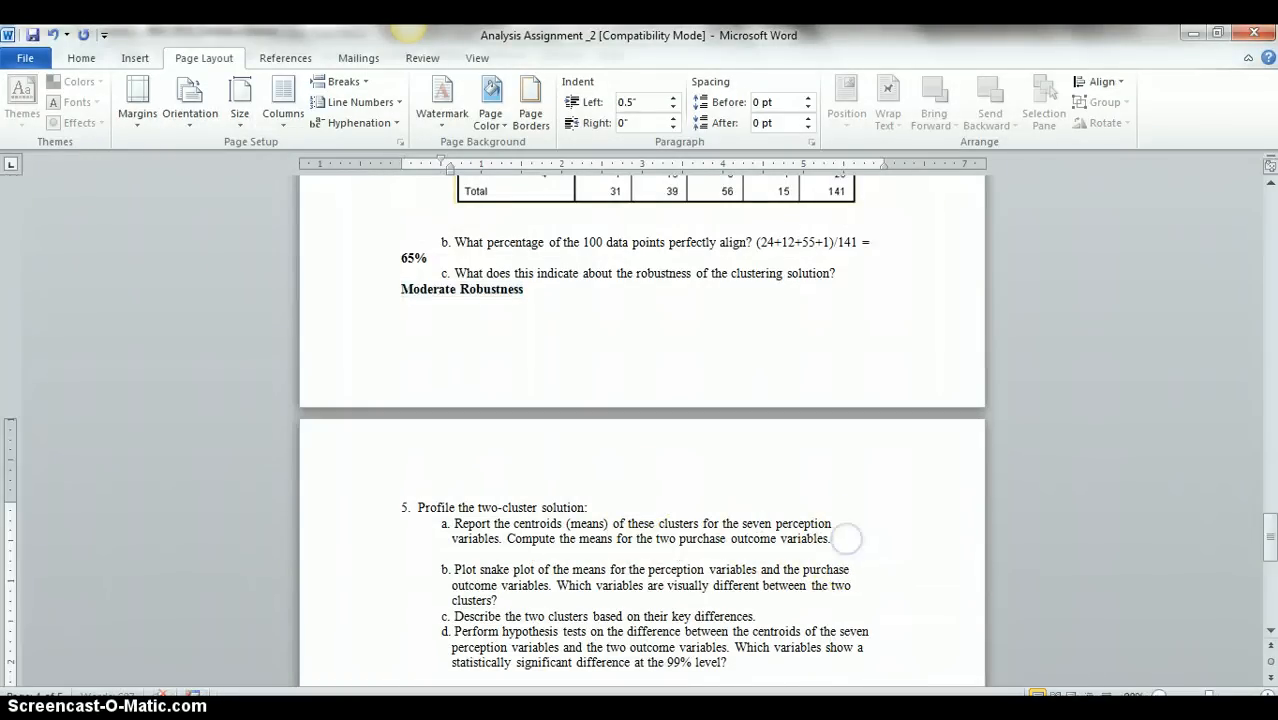
key(ctrl+v)
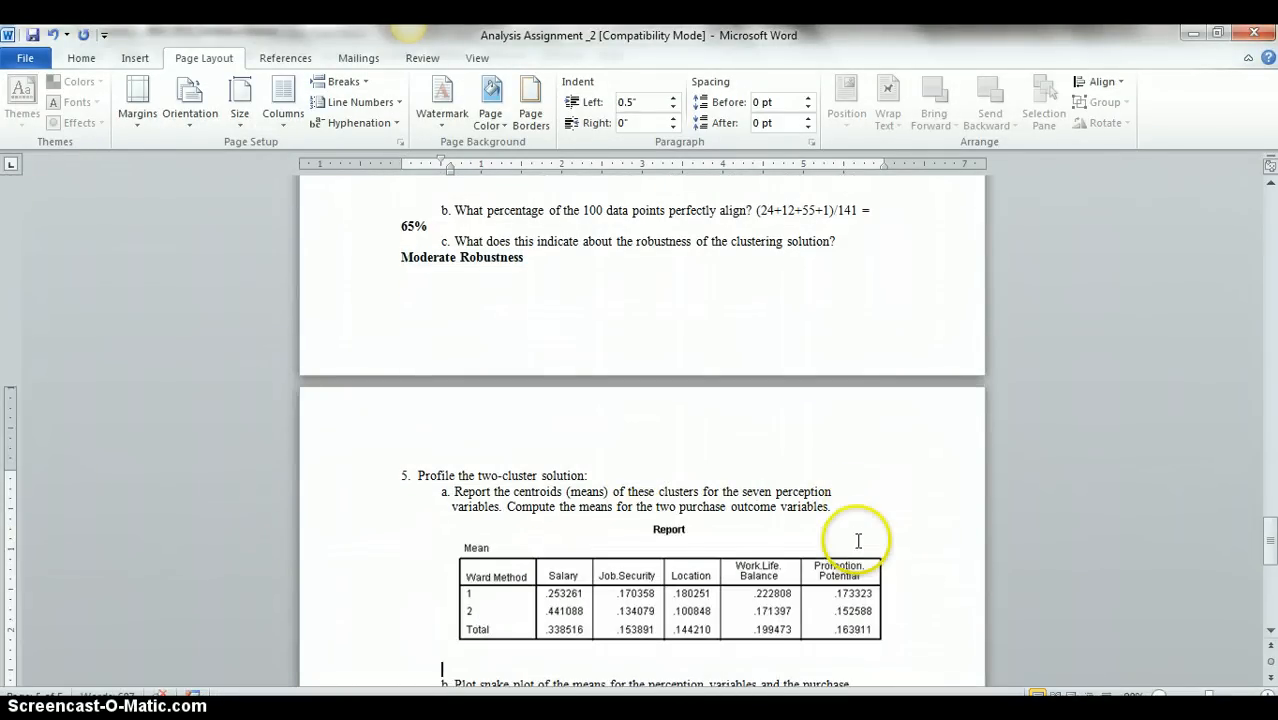
Copy all cells of the means Report table from the SPSS output and paste them into Excel at cell E2
scroll(856, 540, down, 2)
scroll(857, 540, down, 1)
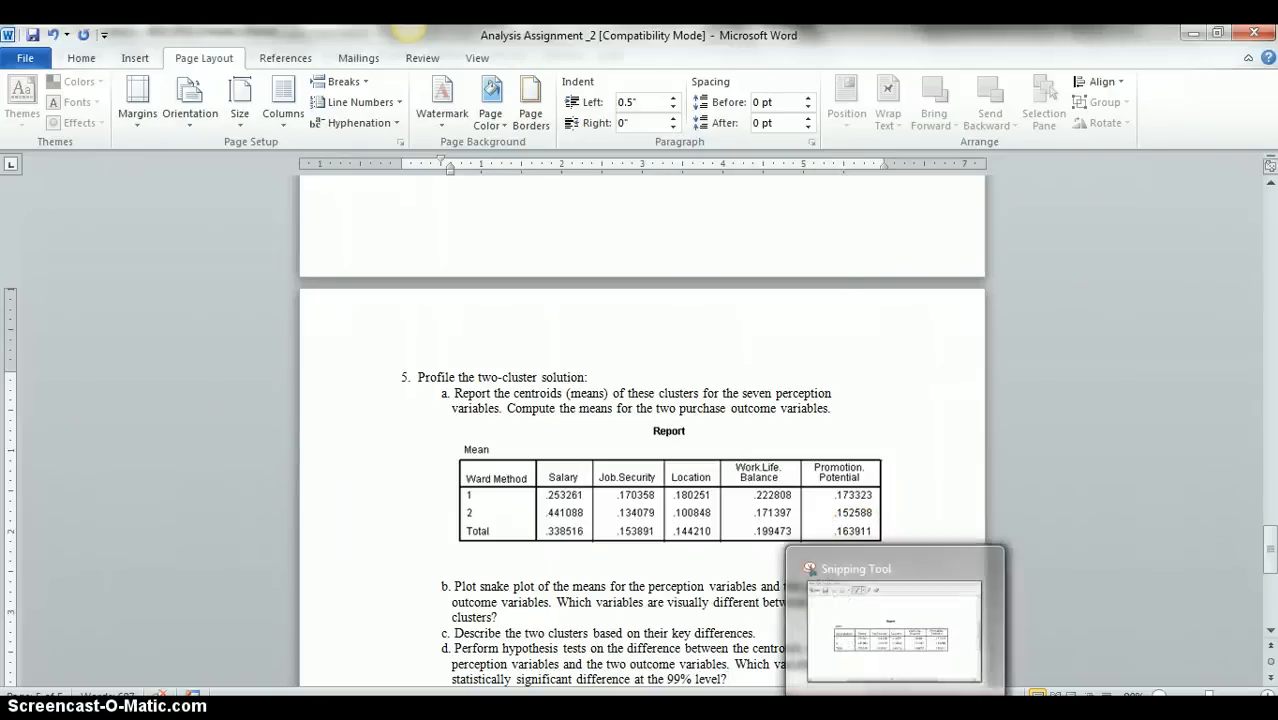
click(893, 712)
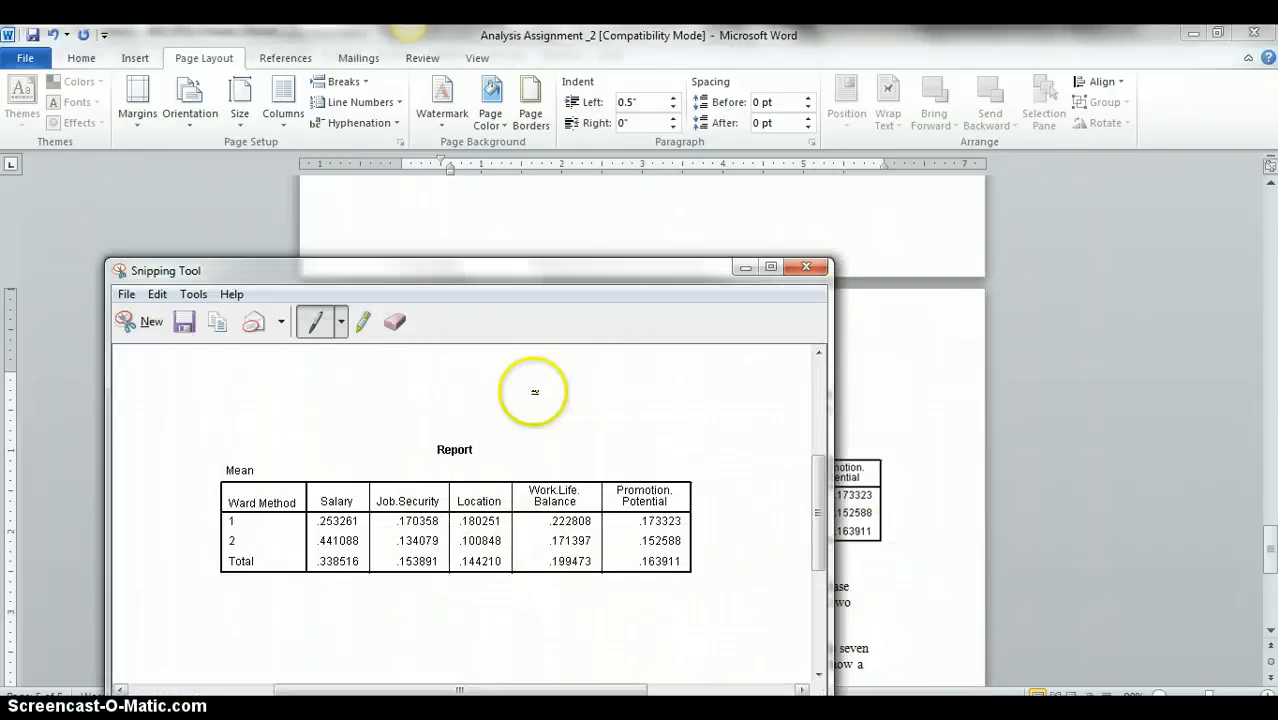
mouse_move(780, 712)
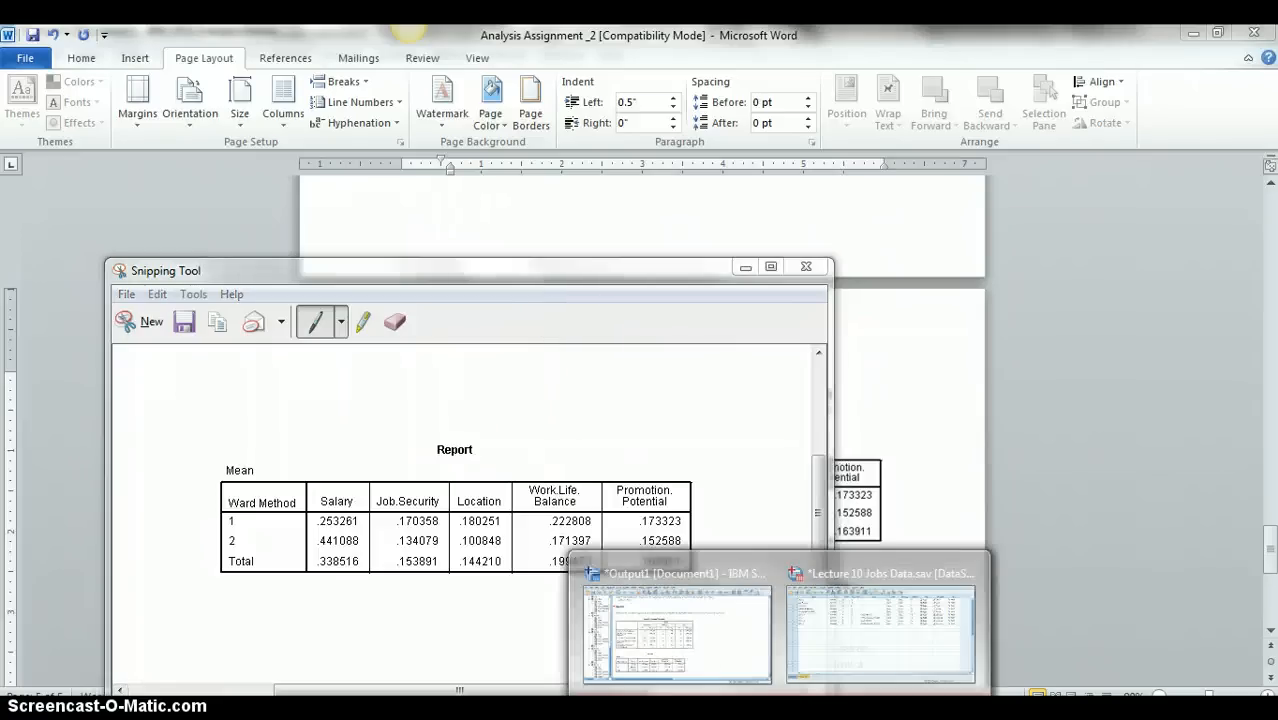
click(733, 663)
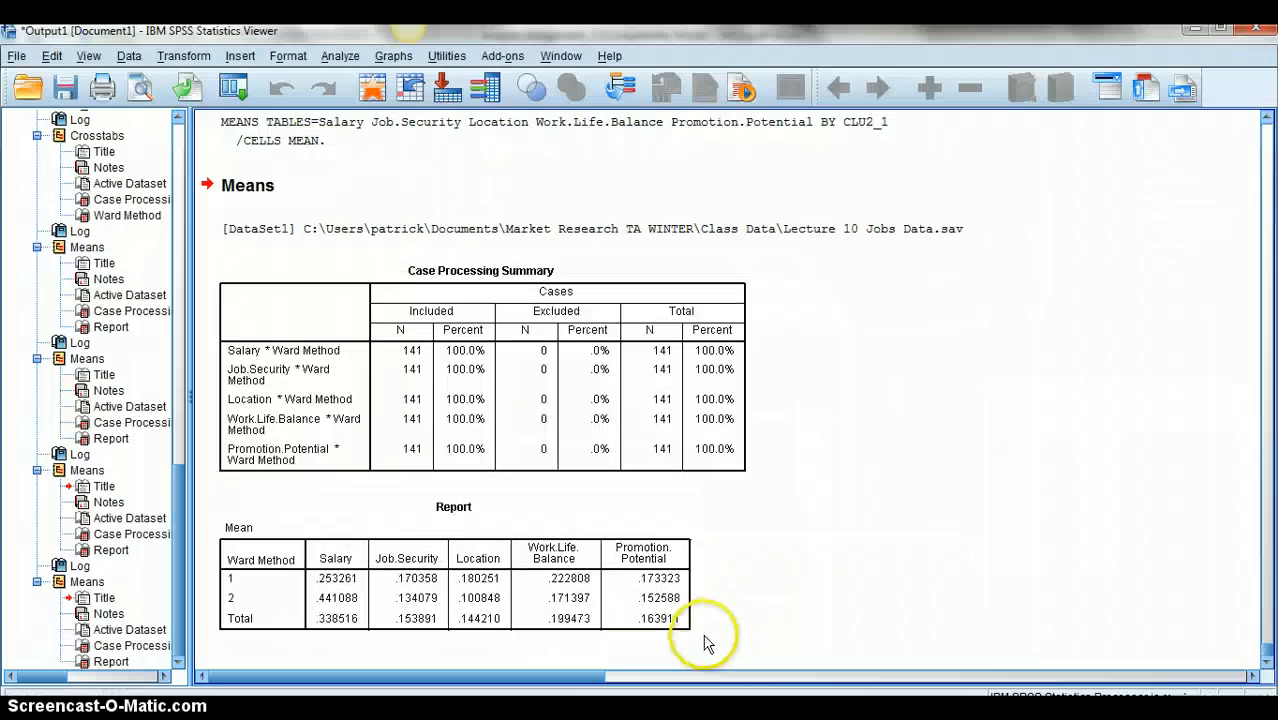
double_click(298, 573)
click(245, 569)
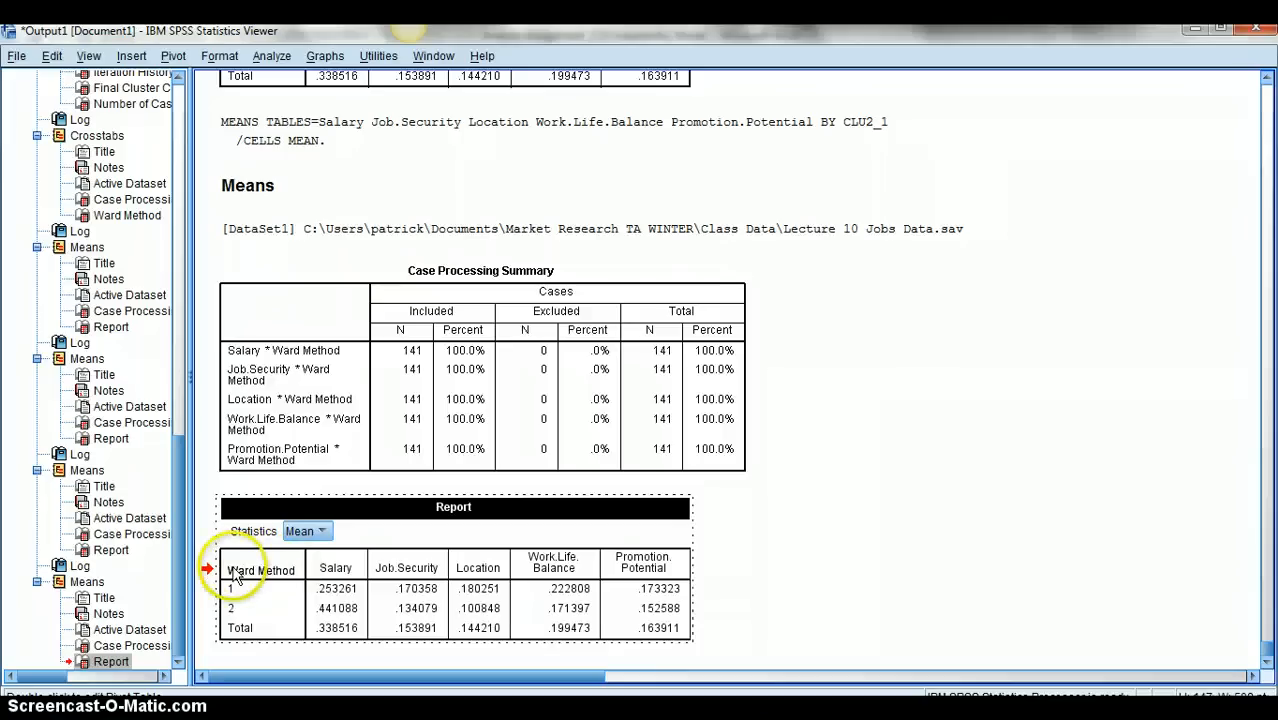
drag(233, 576, 600, 606)
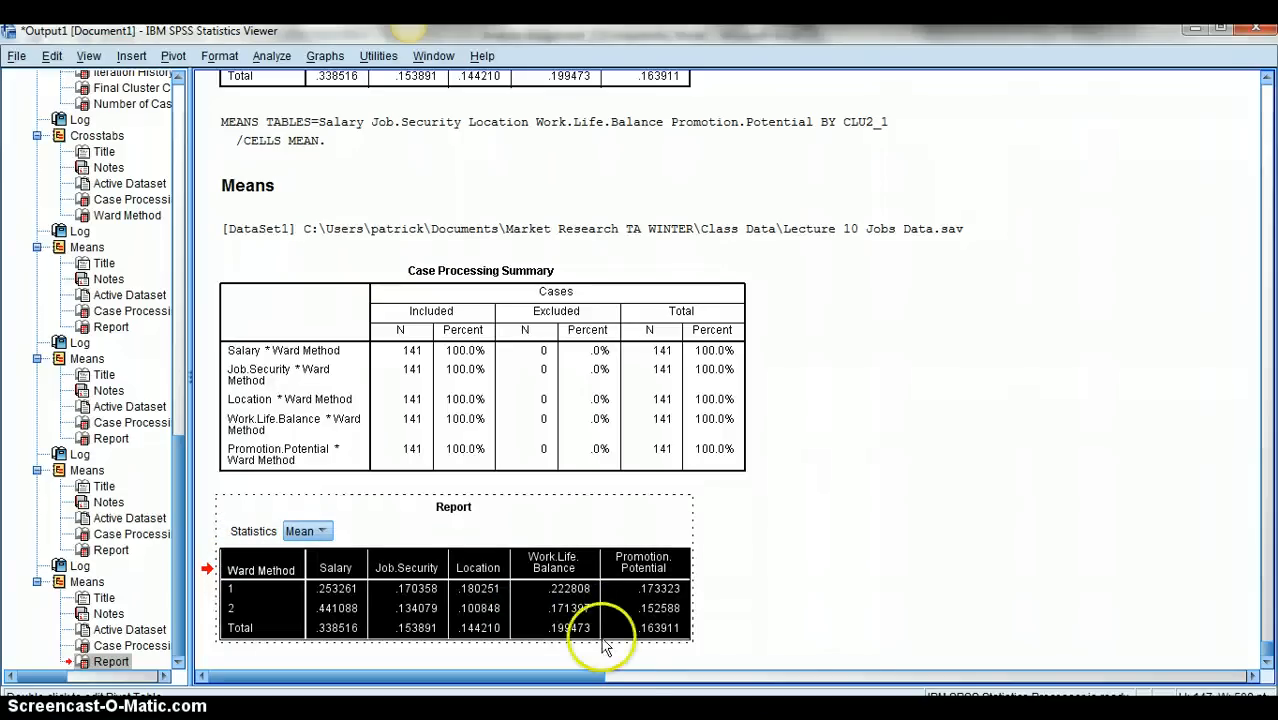
click(598, 711)
click(271, 284)
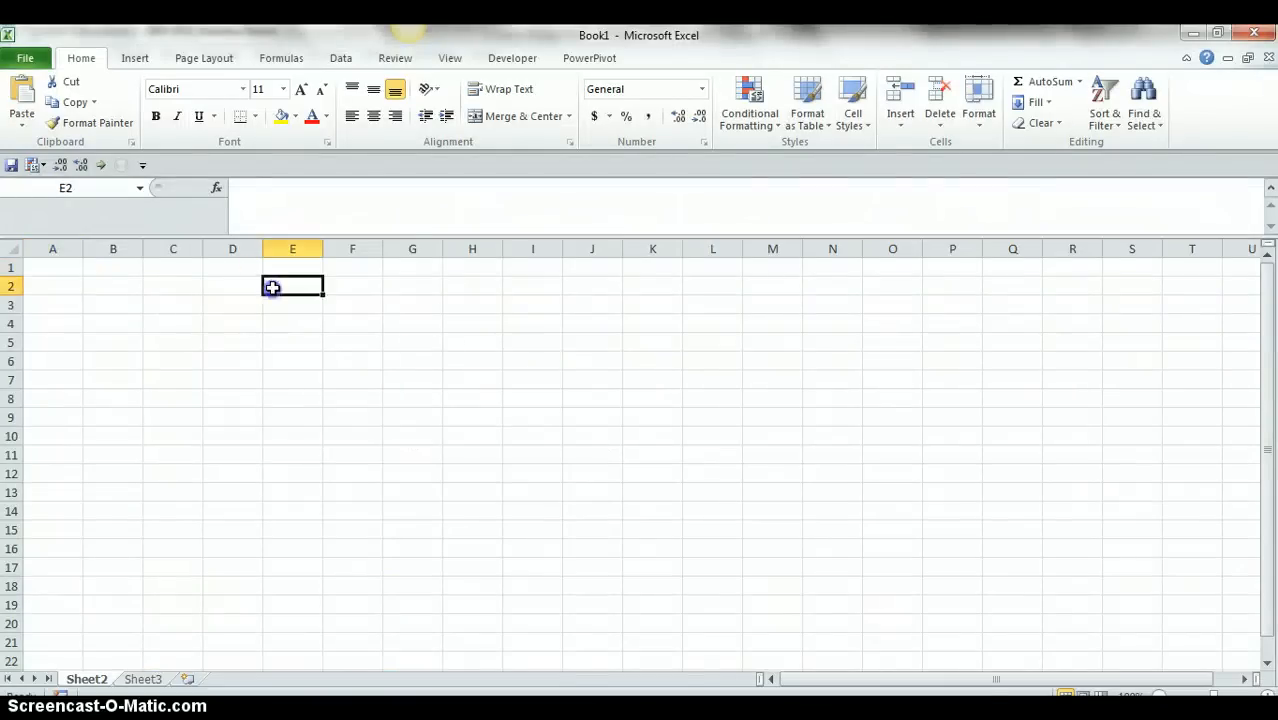
key(ctrl+v)
Copy the two cluster rows of means, F4:J5, and paste them at F10 without headings
drag(324, 344, 592, 356)
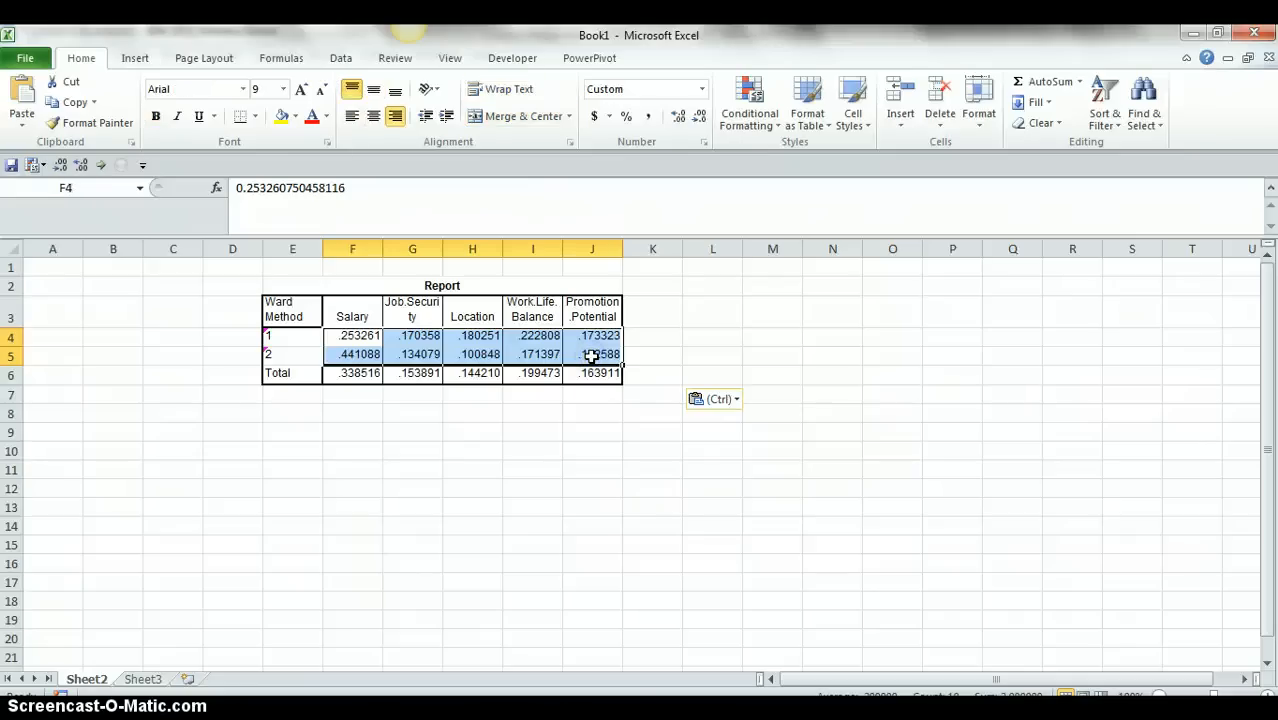
key(ctrl+c)
click(348, 451)
key(ctrl+v)
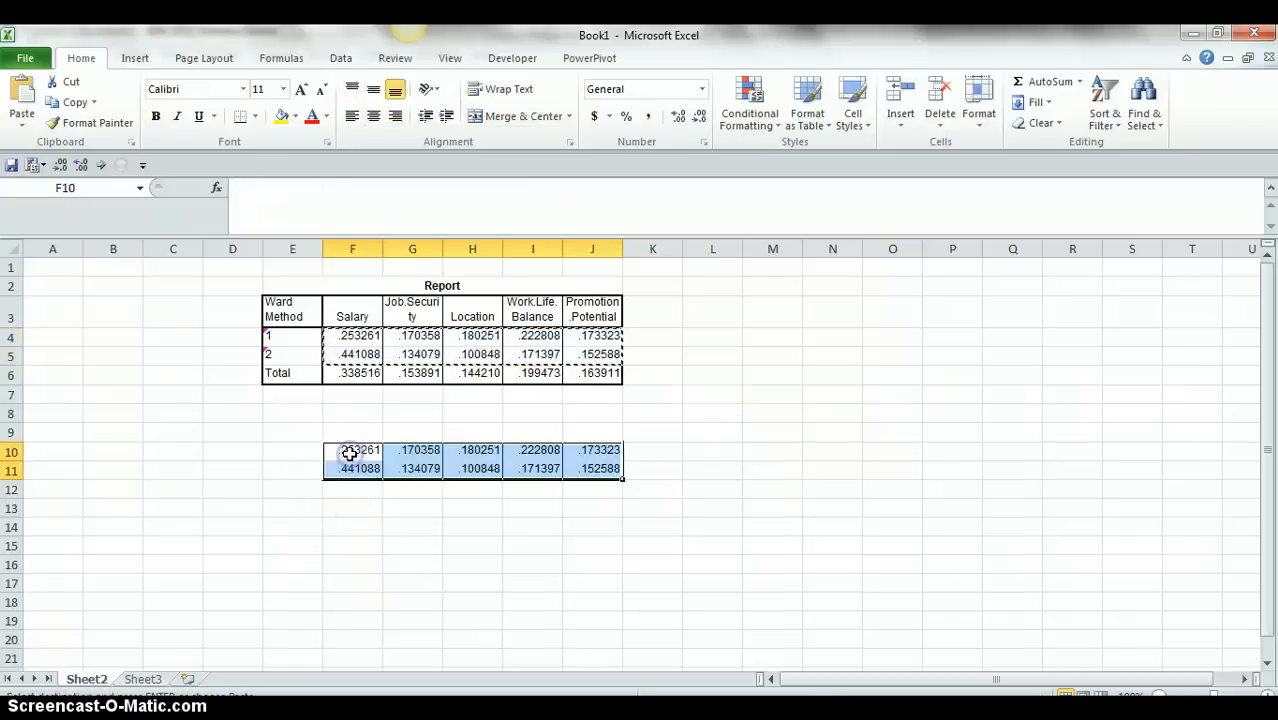
Insert a basic 2-D line chart of the means in F10:J11 and move it clear of the data, beside the tables
click(640, 455)
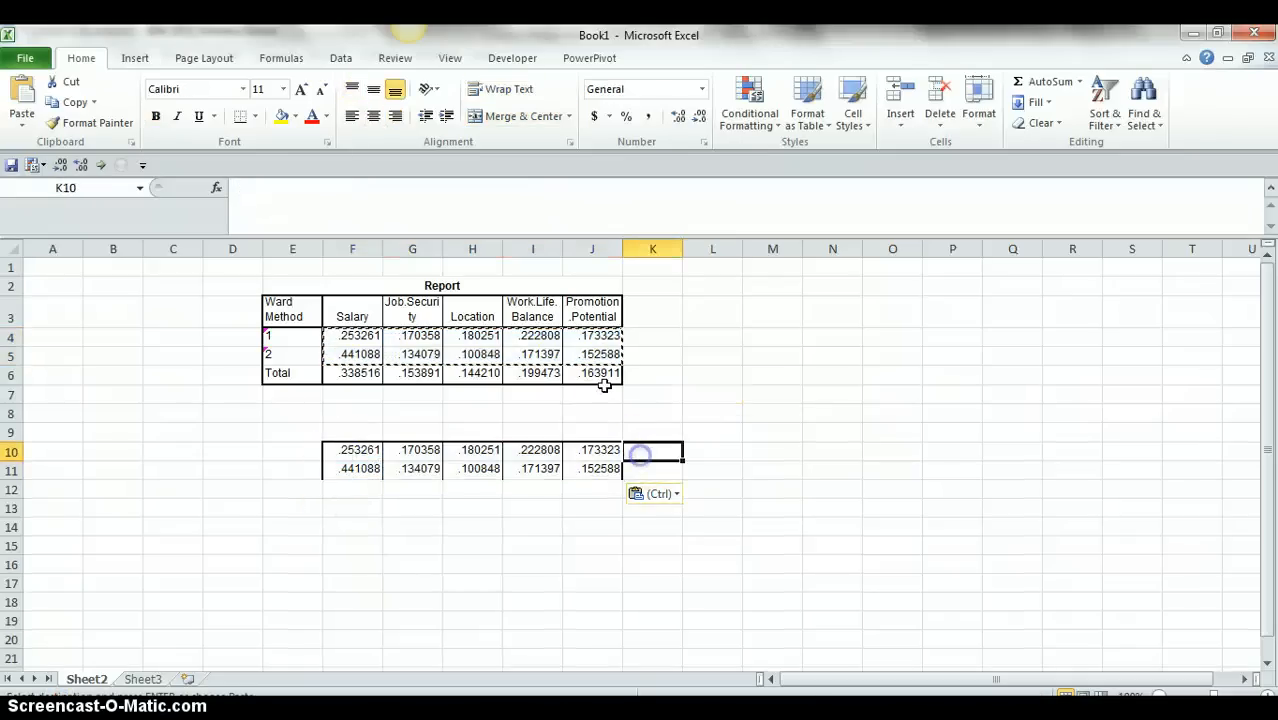
click(147, 63)
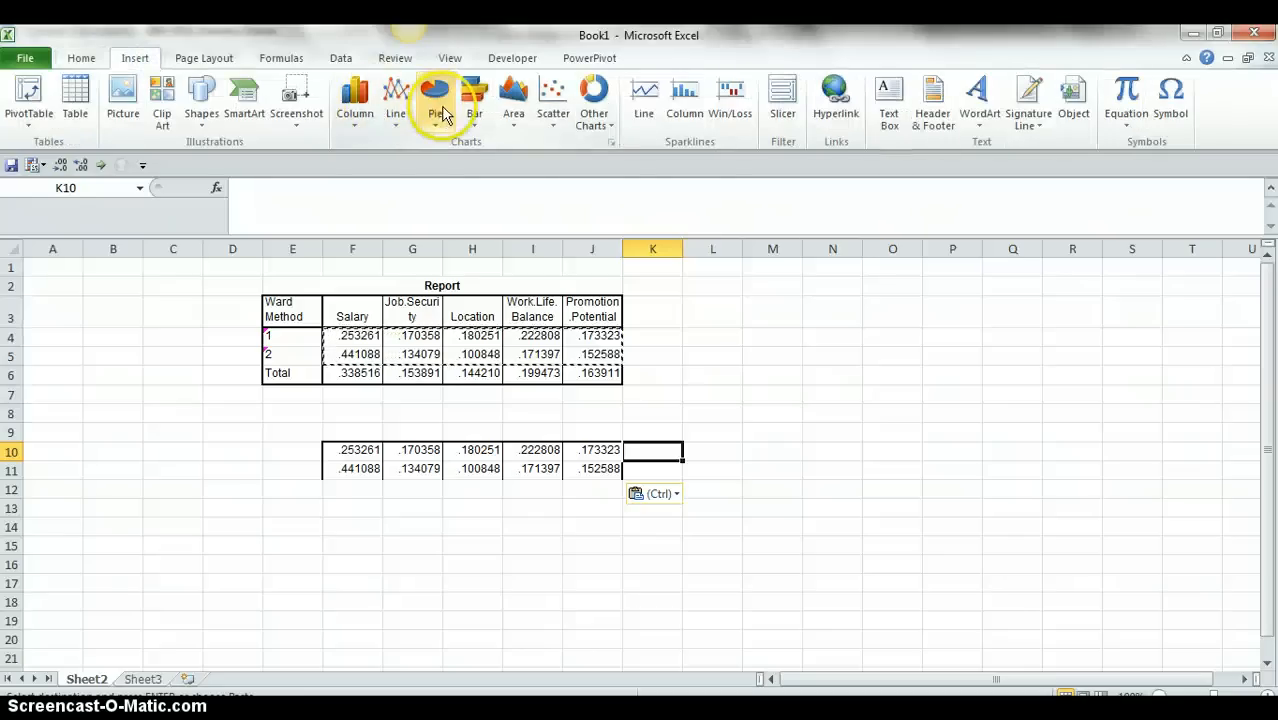
click(397, 112)
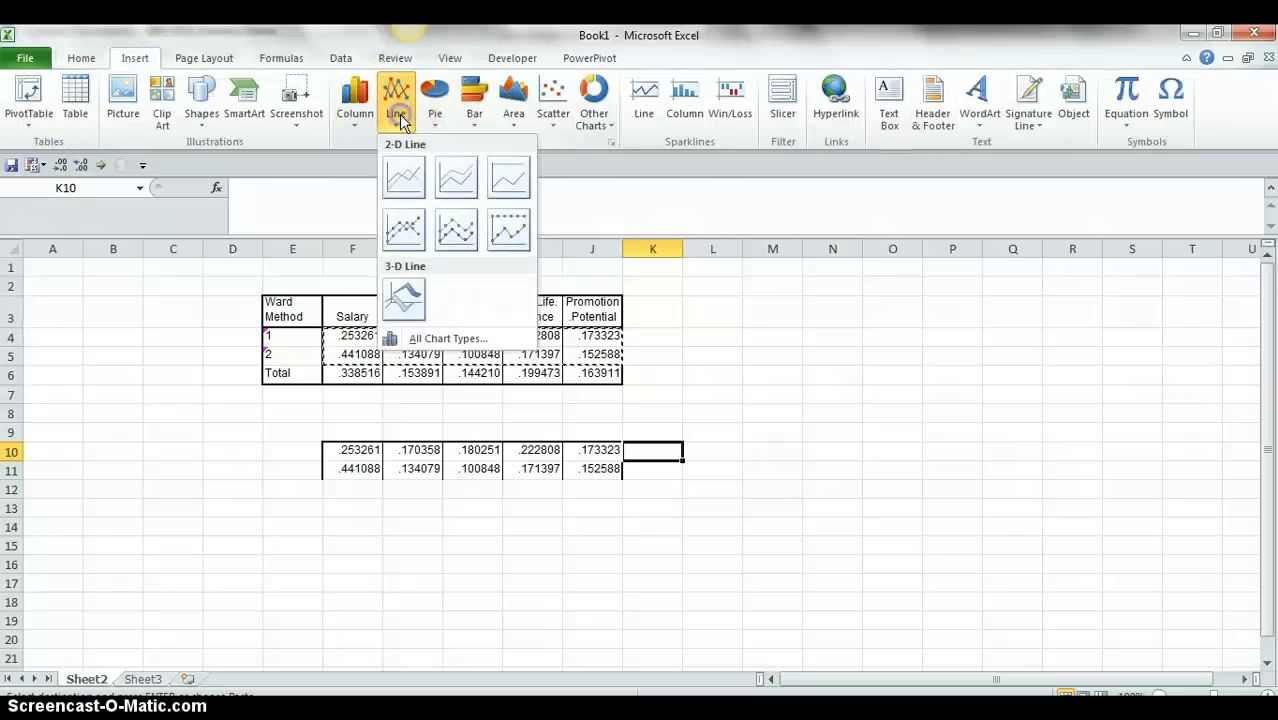
click(405, 180)
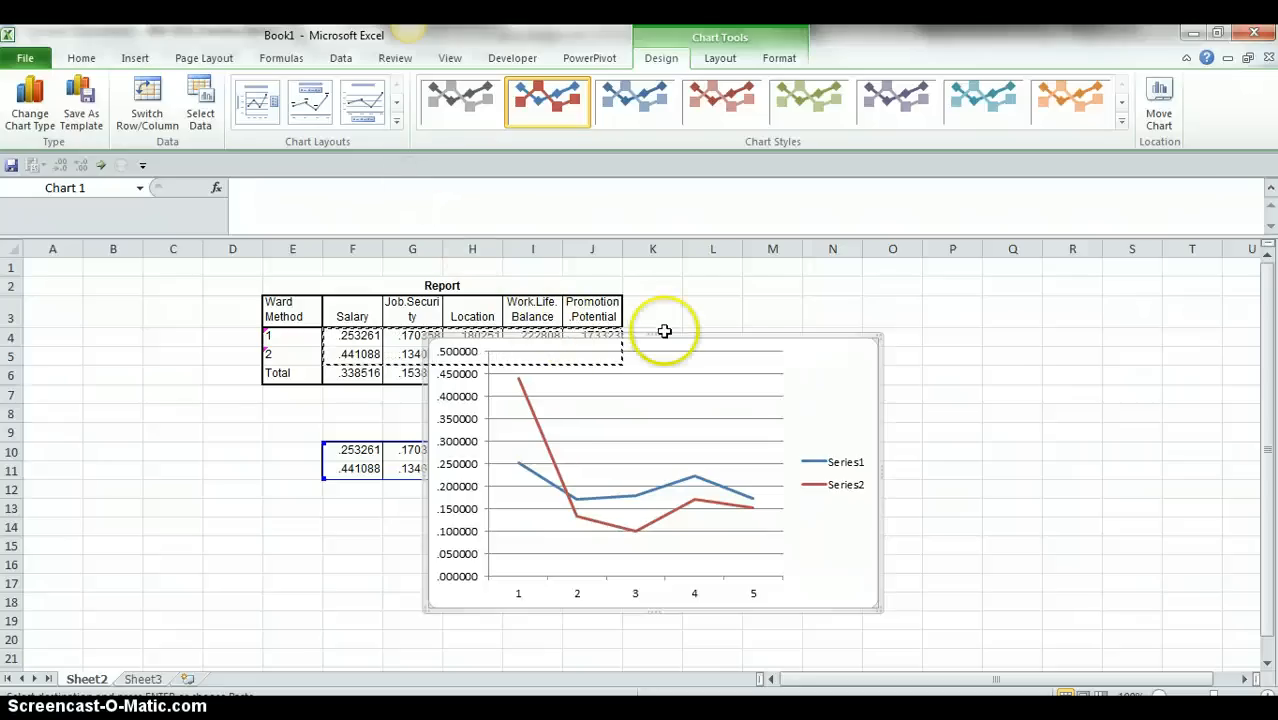
drag(665, 335, 937, 337)
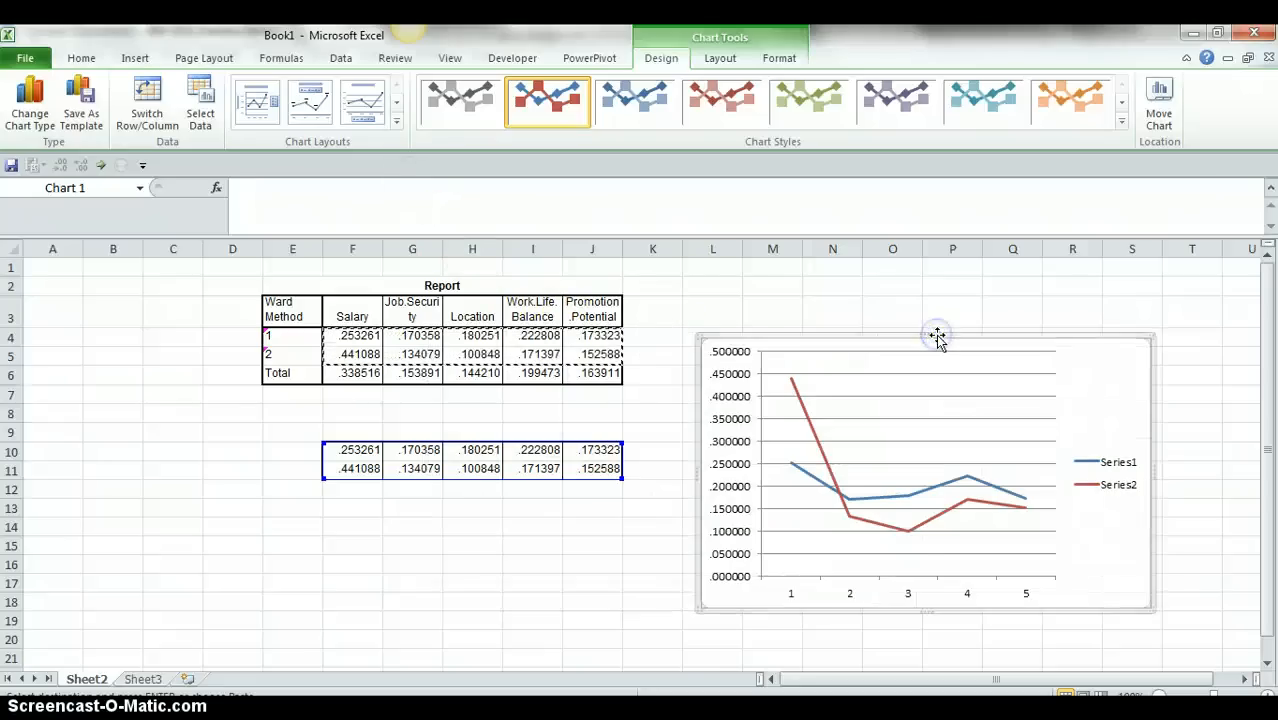
Capture the whole line chart, including its legend, with Snipping Tool
click(640, 715)
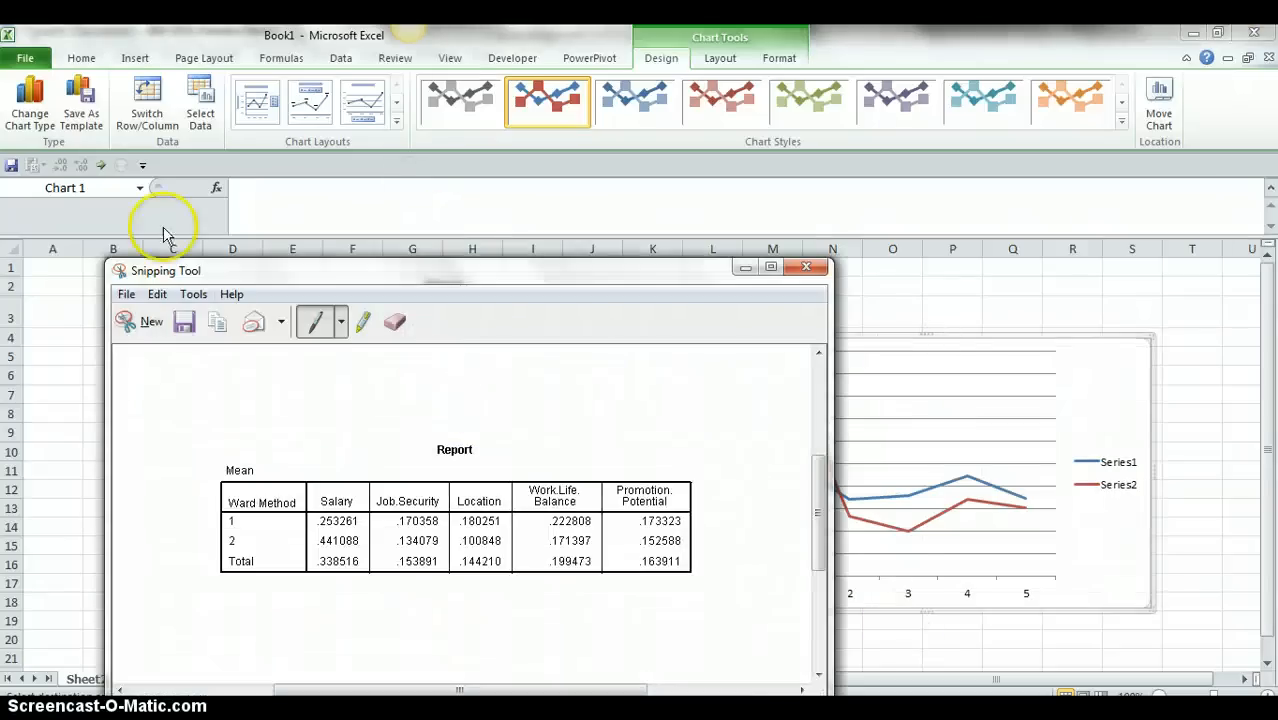
click(143, 321)
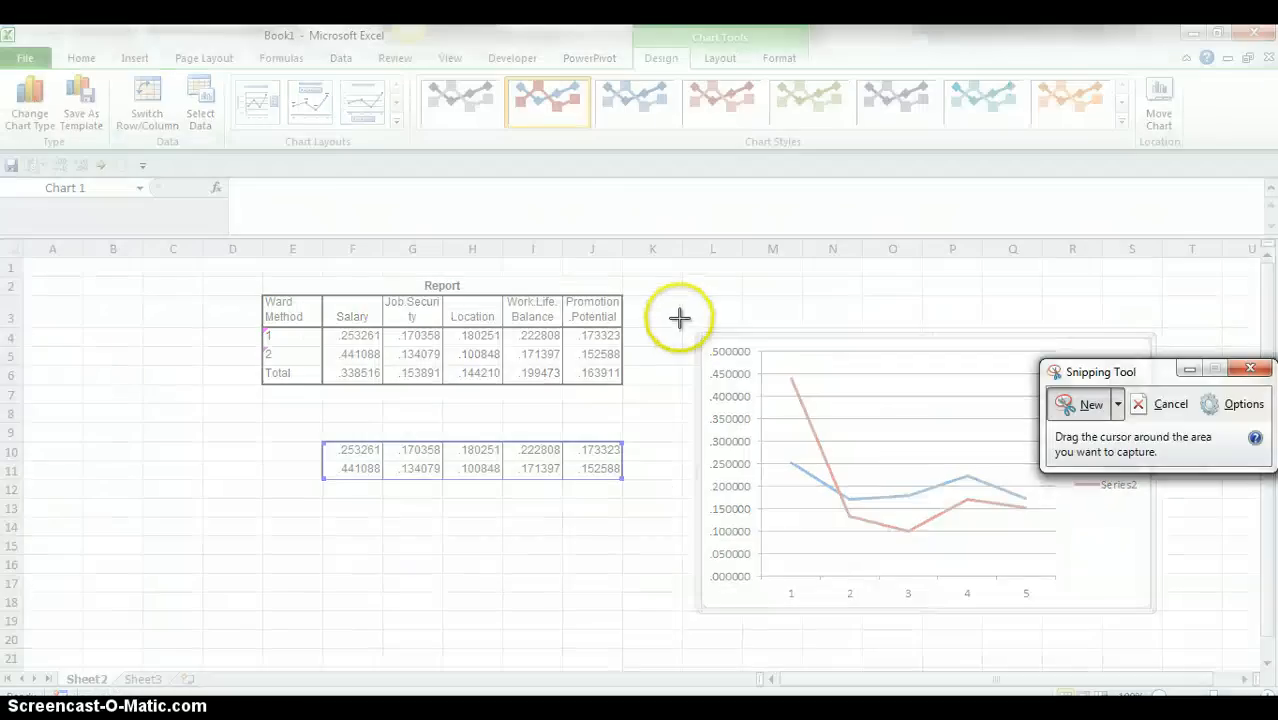
drag(679, 319, 1175, 619)
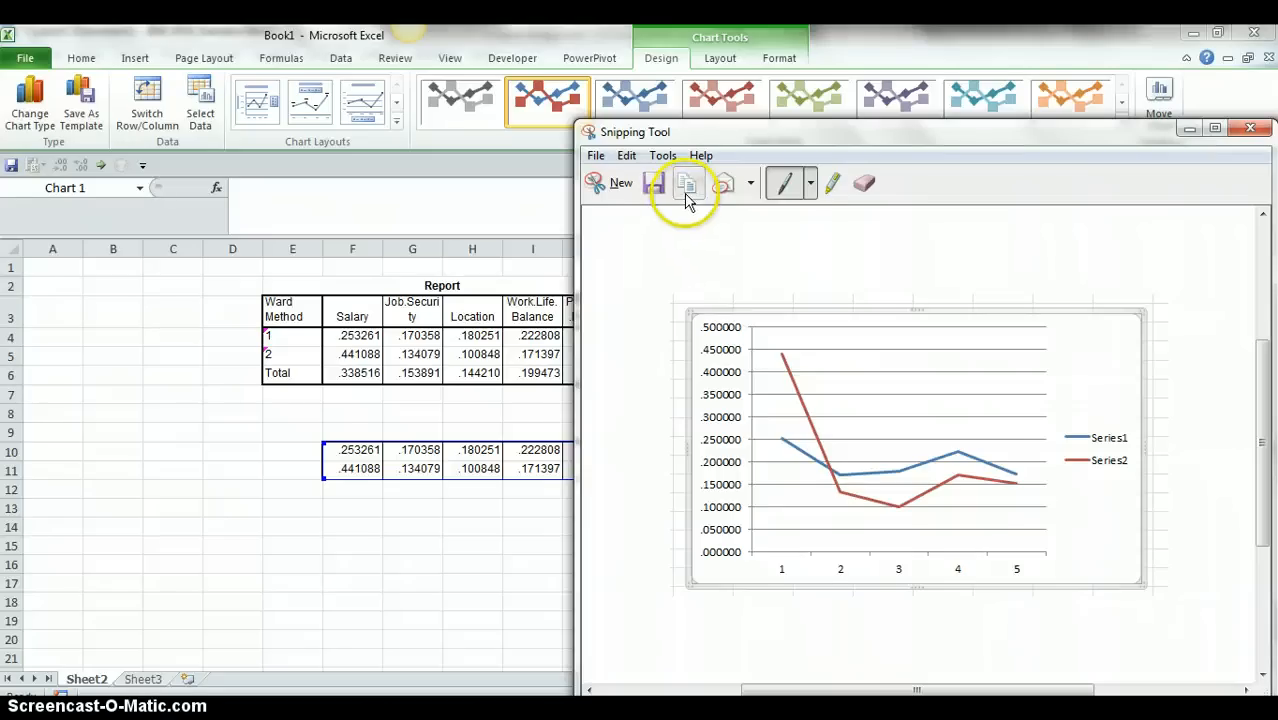
Switch to the Word assignment and paste the snipped line chart on a new line below question 5b
key(alt+Tab)
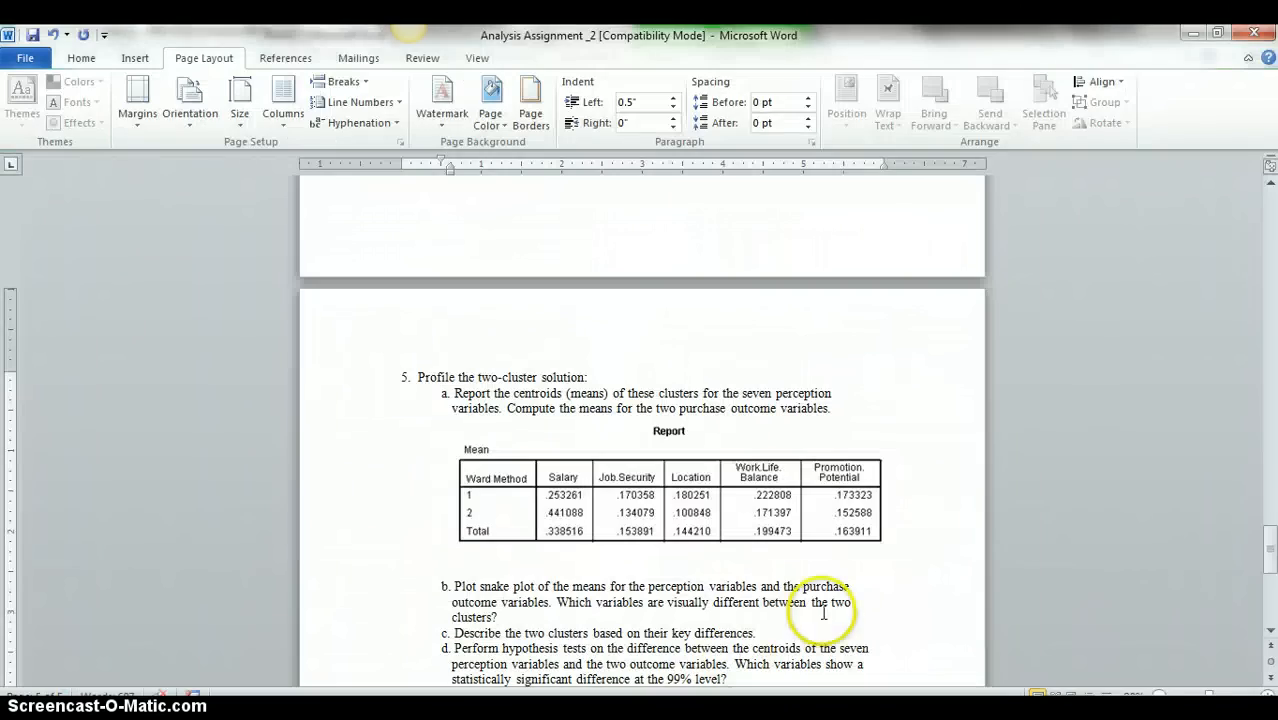
key(Return)
key(Return)
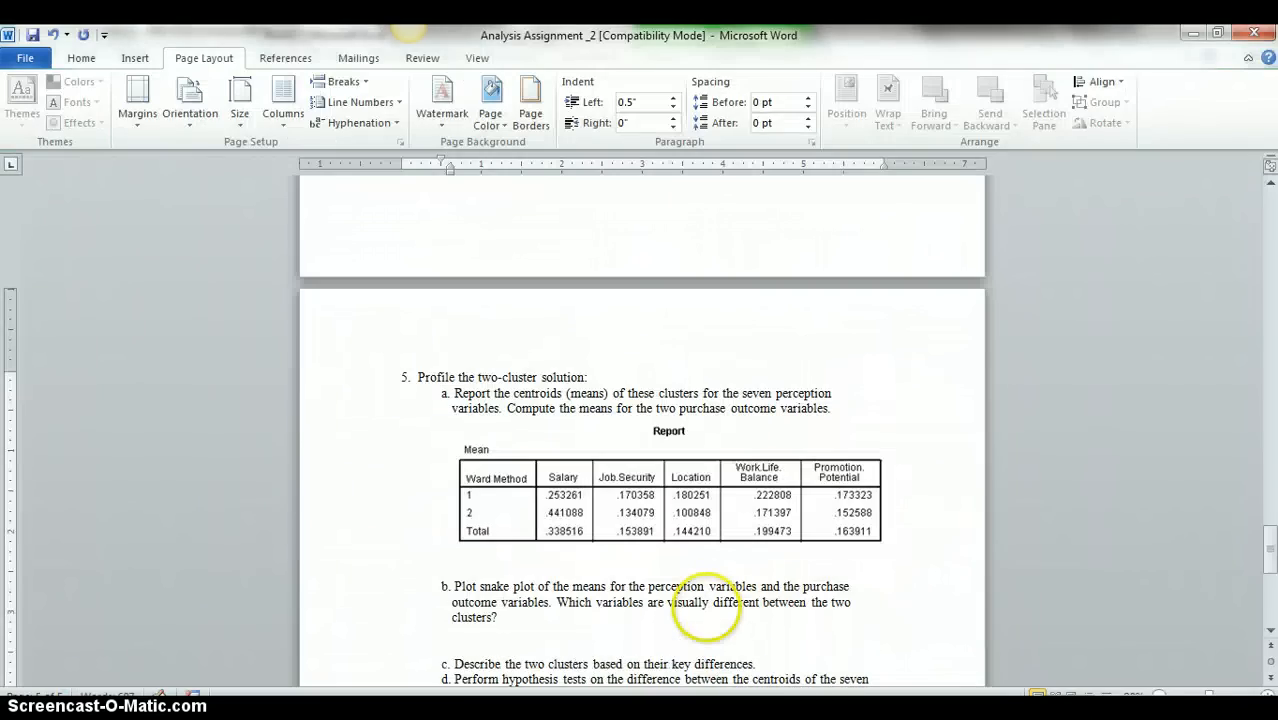
key(ctrl+v)
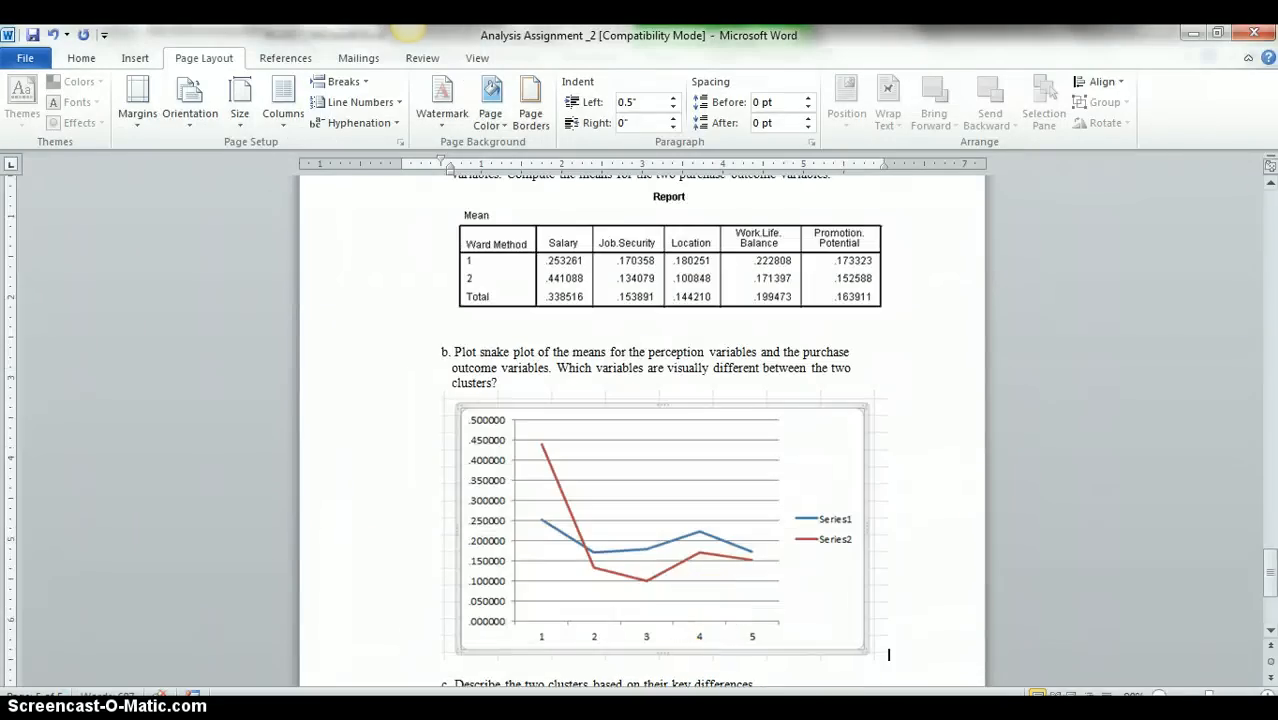
Below question 5c, write "Cluster 1 – Salary and work life balance are important." and "Cluster 2 – Salary is by far the most important."
drag(1270, 566, 1272, 578)
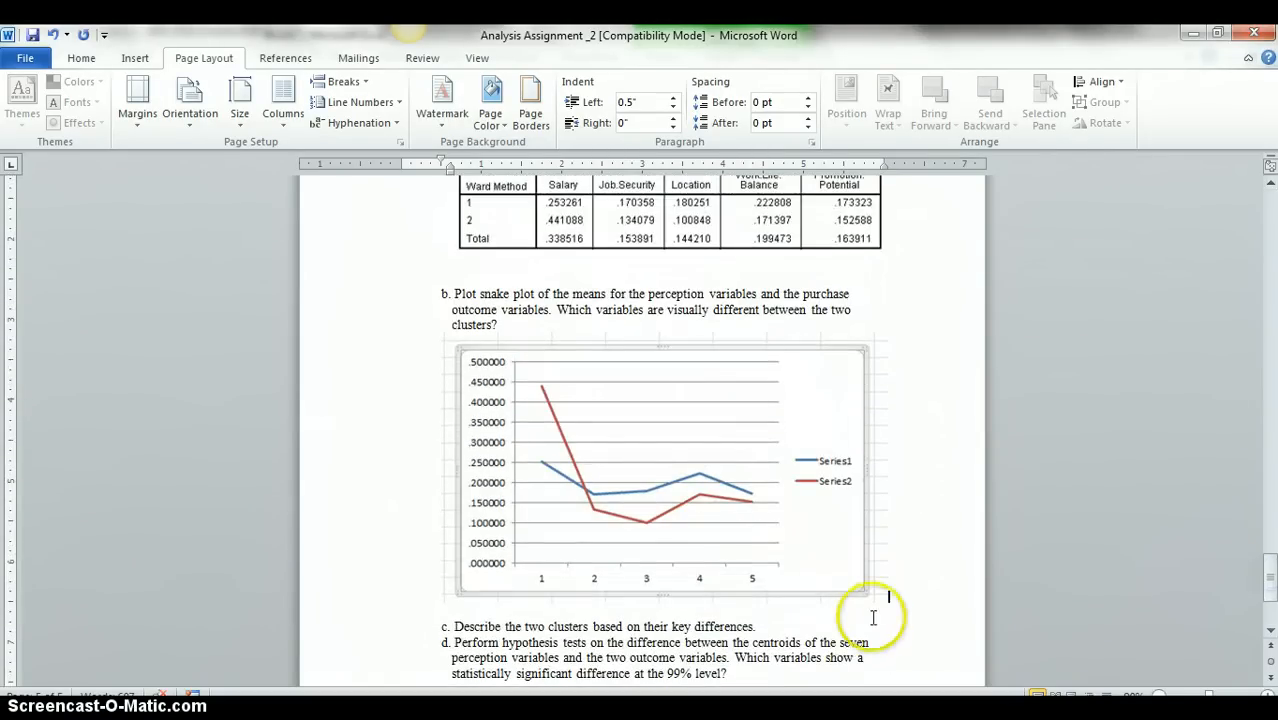
click(831, 628)
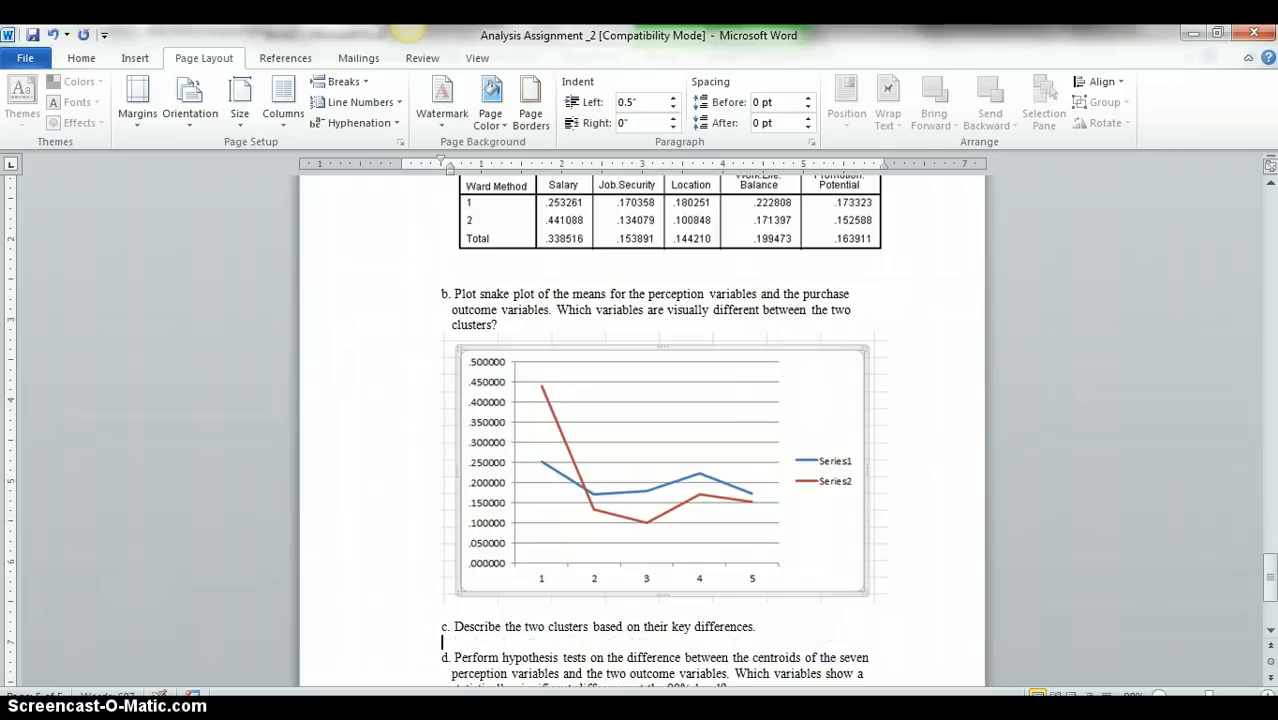
key(Return)
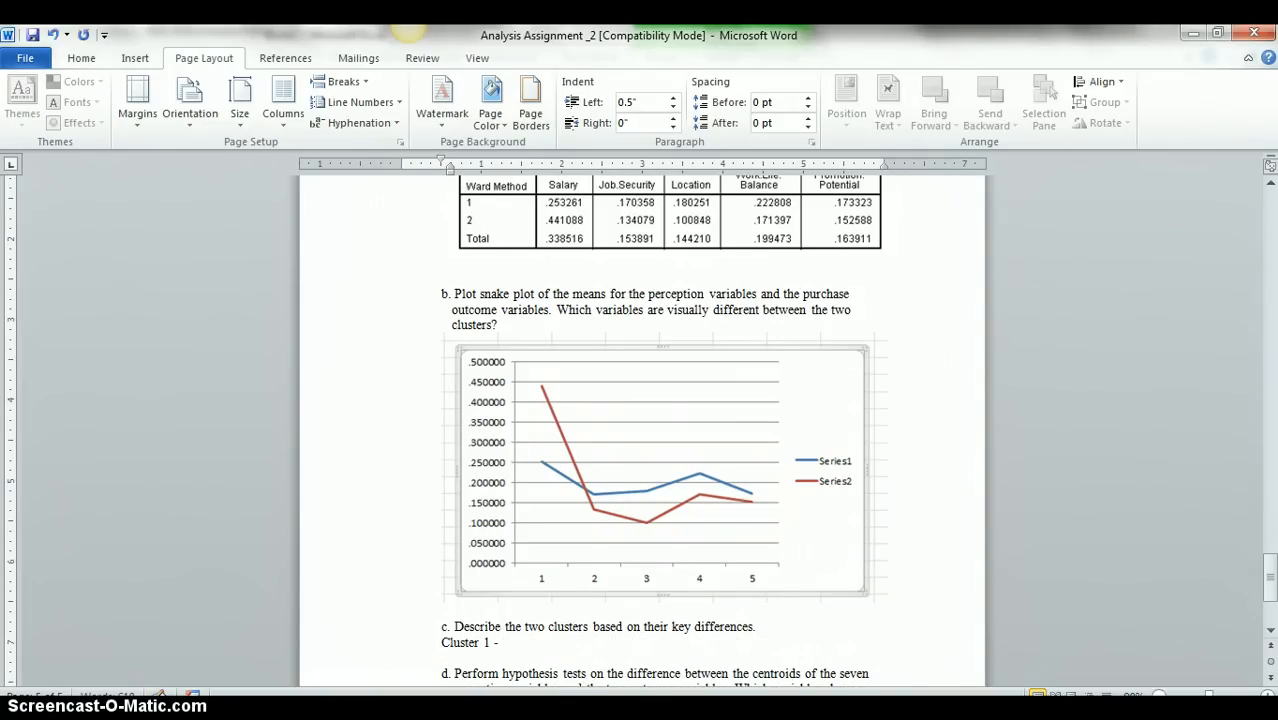
text(Cluster 1 -)
key(Return)
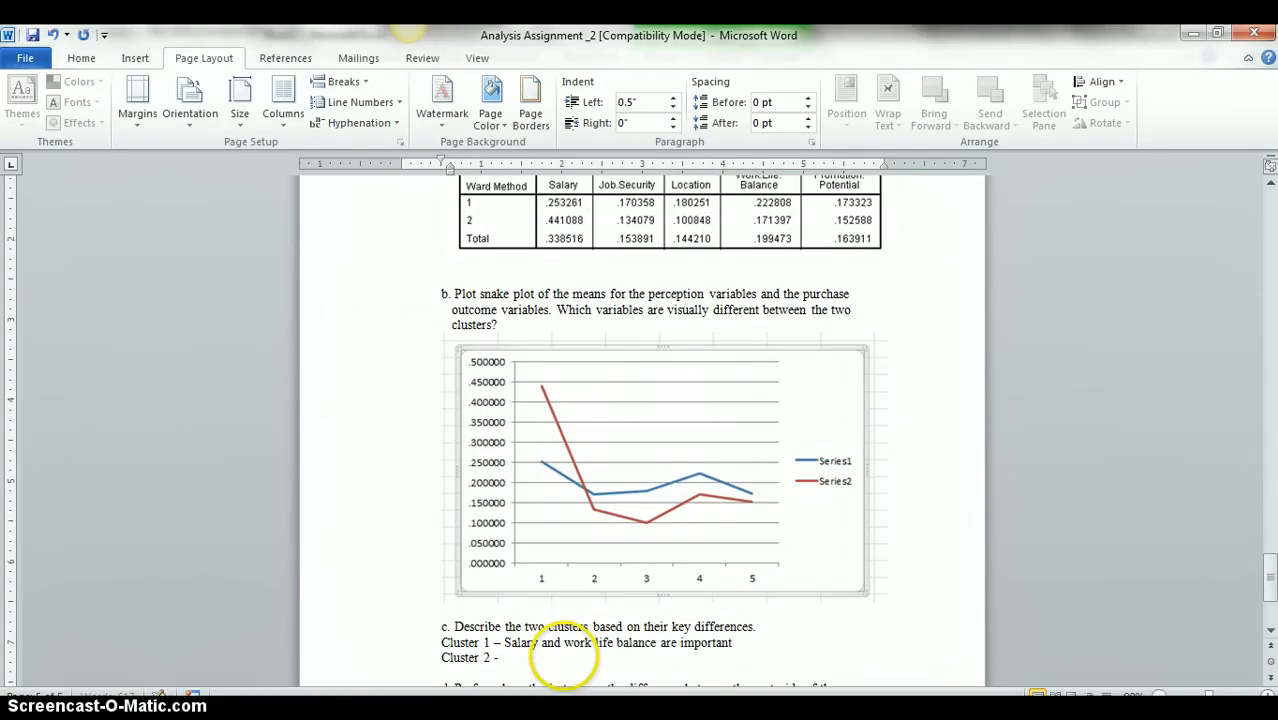
click(565, 656)
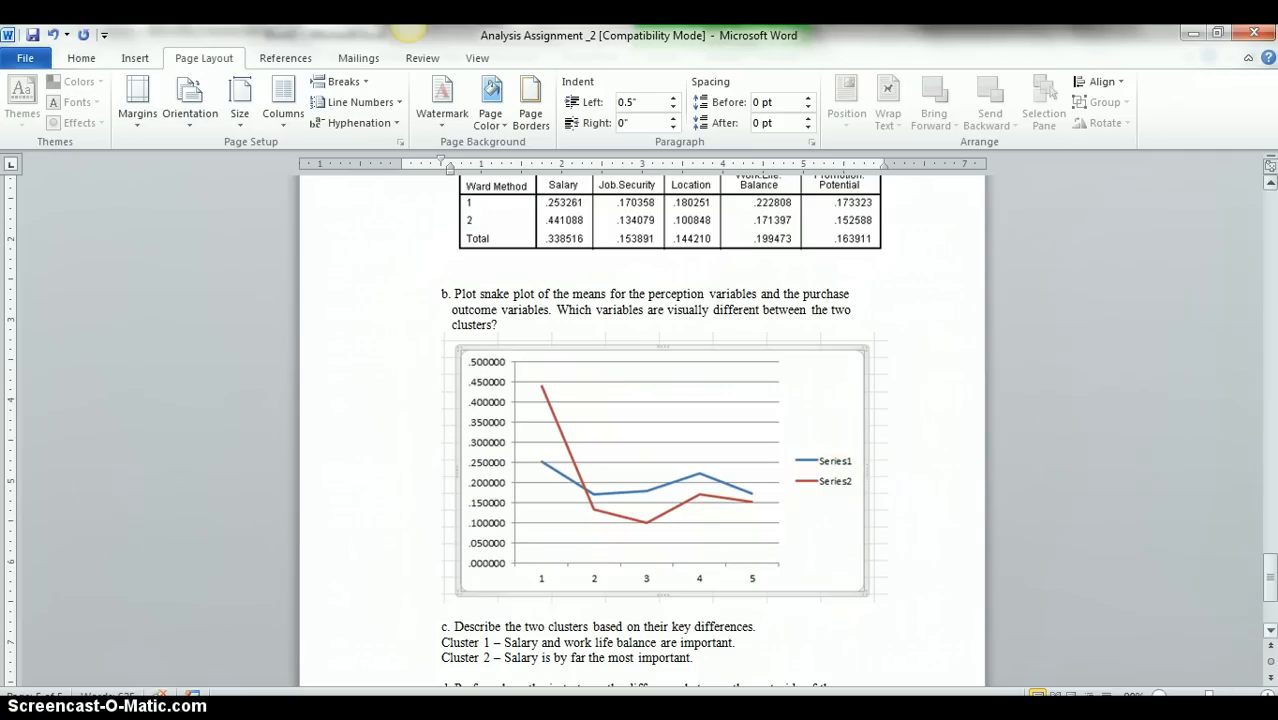
Switch to the SPSS output and set up an Independent-Samples T Test on Salary, Job.Security, Location, Work.Life.Balance and Promotion.Potential
drag(1268, 580, 1272, 617)
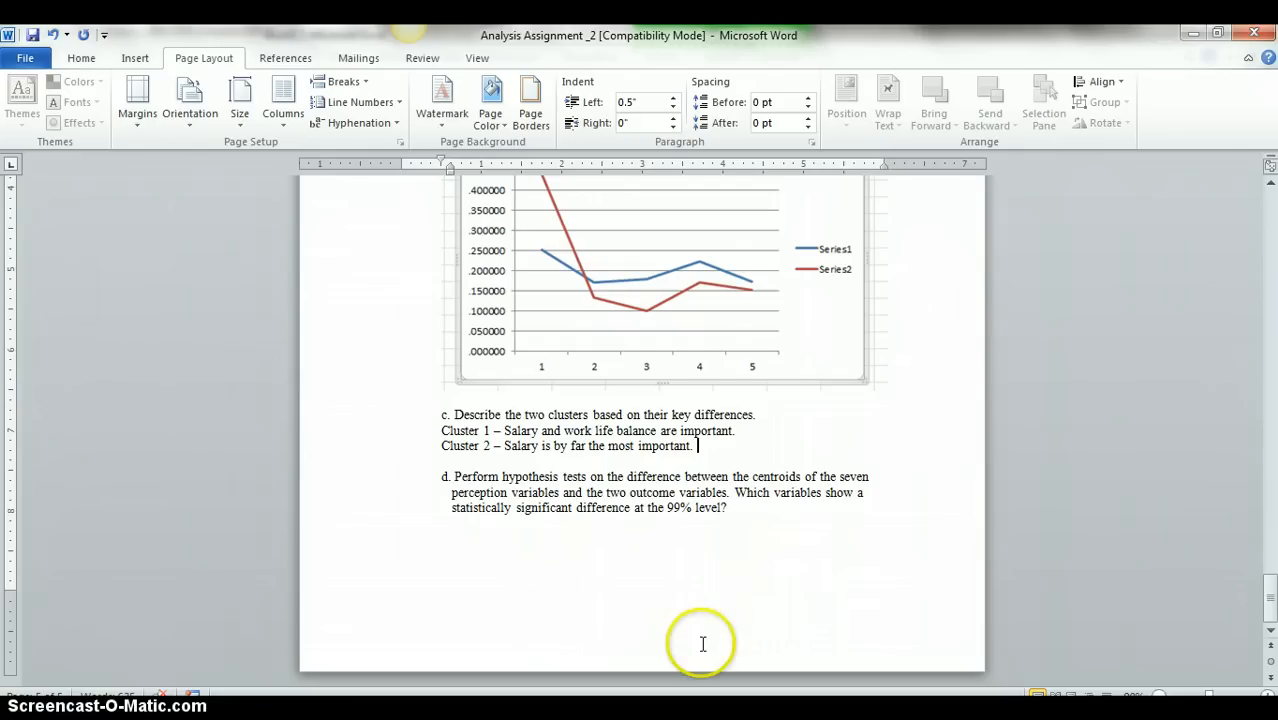
click(775, 715)
click(725, 648)
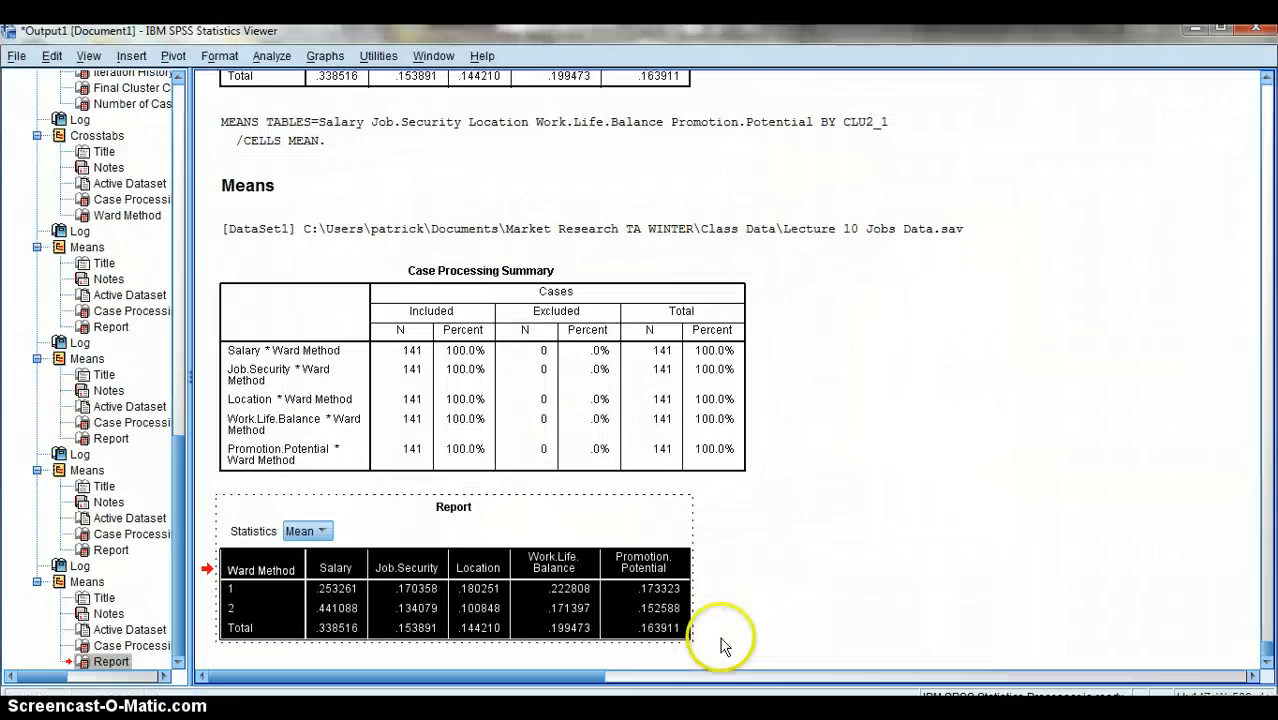
scroll(815, 372, up, 1)
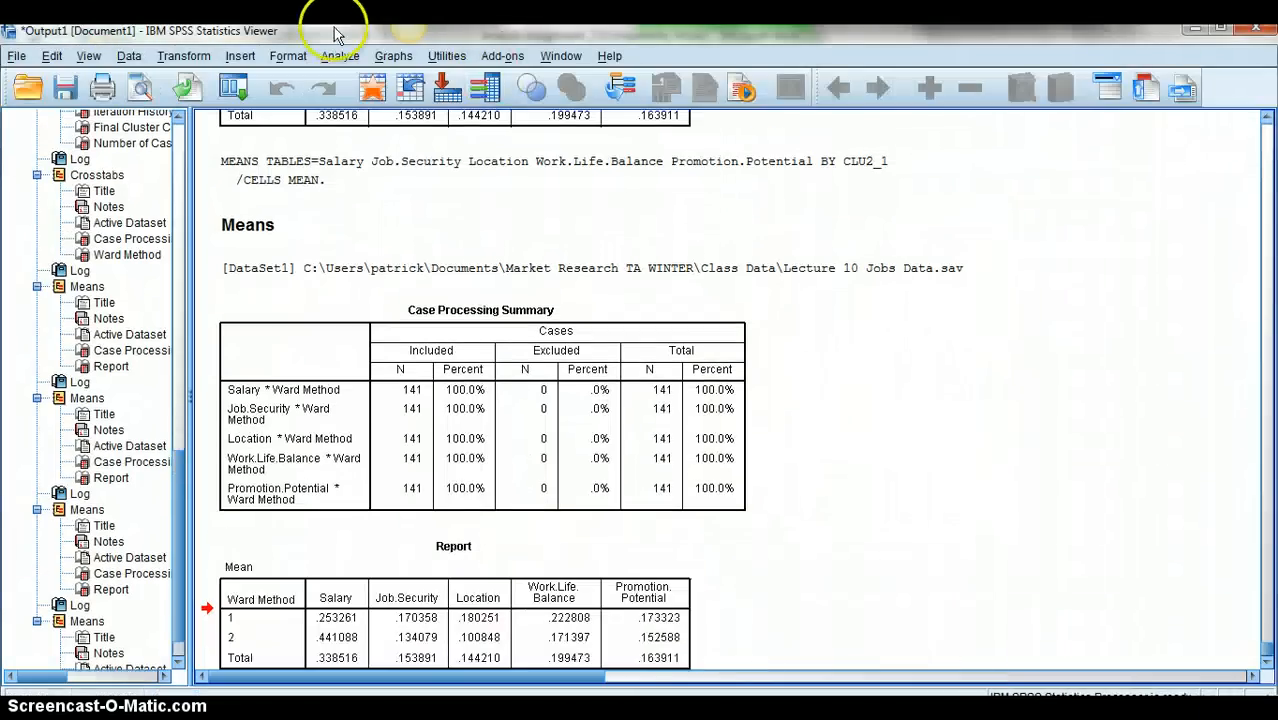
click(340, 56)
mouse_move(386, 126)
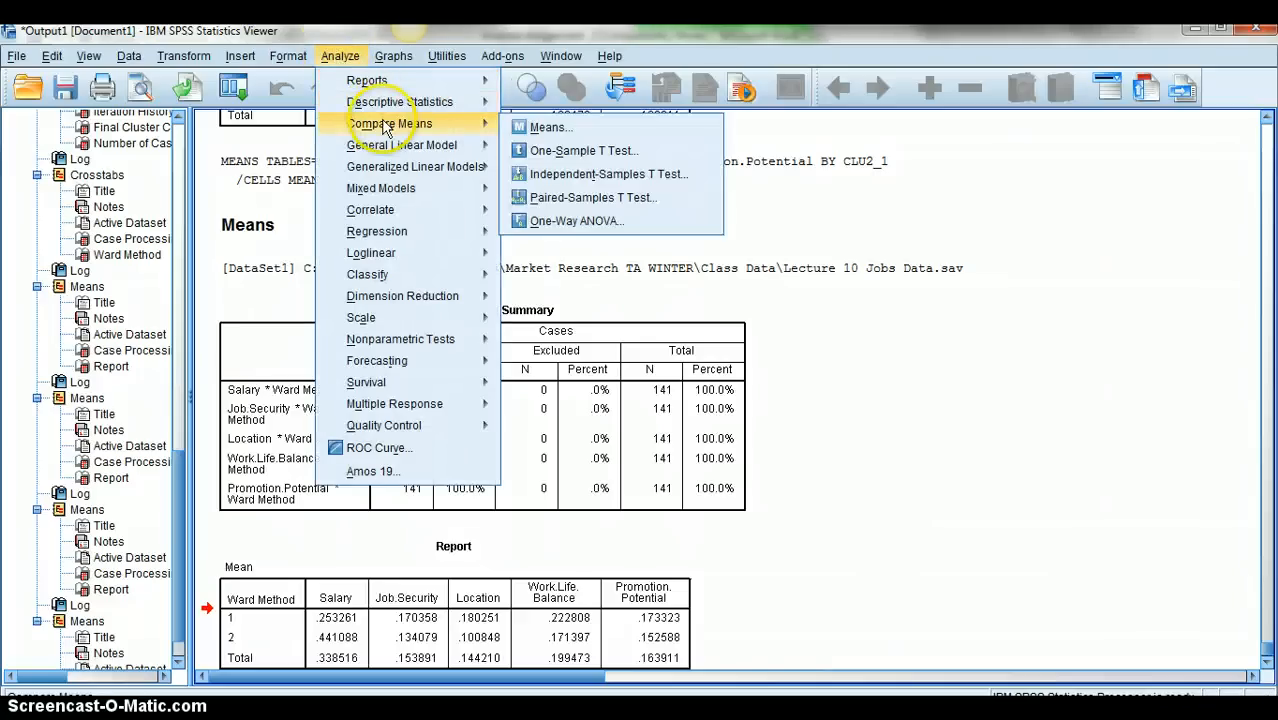
click(592, 176)
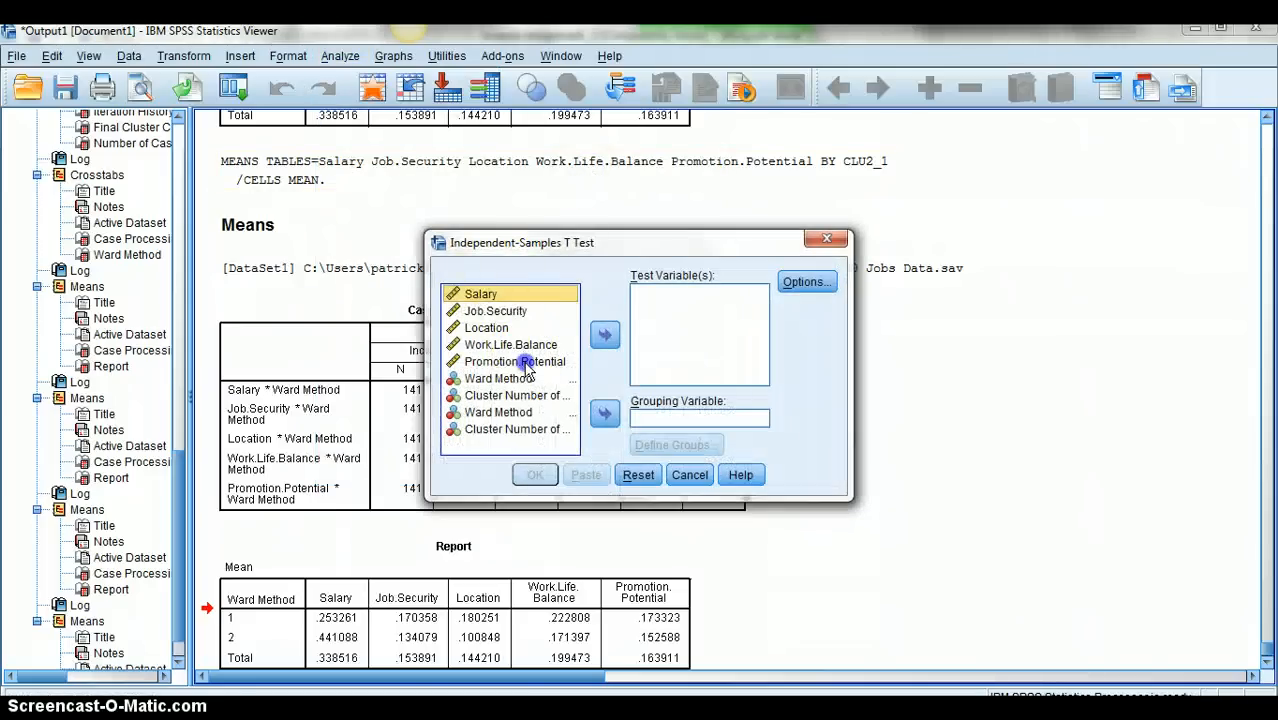
shift+click(515, 361)
click(596, 346)
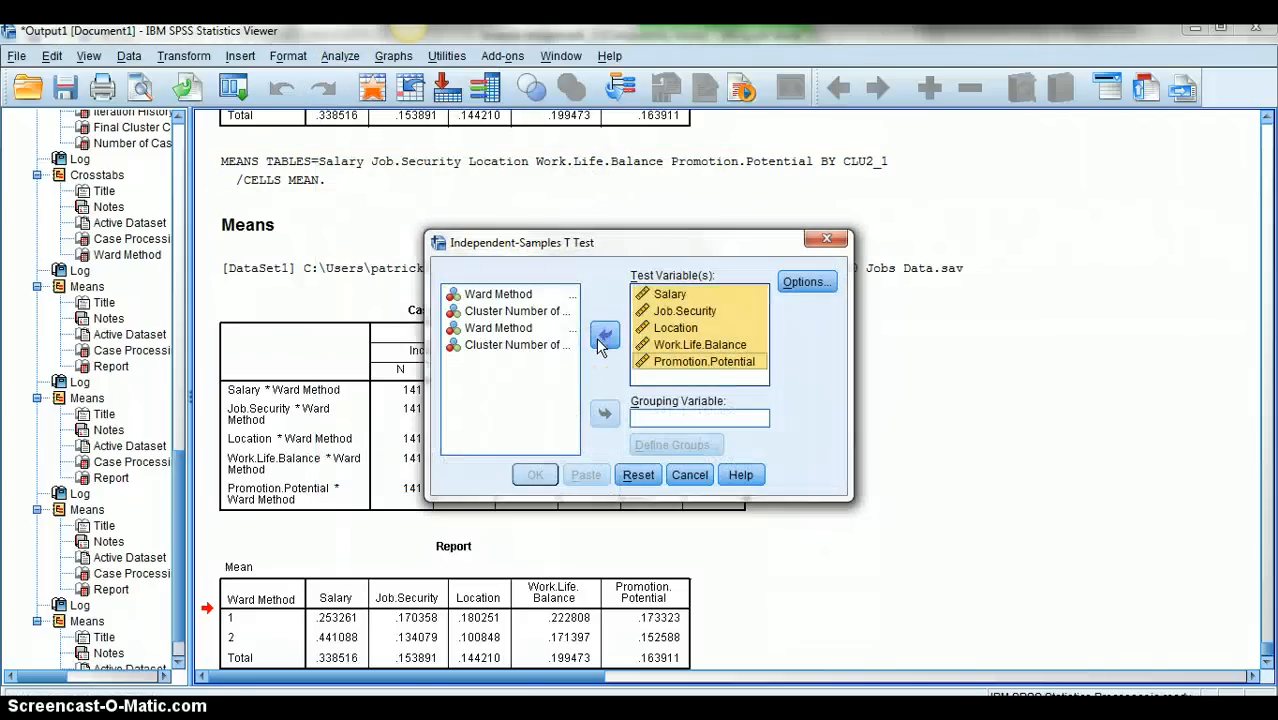
Group the test by the Ward Method variable CLU2_1, with group values 1 and 2, and run it
click(520, 294)
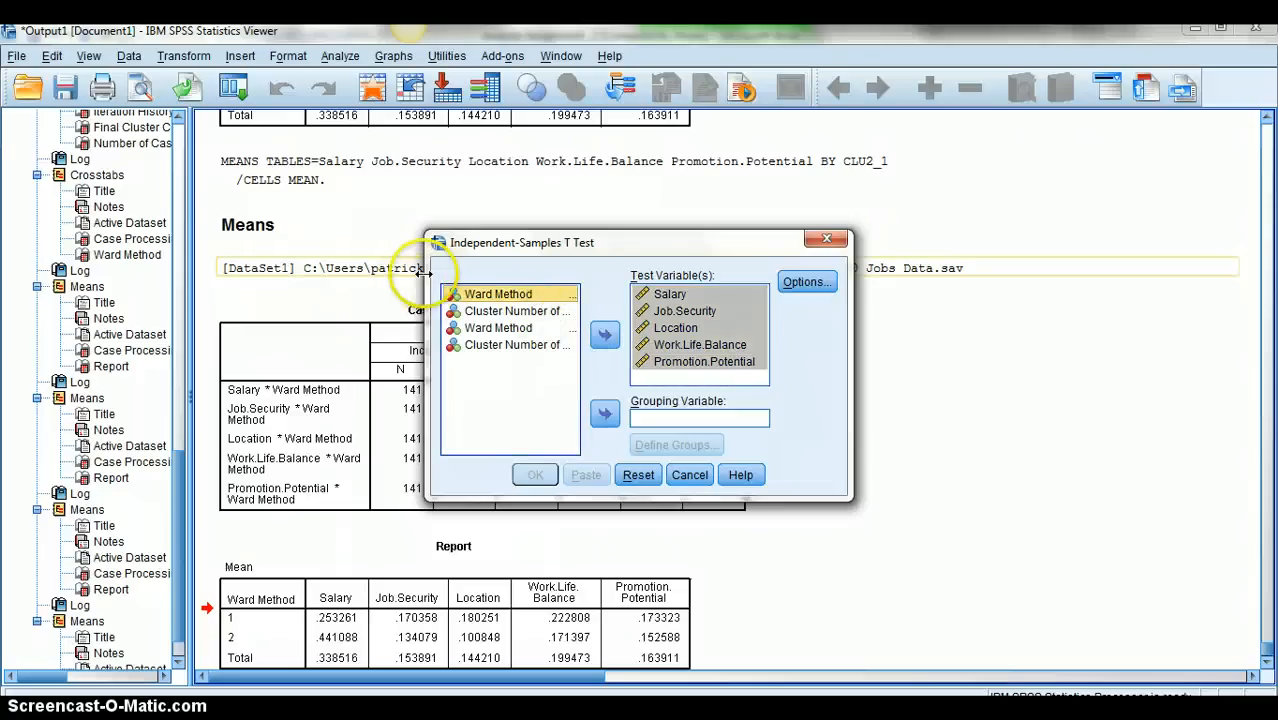
click(604, 413)
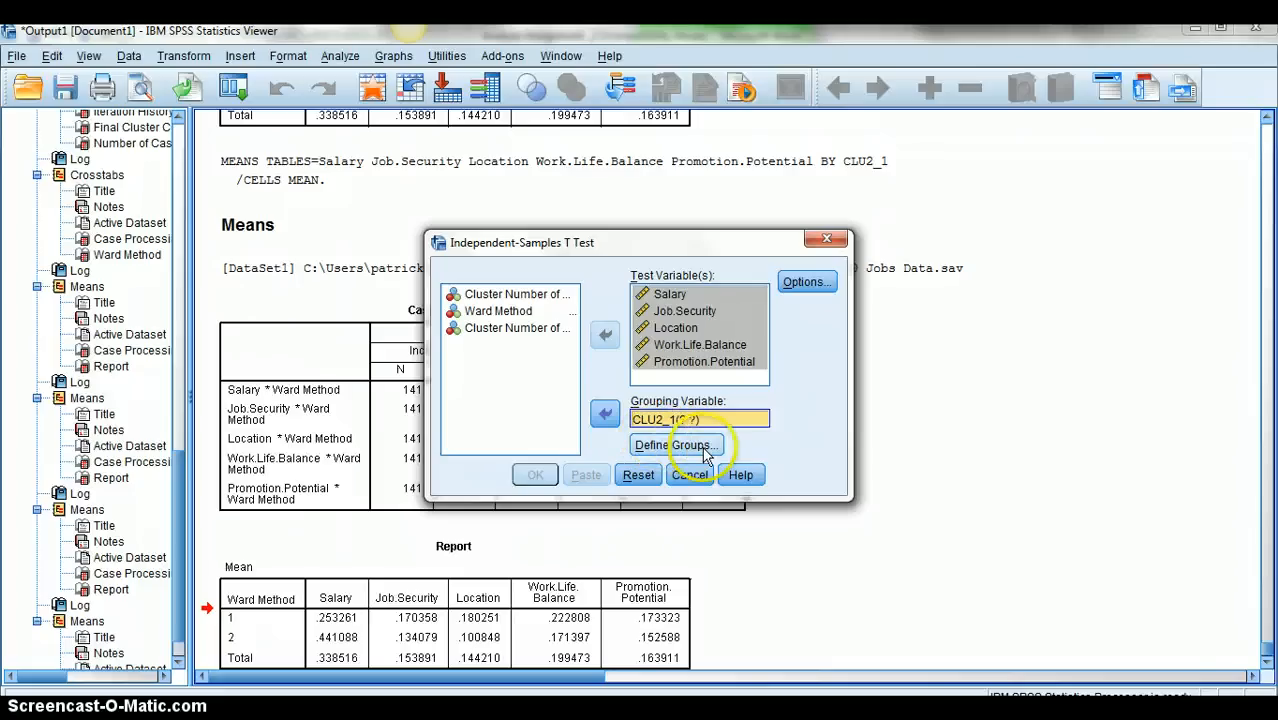
click(676, 445)
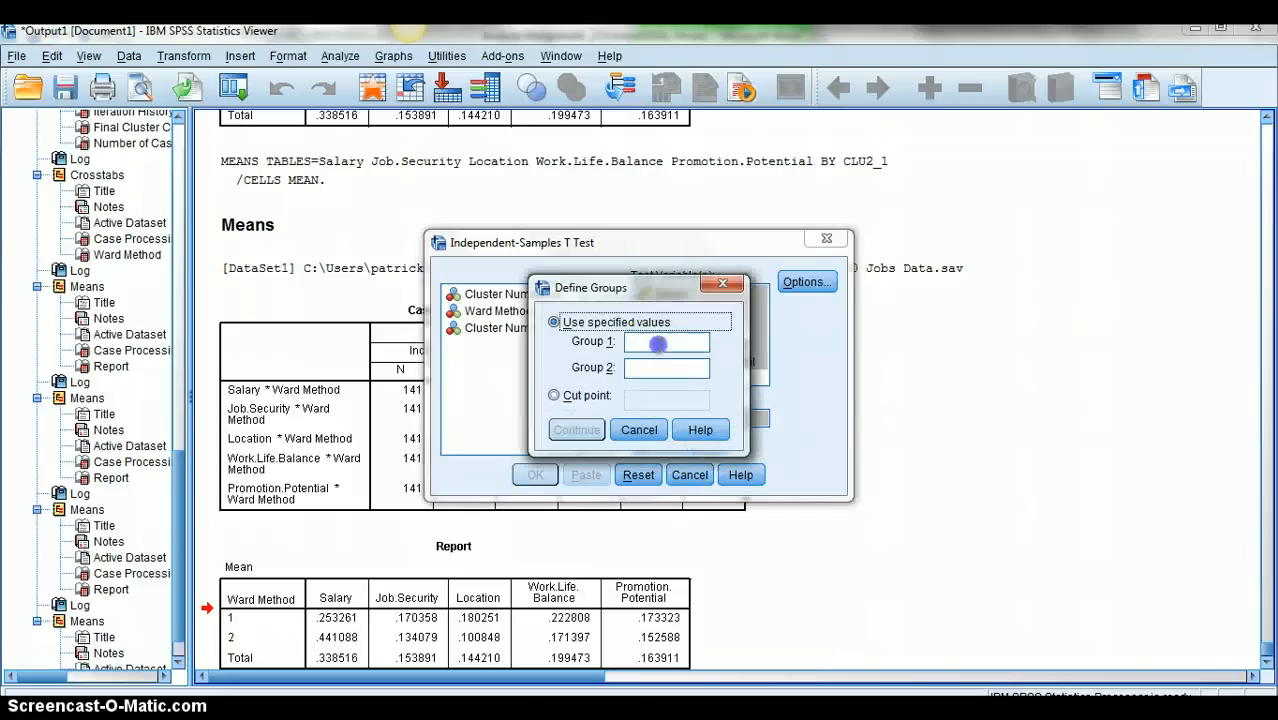
text(1)
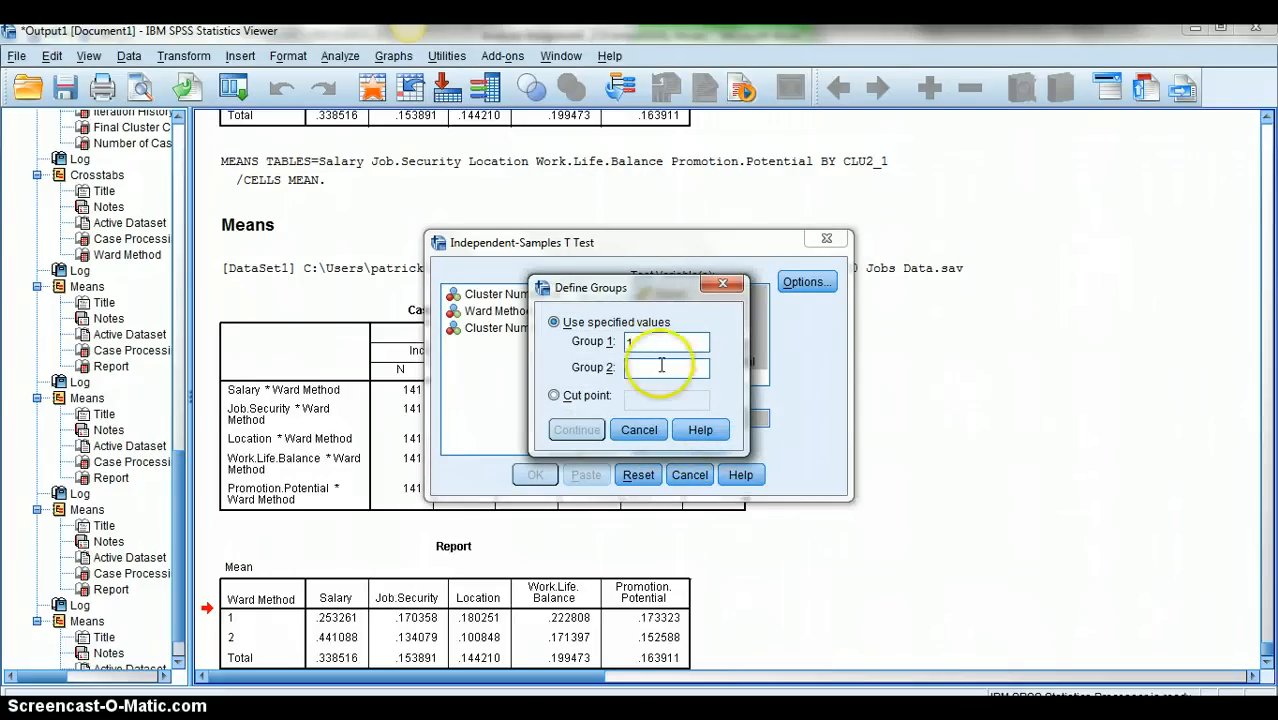
click(660, 369)
text(2)
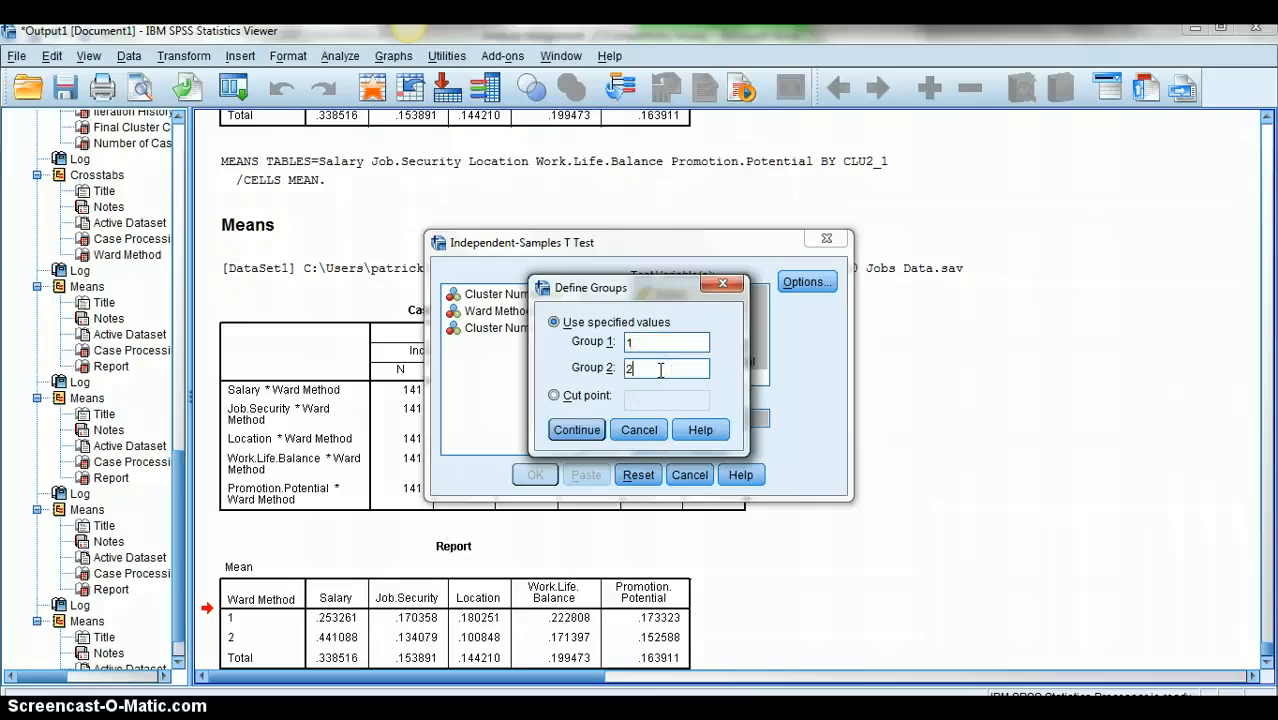
click(572, 430)
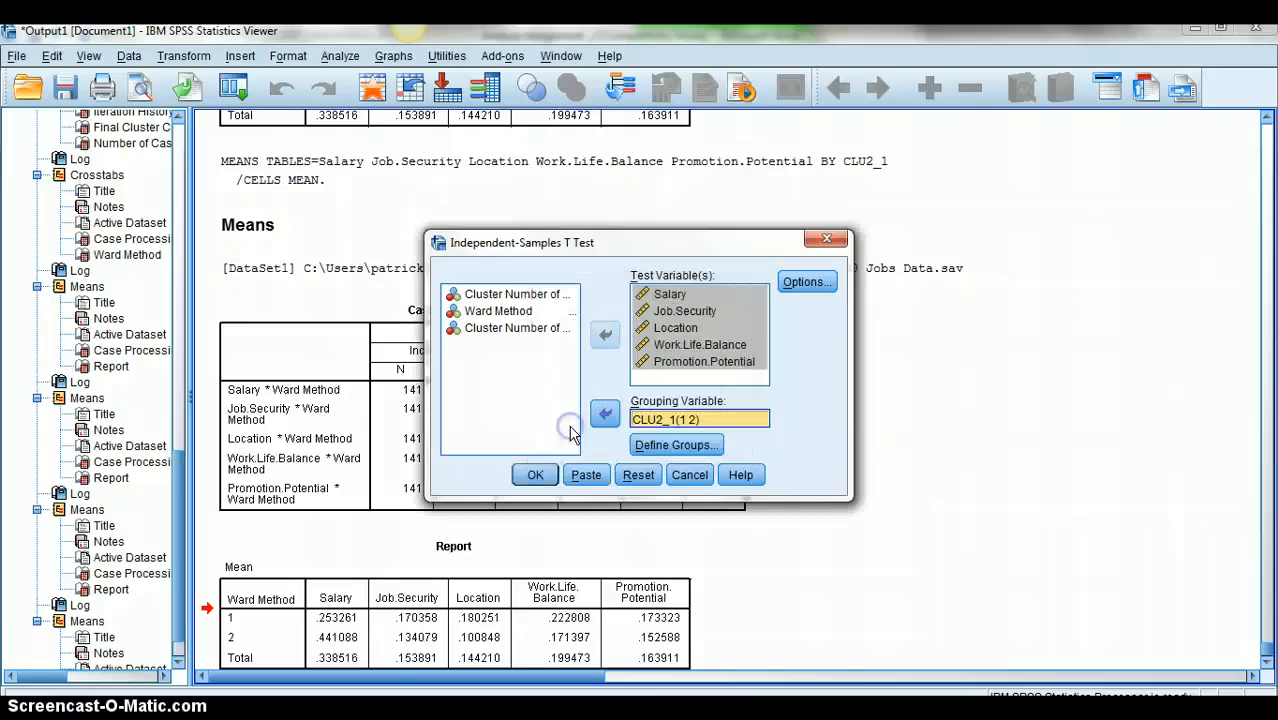
click(535, 475)
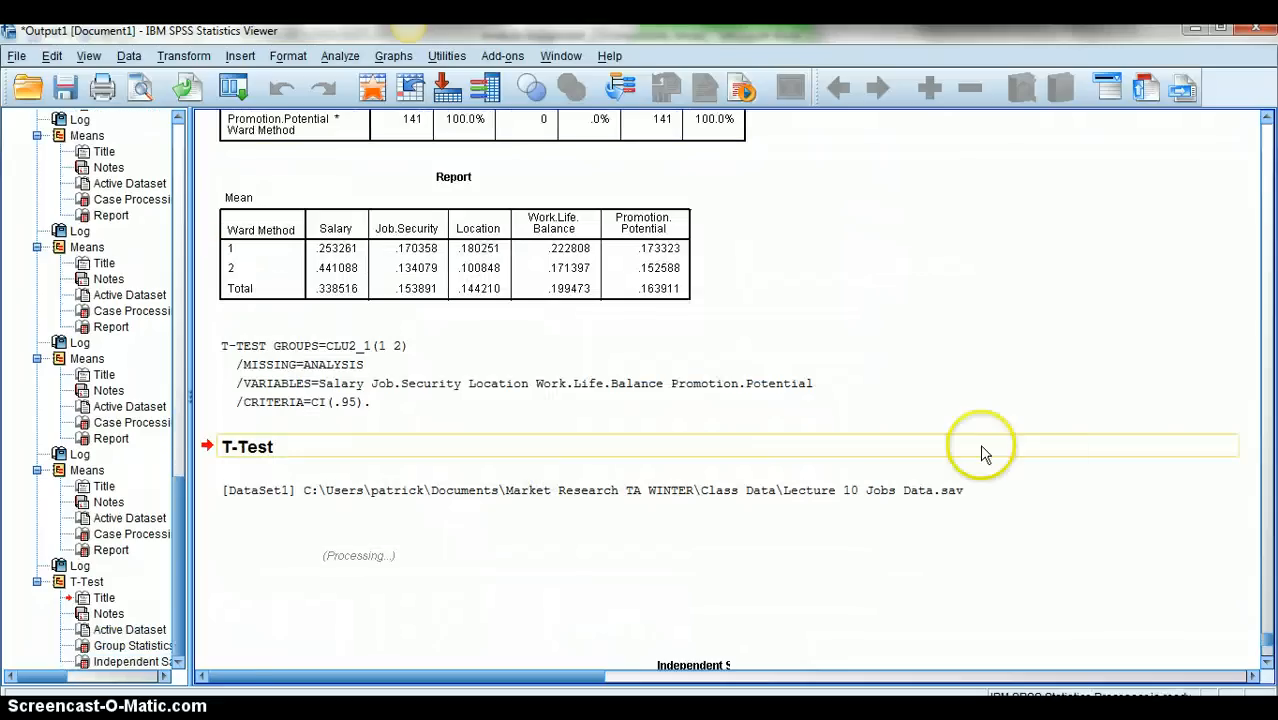
Capture the whole Independent Samples Test table, including its title, with Snipping Tool
click(1268, 636)
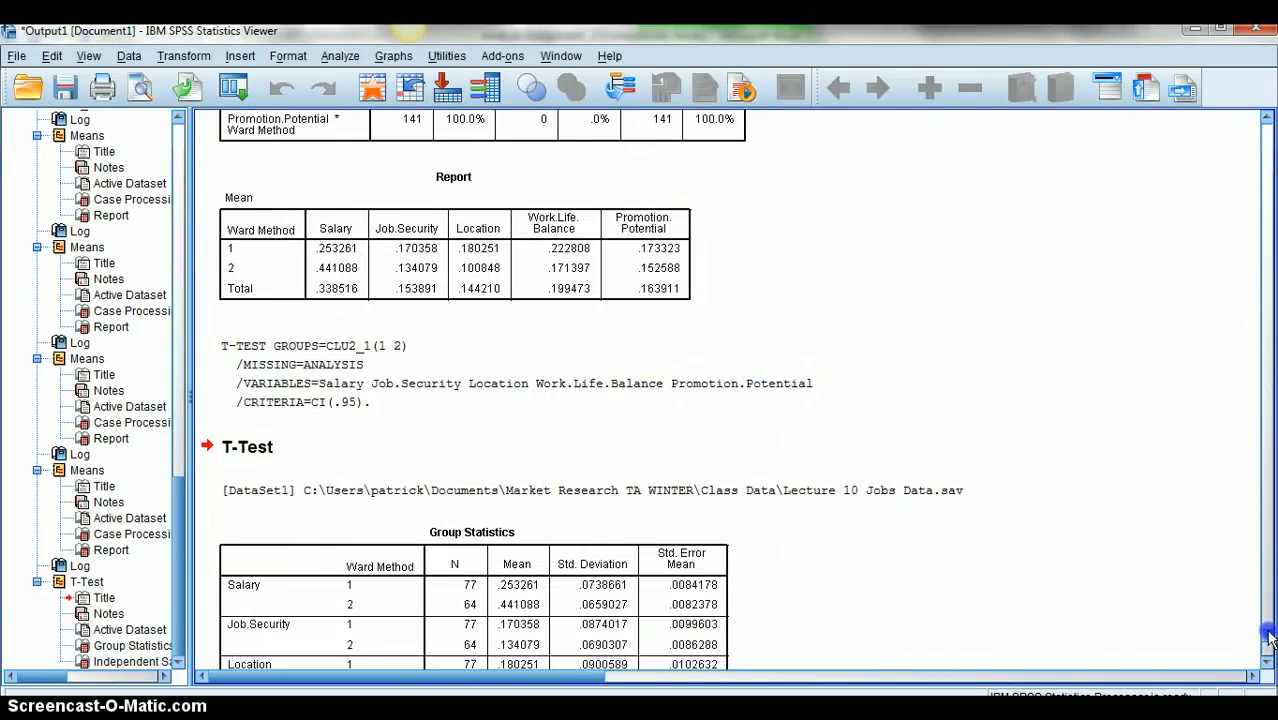
click(904, 593)
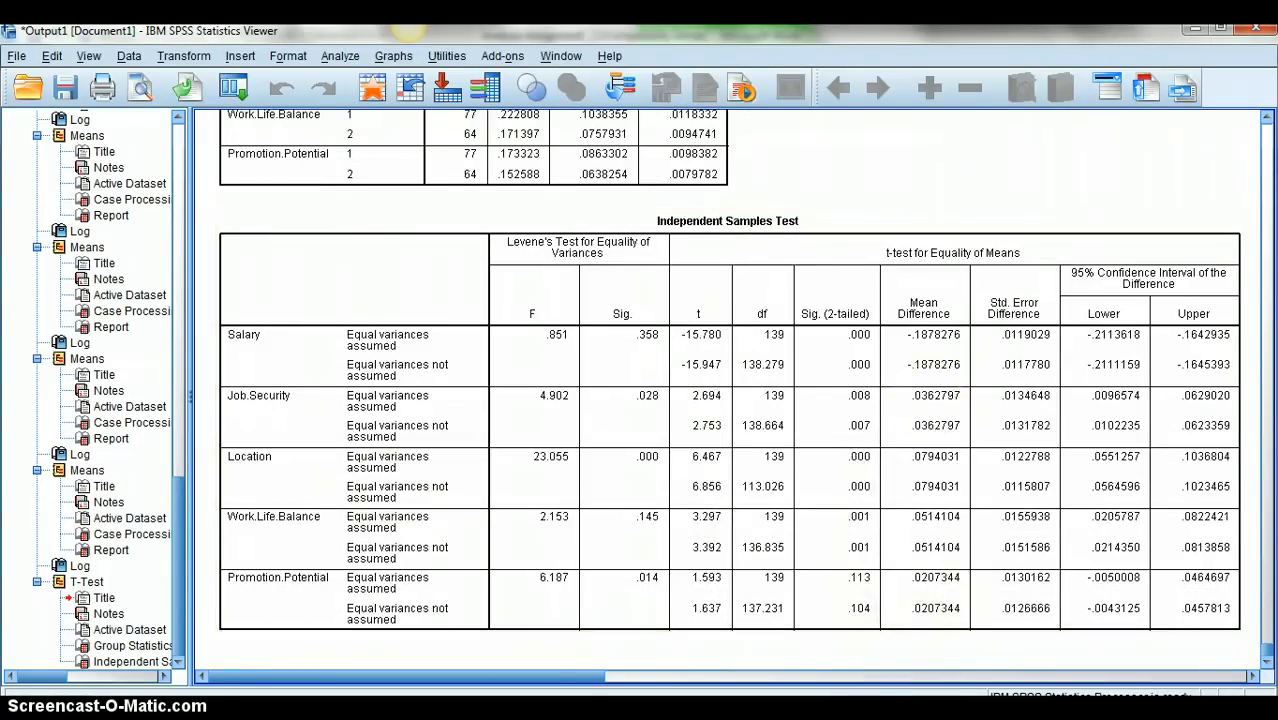
click(912, 712)
click(622, 180)
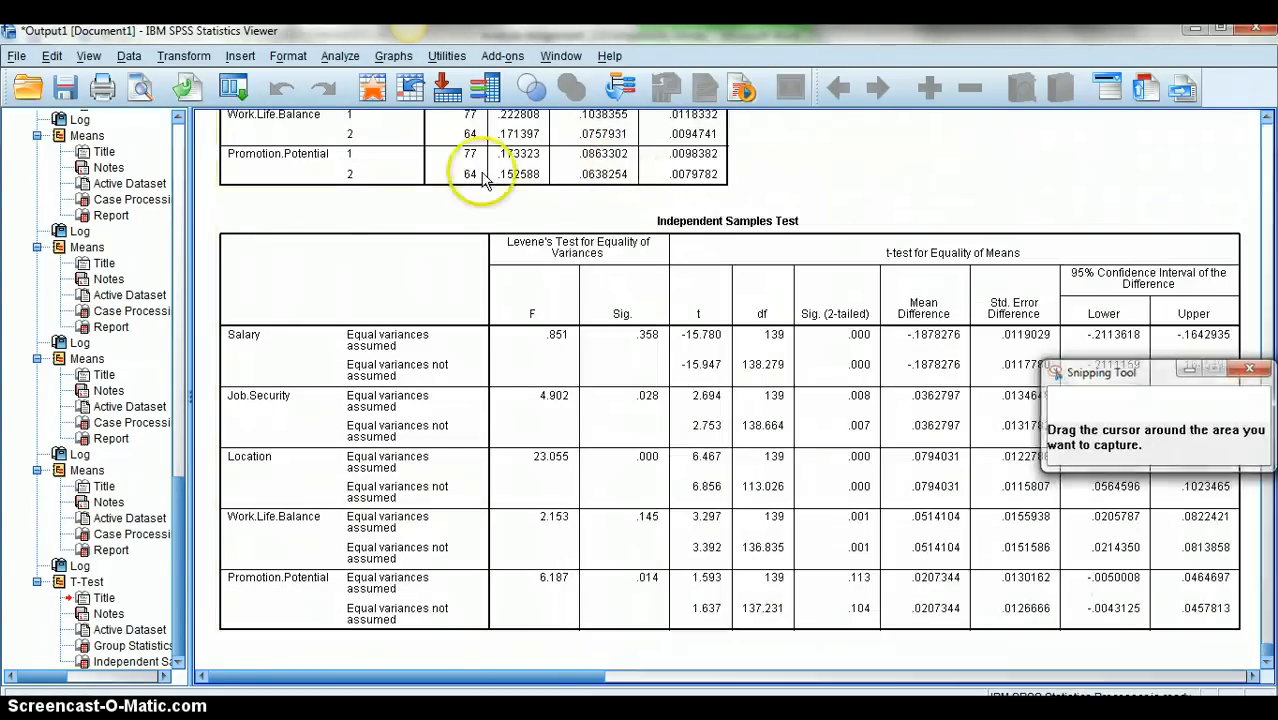
drag(211, 202, 1250, 665)
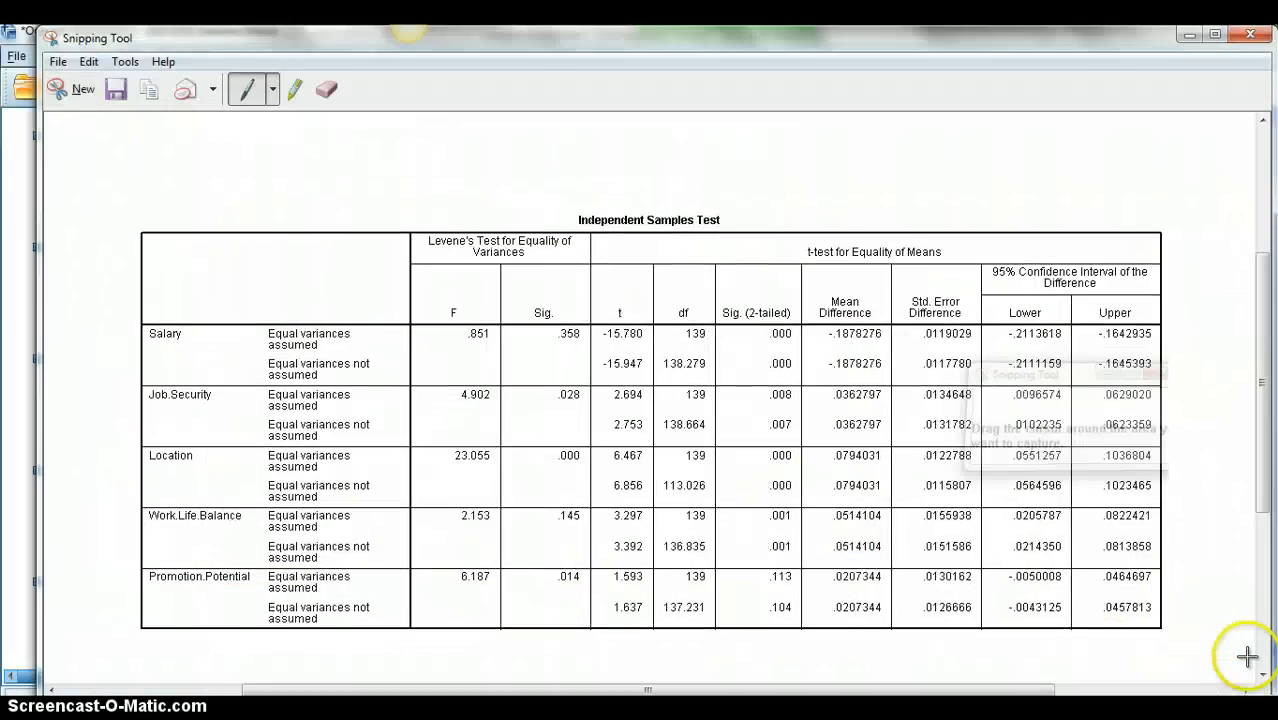